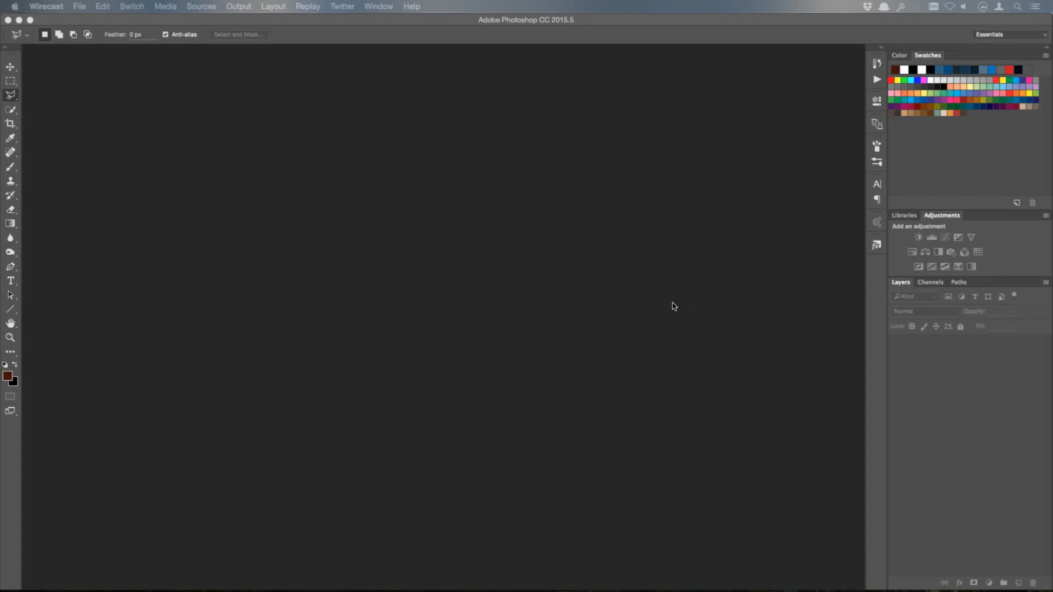
# - Reset the foreground and background colours to the default black and white
pyautogui.click(564, 271)
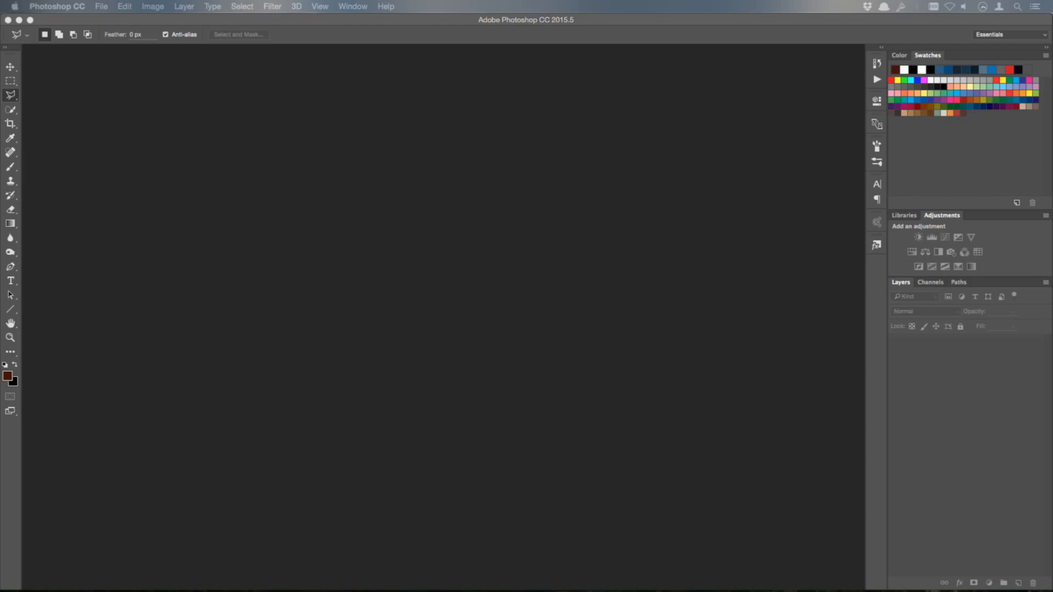
pyautogui.click(452, 175)
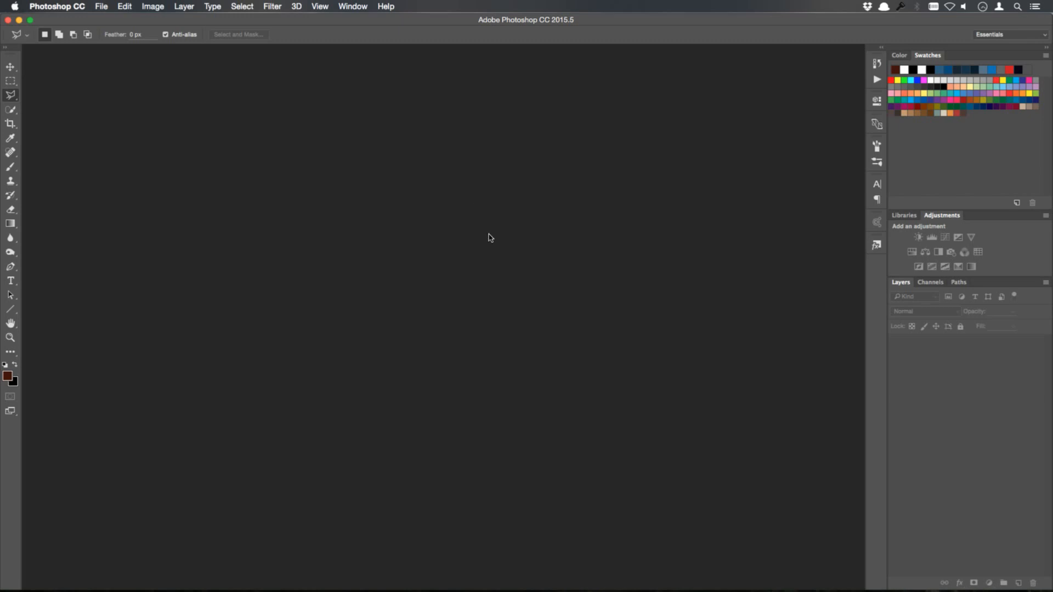
pyautogui.press('d')
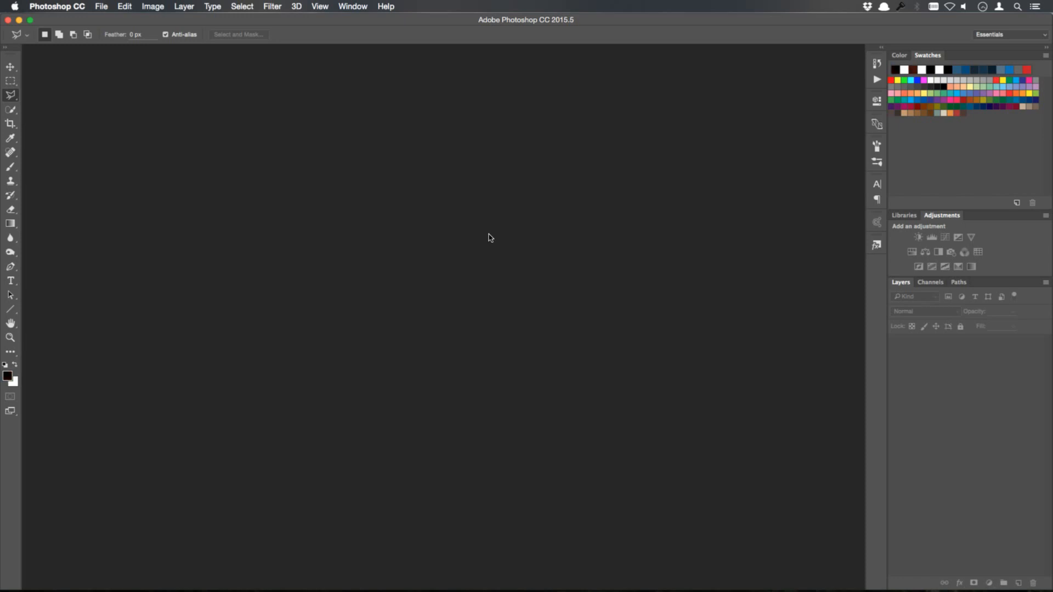
pyautogui.click(279, 7)
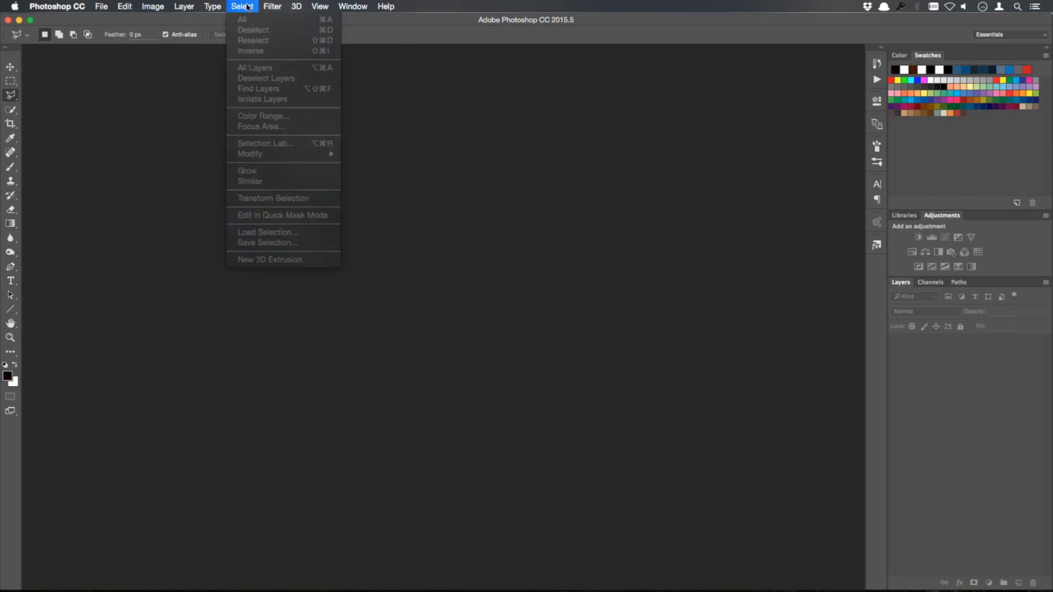
pyautogui.moveTo(118, 7)
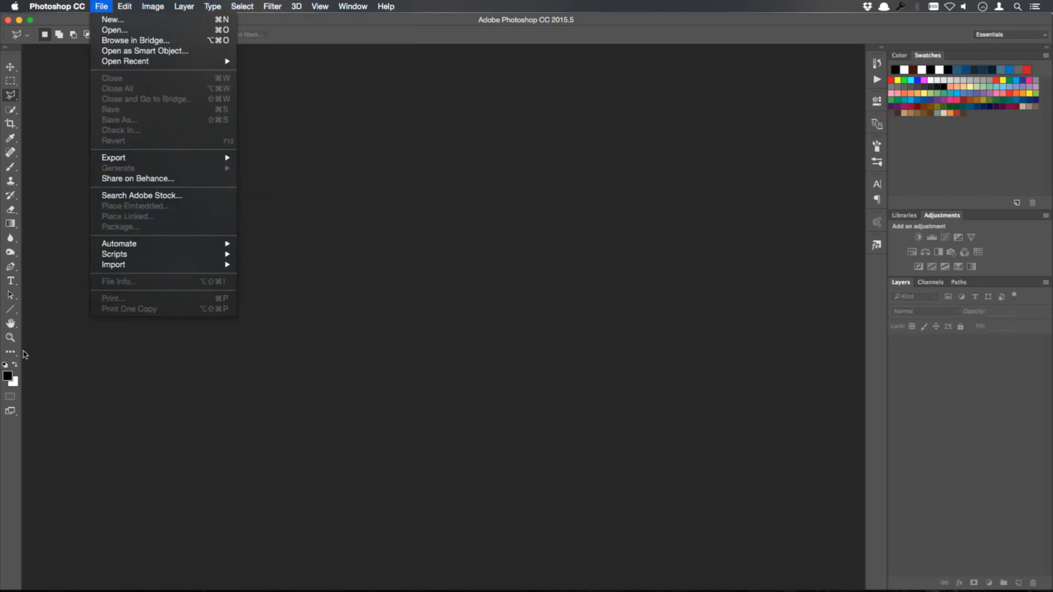
pyautogui.click(442, 312)
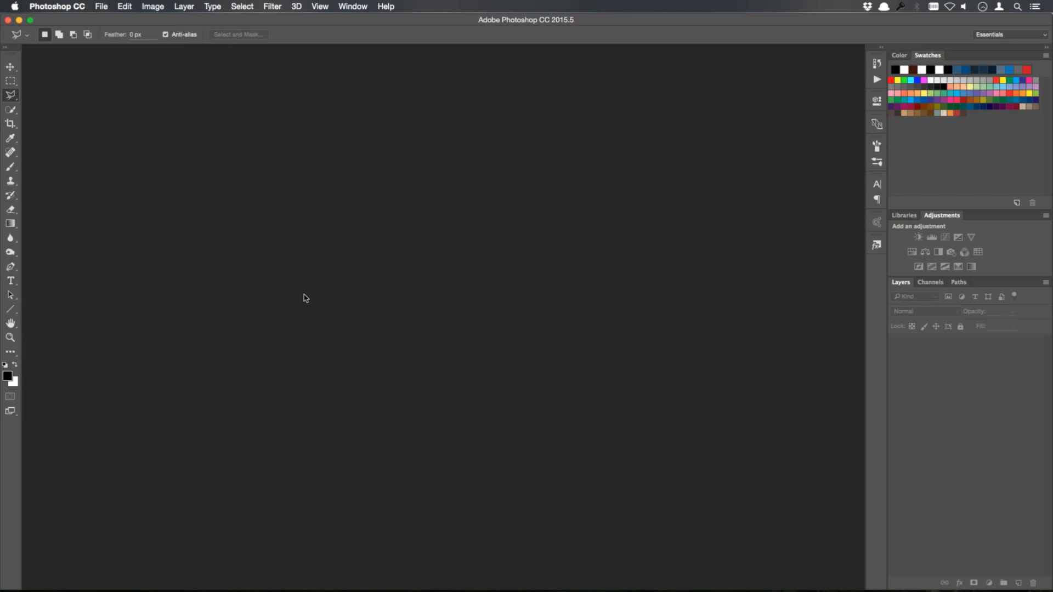
# - Find and launch the Zoom It application to magnify parts of the screen
pyautogui.hotkey('alt', 'space')
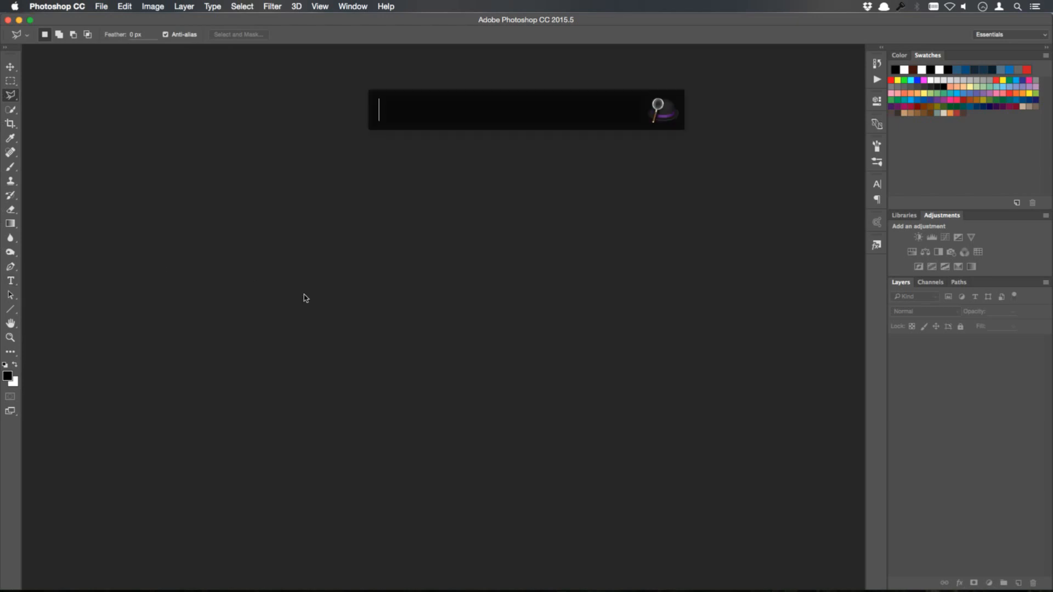
pyautogui.write('zoom')
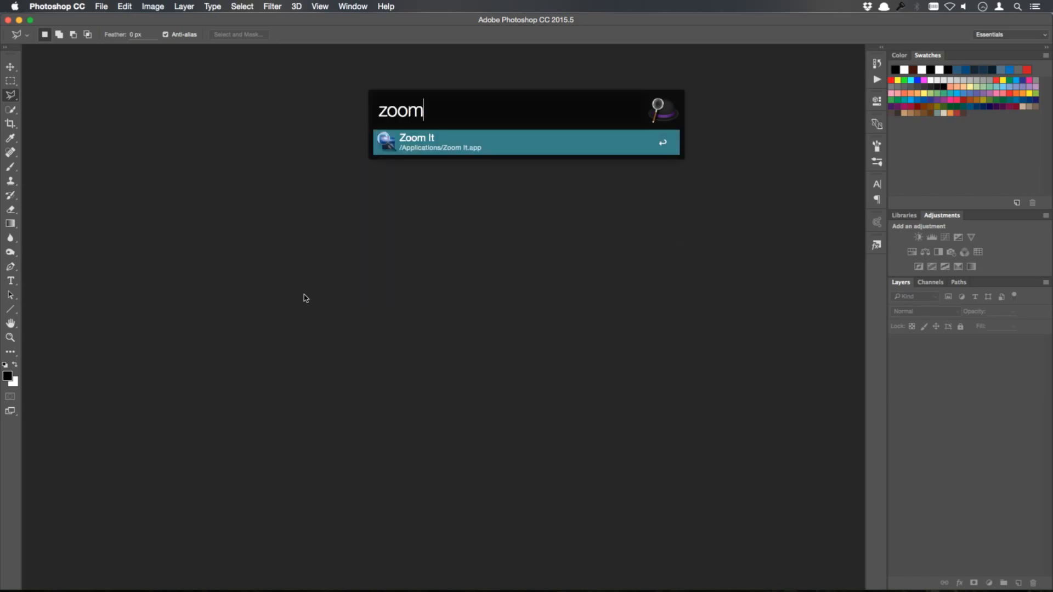
pyautogui.press('Return')
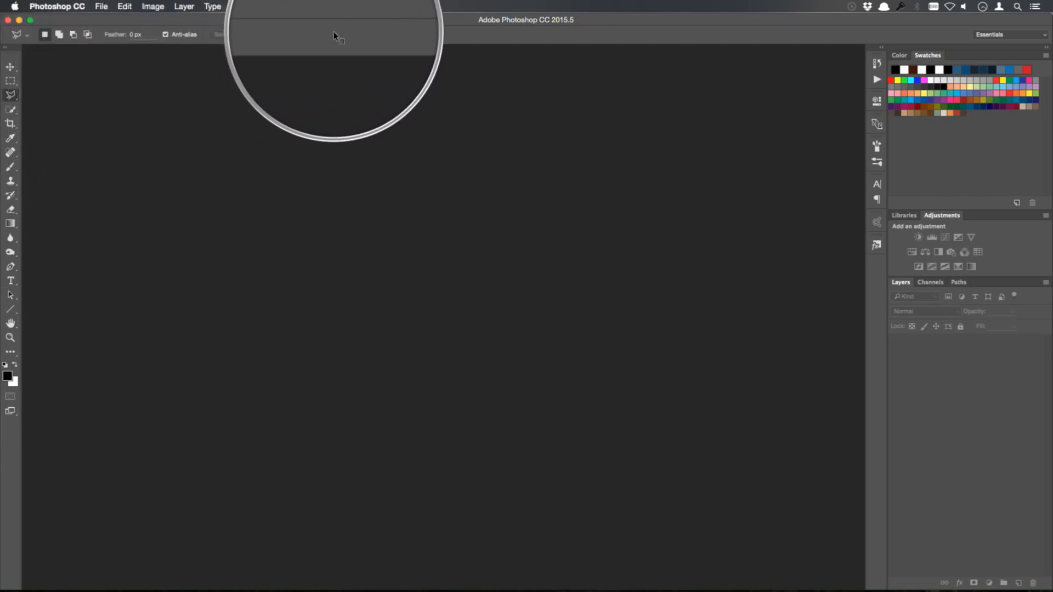
# - Activate the Move tool and start a new document named Demo1
pyautogui.click(10, 68)
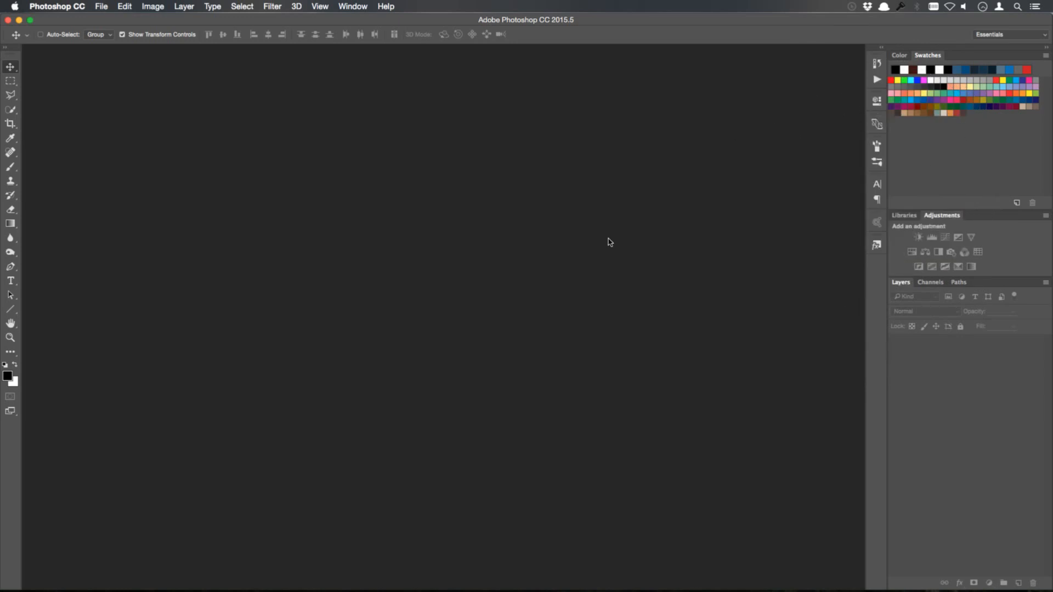
pyautogui.click(105, 7)
pyautogui.click(111, 22)
pyautogui.moveTo(554, 168)
pyautogui.mouseDown()
pyautogui.moveTo(536, 191)
pyautogui.moveTo(544, 199)
pyautogui.moveTo(543, 183)
pyautogui.mouseUp()
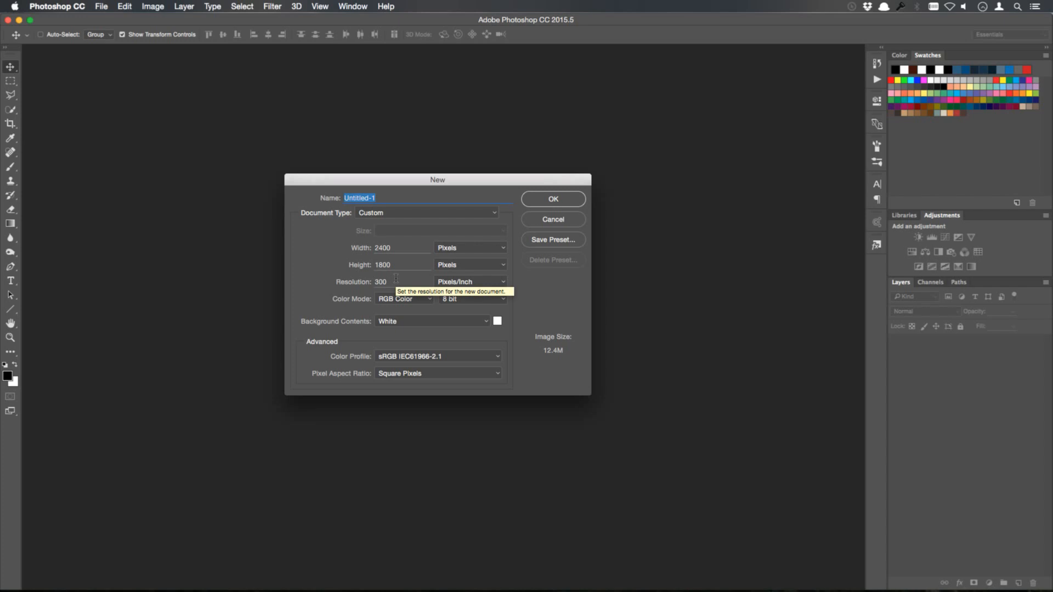
pyautogui.write('Demo1')
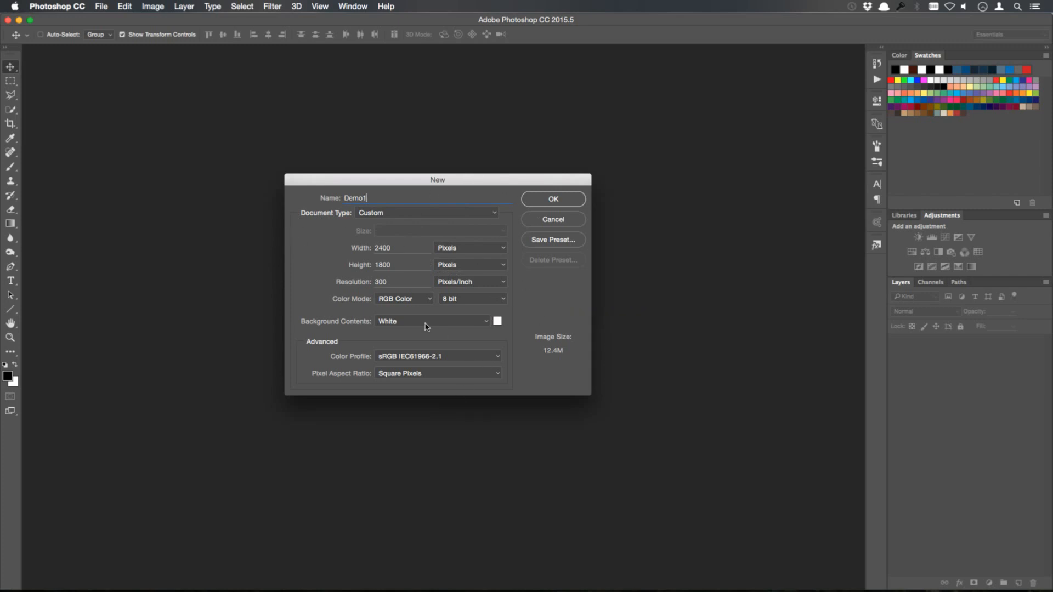
# - Set both the width and the height of the new document to 2000 pixels
pyautogui.press('Tab')
pyautogui.press('Tab')
pyautogui.hotkey('shift', 'Tab')
pyautogui.write('1')
pyautogui.press('BackSpace')
pyautogui.write('2000')
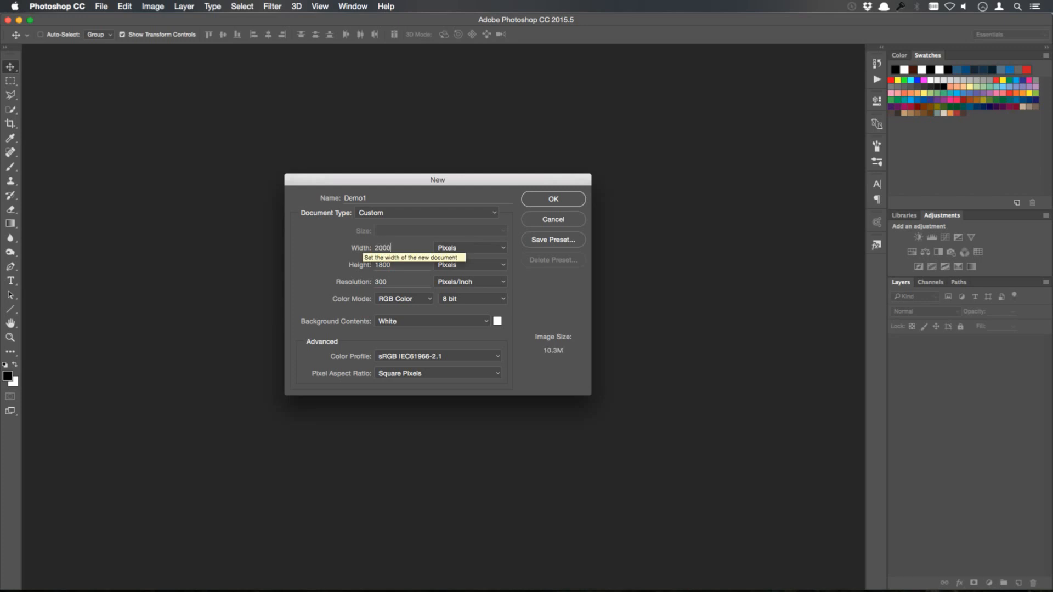
pyautogui.press('Tab')
pyautogui.write('2000')
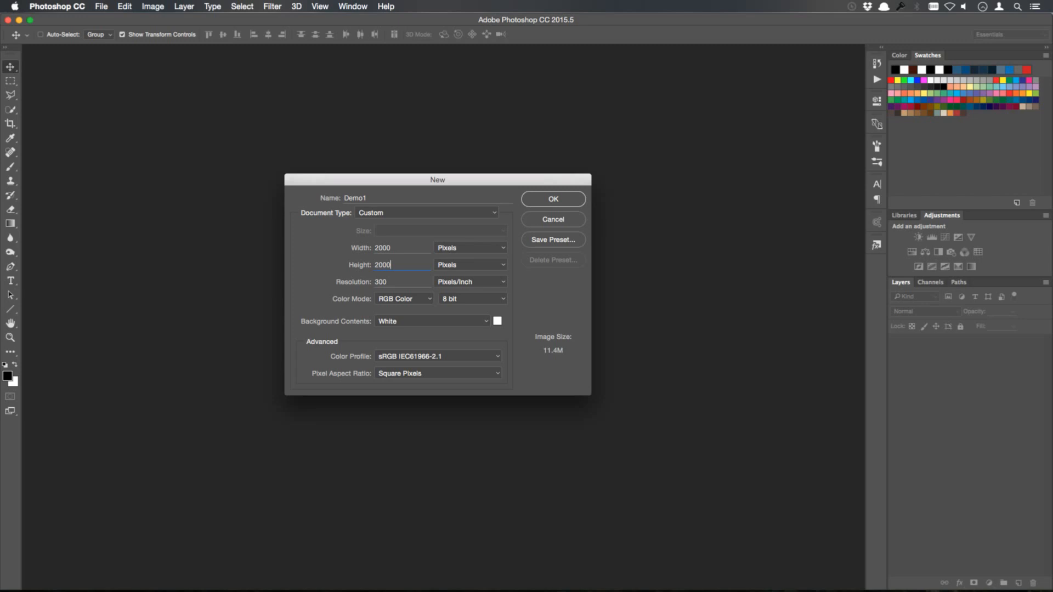
pyautogui.press('Tab')
# - Keep the RGB Color mode and the Custom document type, and create the document
pyautogui.click(431, 302)
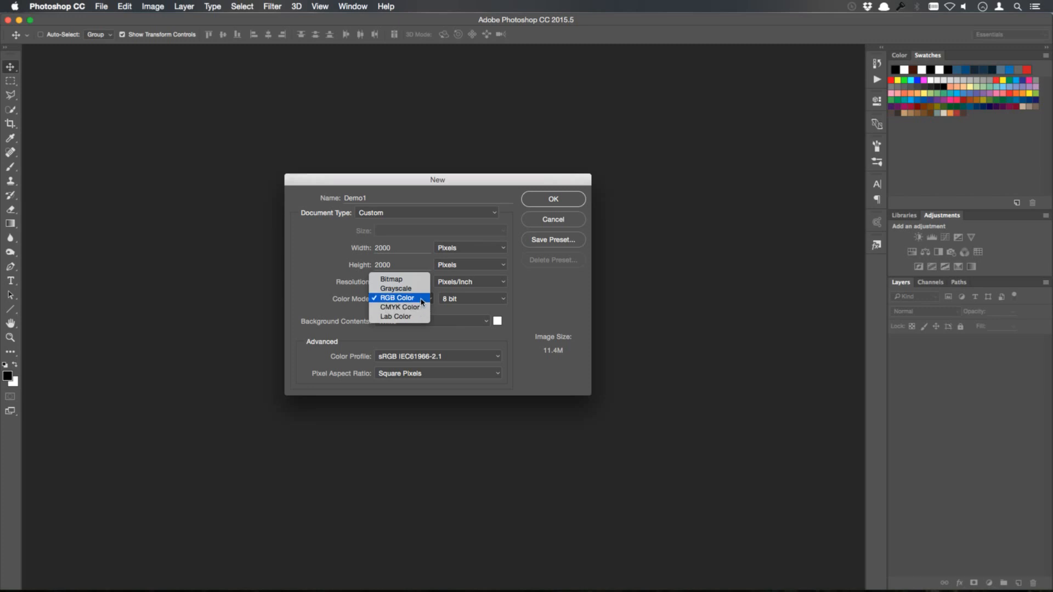
pyautogui.click(422, 301)
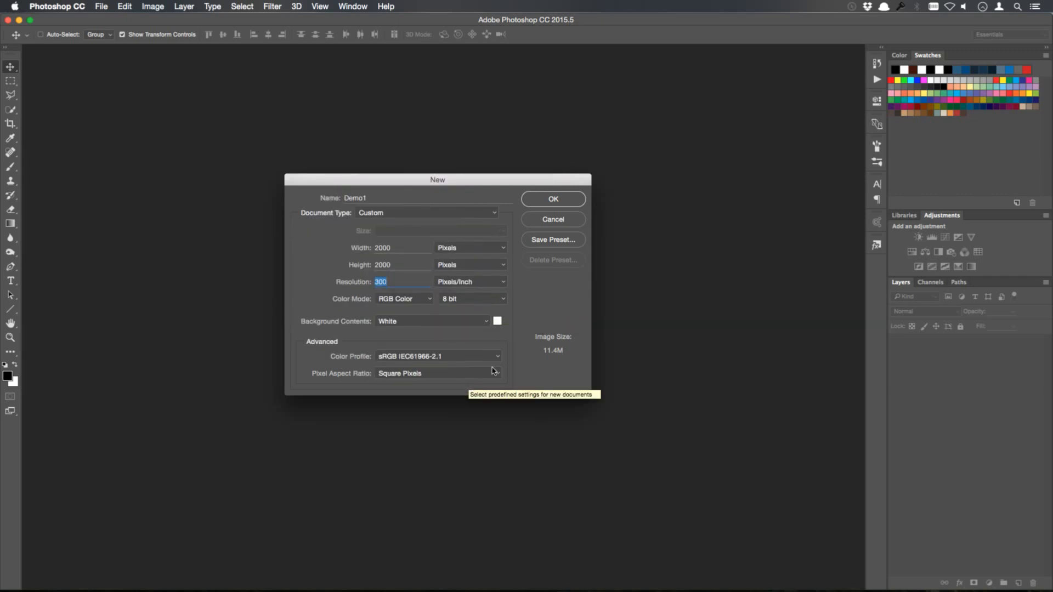
pyautogui.click(494, 214)
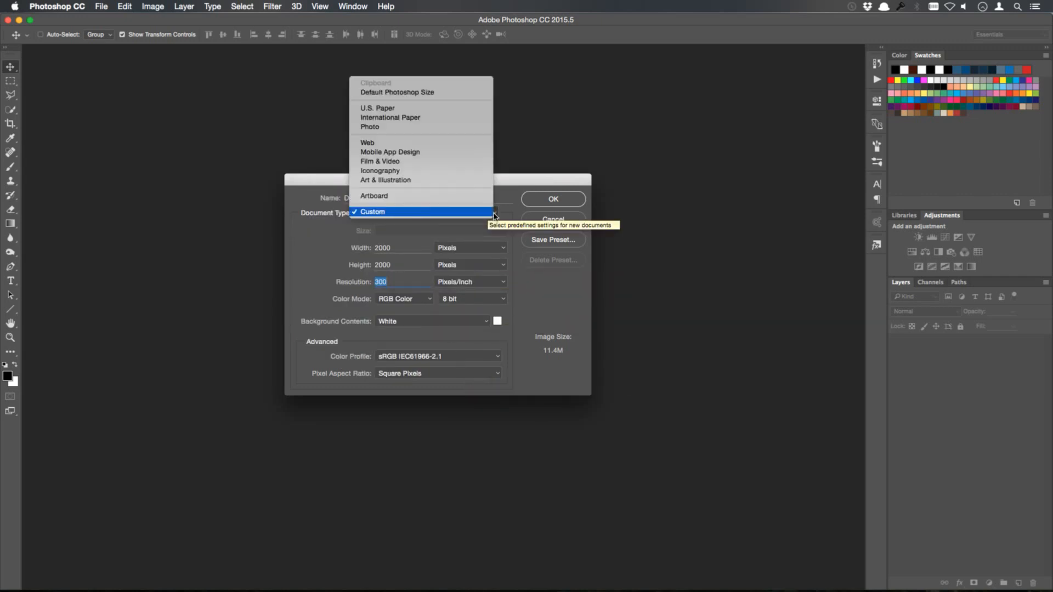
pyautogui.click(517, 183)
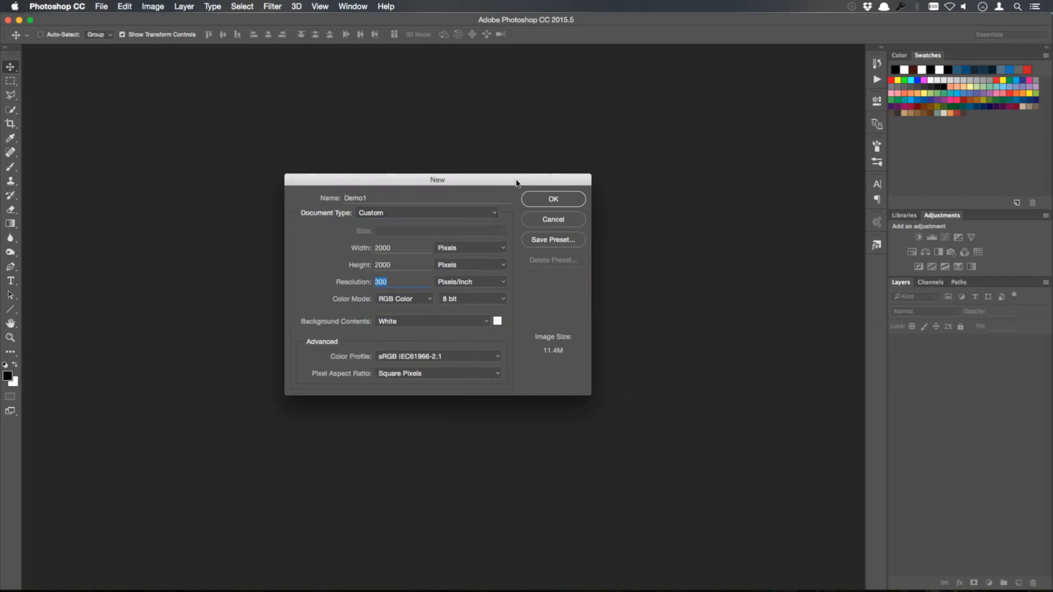
pyautogui.click(554, 200)
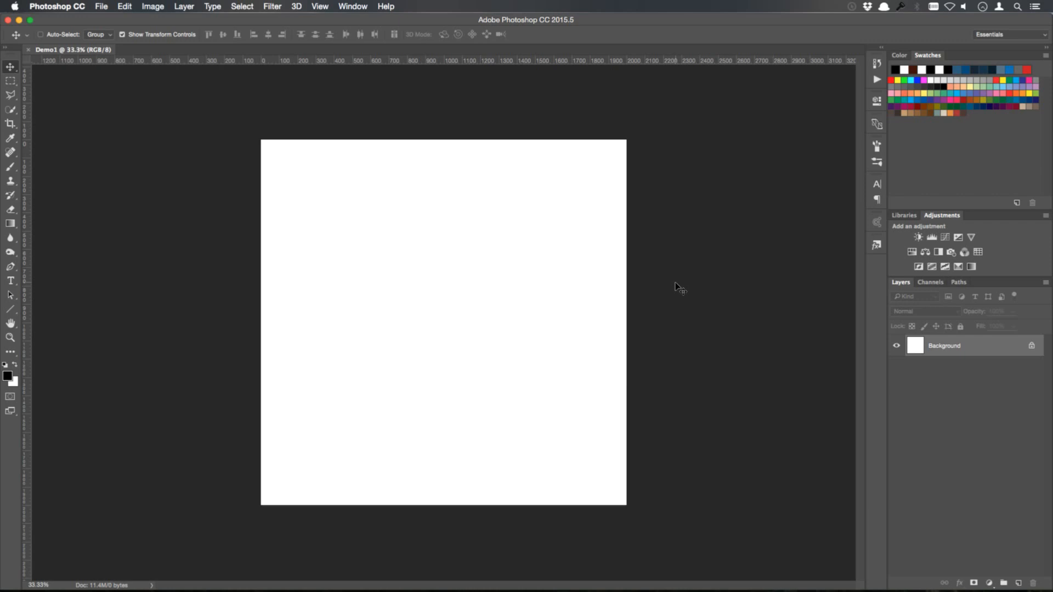
# - Preview several images on the Desktop and open the photo "its in the air.jpg"
pyautogui.click(101, 7)
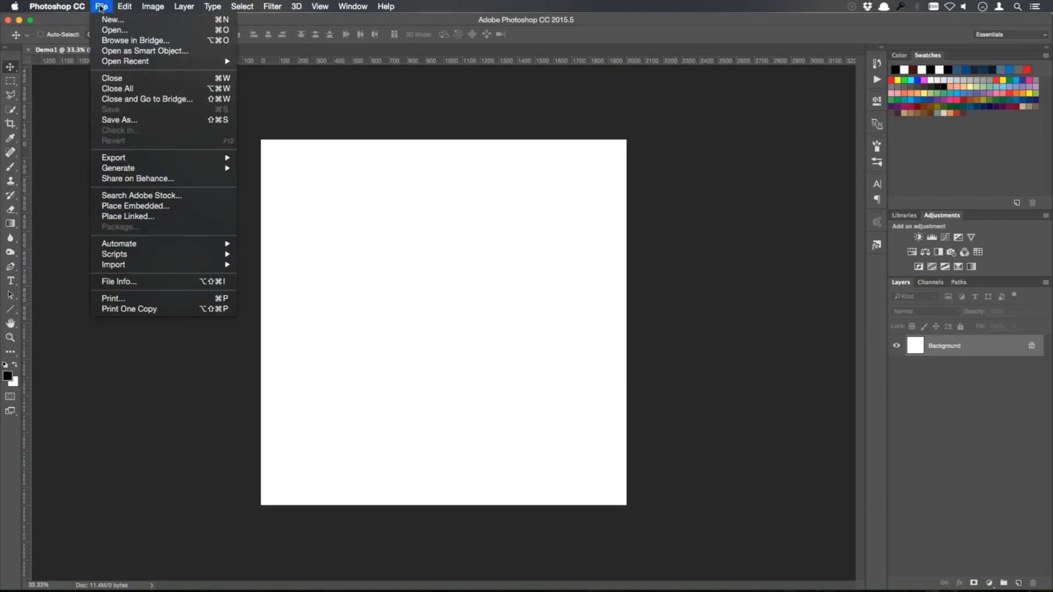
pyautogui.click(117, 32)
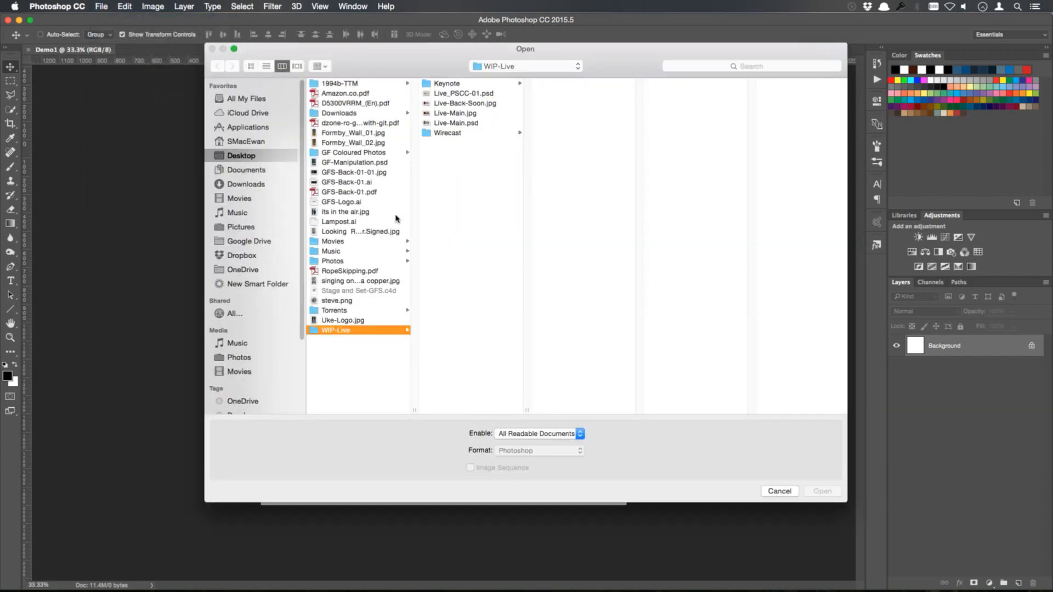
pyautogui.click(383, 172)
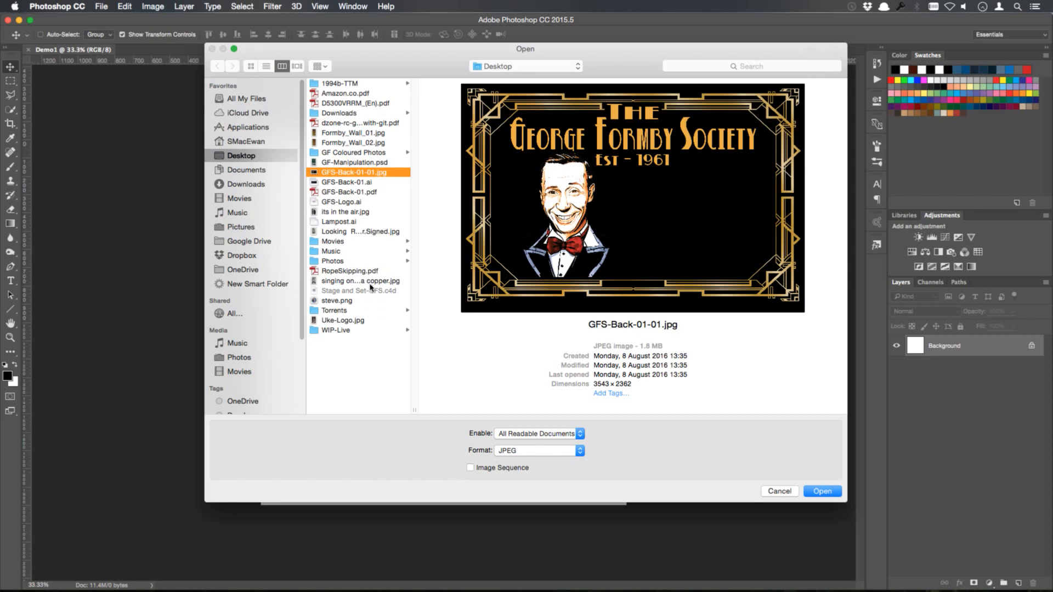
pyautogui.click(355, 320)
pyautogui.click(359, 173)
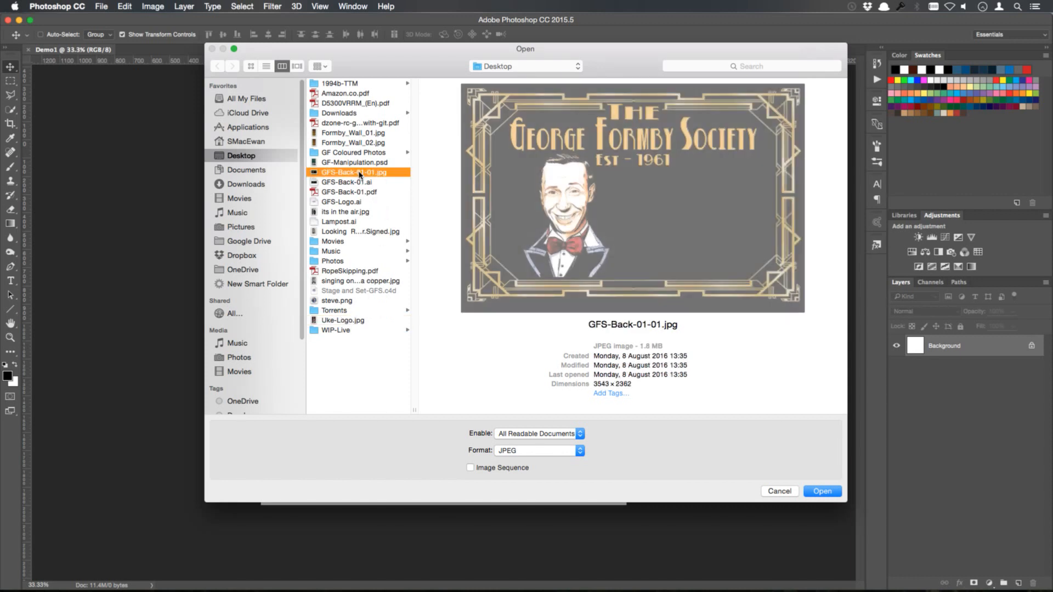
pyautogui.click(360, 143)
pyautogui.click(357, 133)
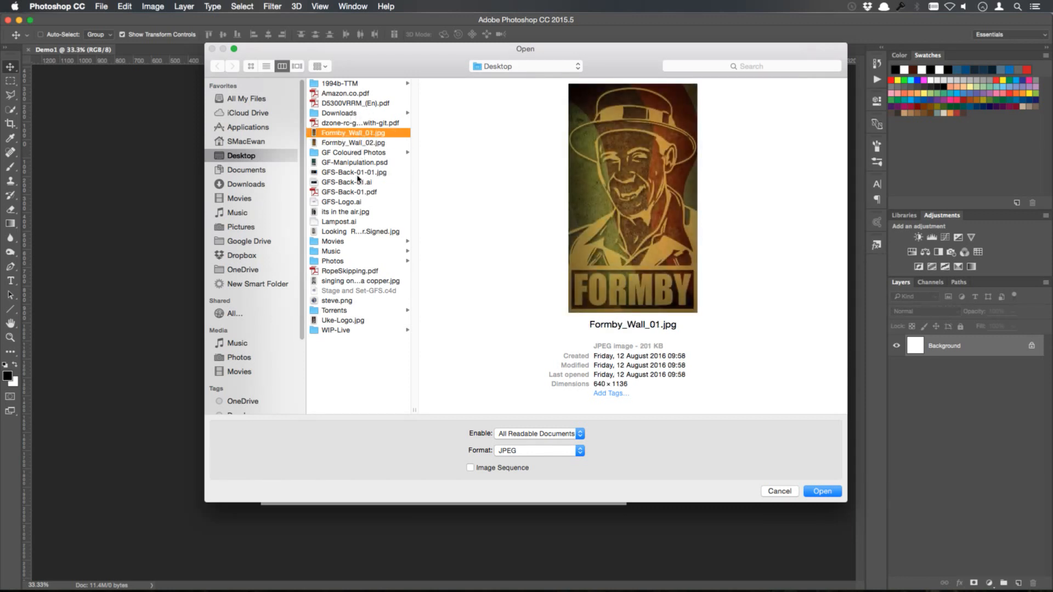
pyautogui.click(362, 213)
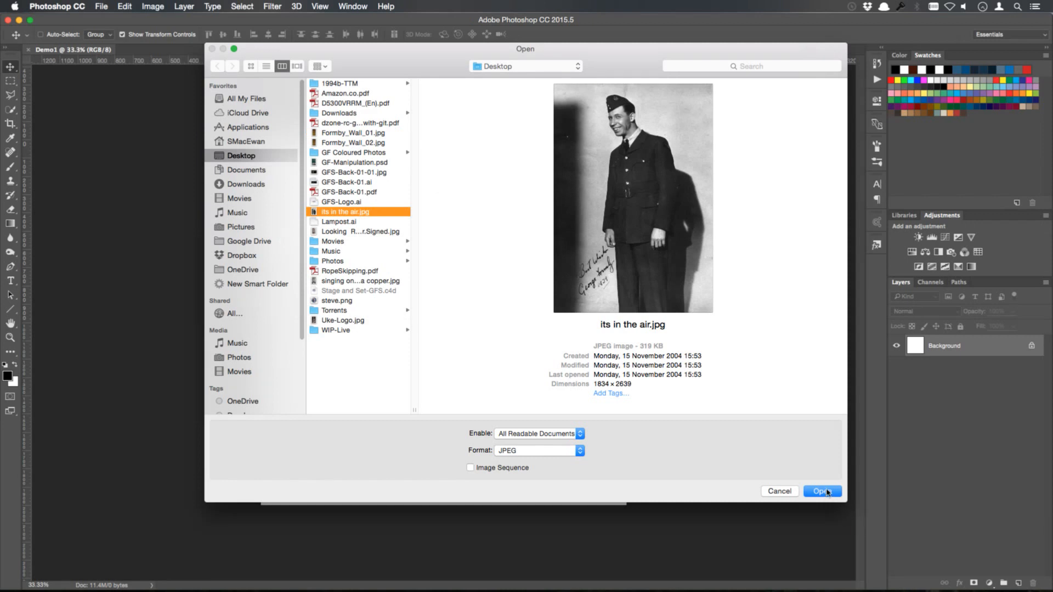
pyautogui.click(823, 491)
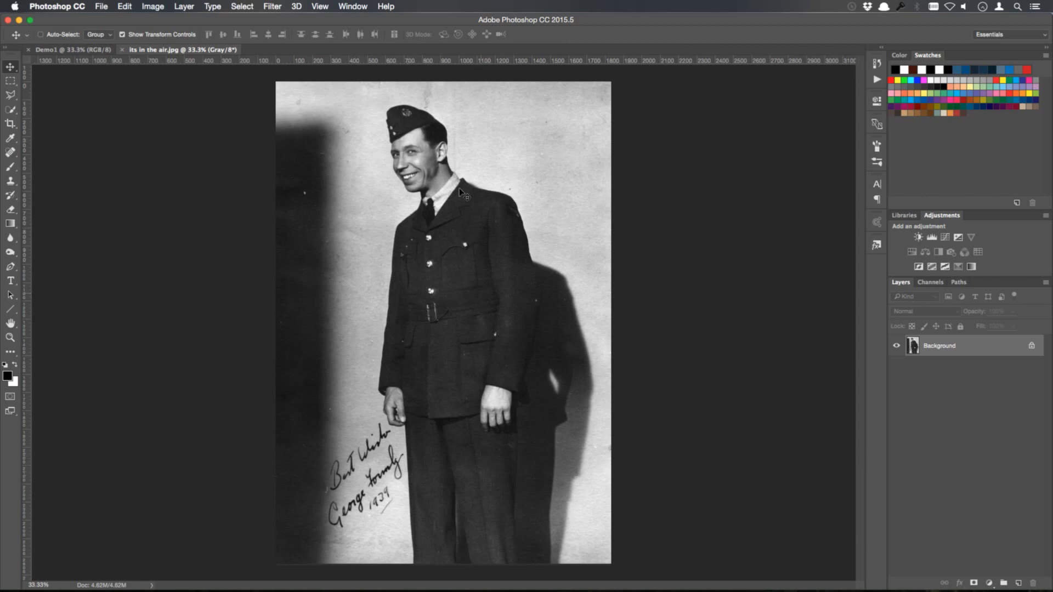
# - Check the document size of the opened grayscale photo
pyautogui.click(153, 7)
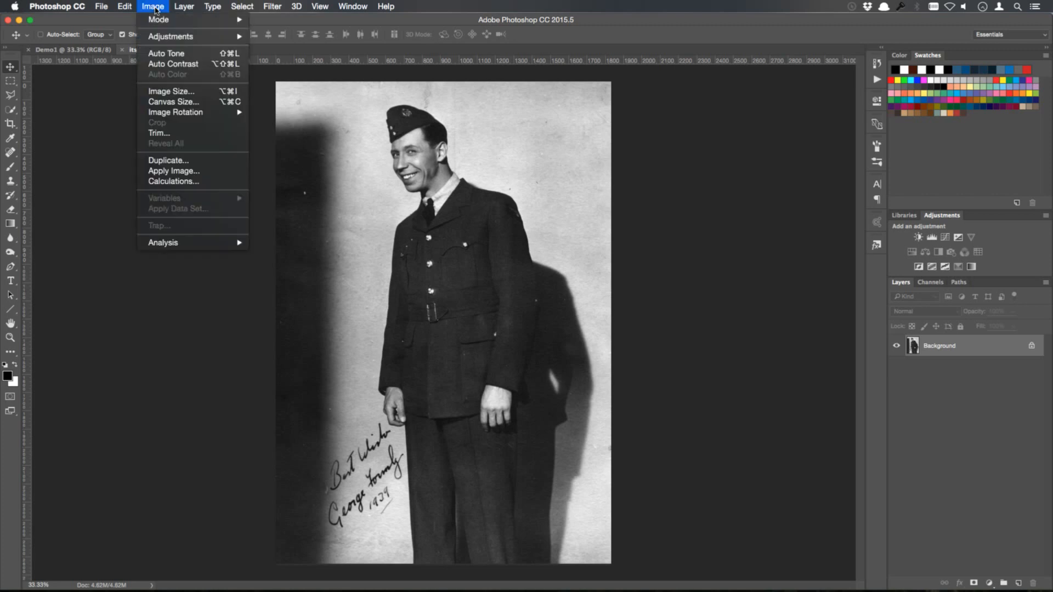
pyautogui.click(98, 166)
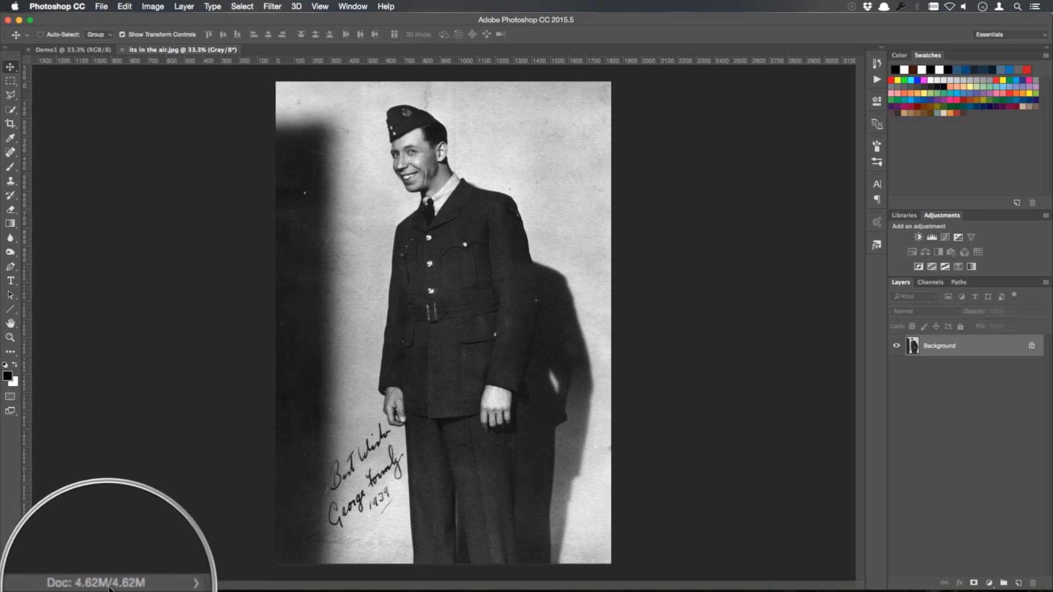
pyautogui.click(133, 586)
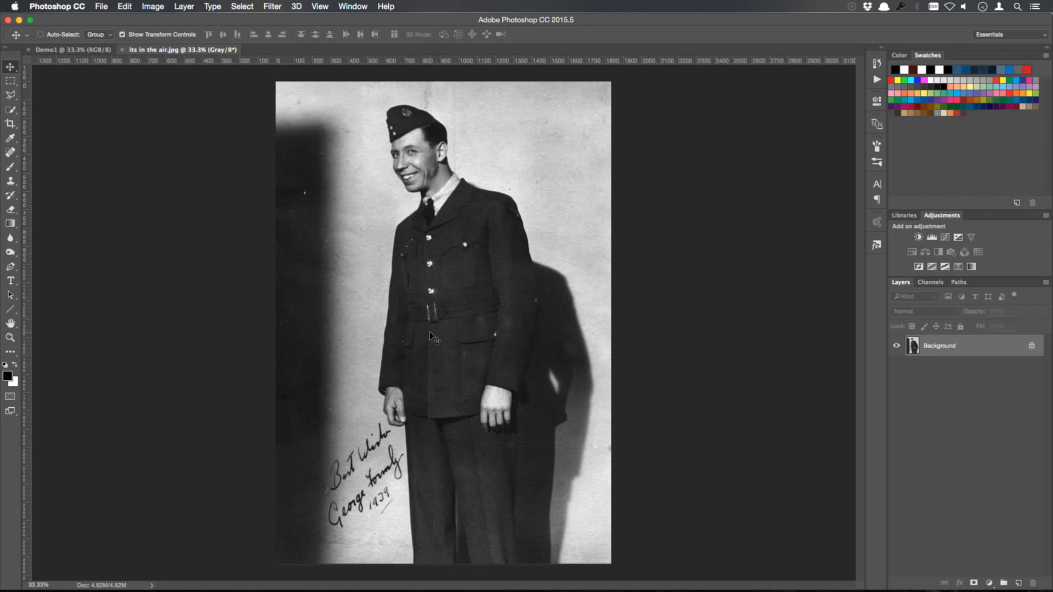
# - Convert the photo's colour mode to RGB Color and check its new document size
pyautogui.click(161, 8)
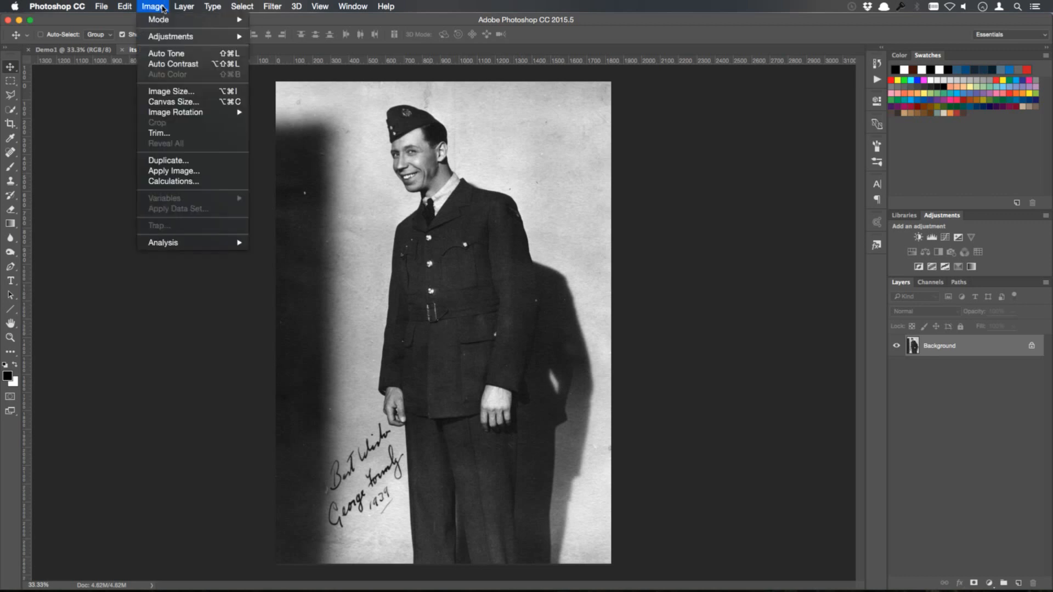
pyautogui.moveTo(164, 21)
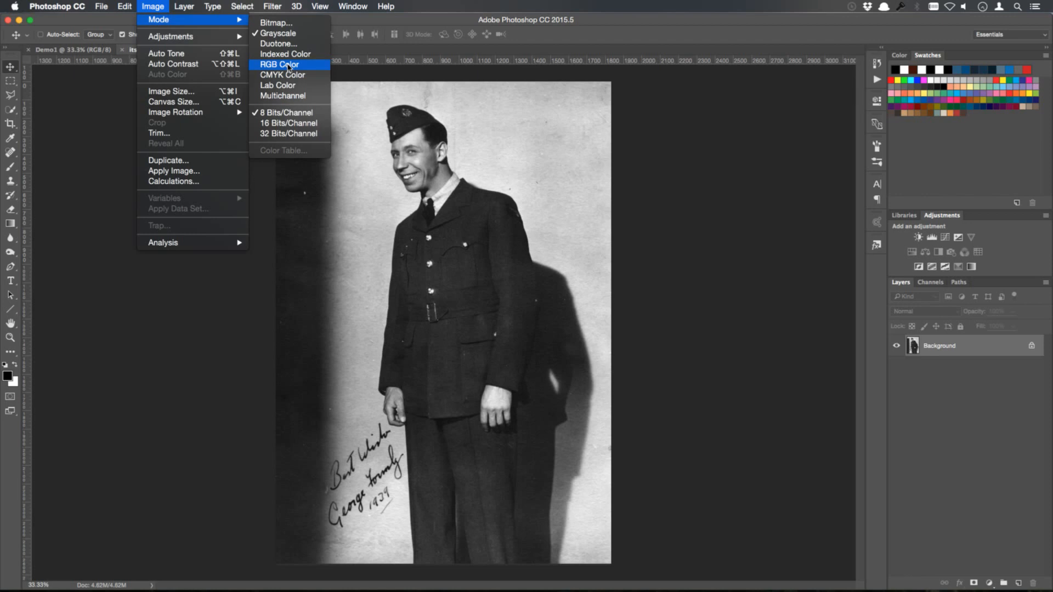
pyautogui.click(289, 67)
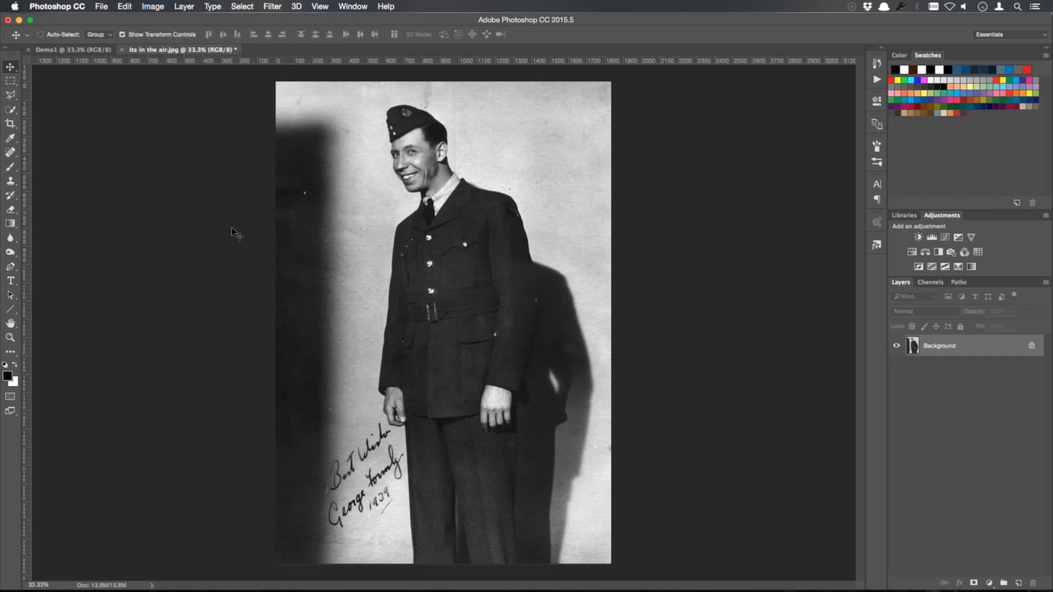
pyautogui.click(103, 585)
pyautogui.click(386, 6)
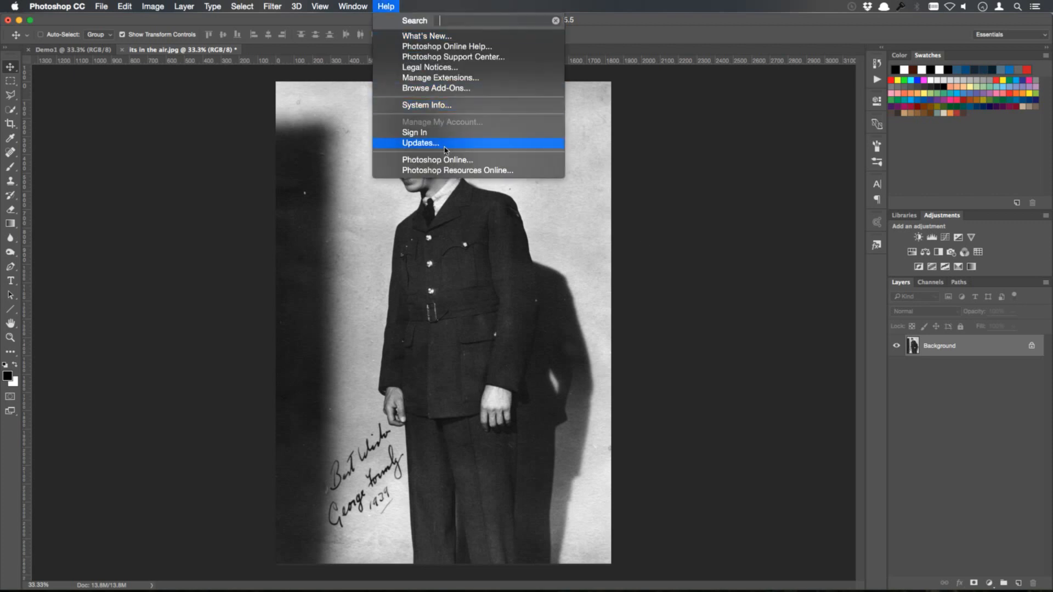
pyautogui.click(822, 253)
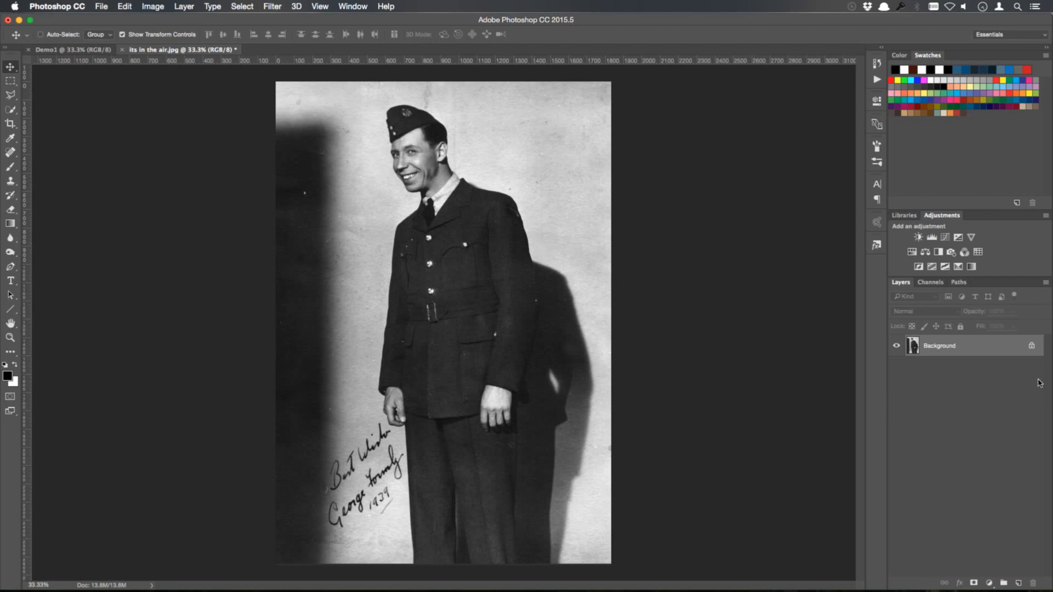
# - Unlock the photo's Background layer to make it a regular editable layer
pyautogui.click(1032, 346)
pyautogui.click(1031, 348)
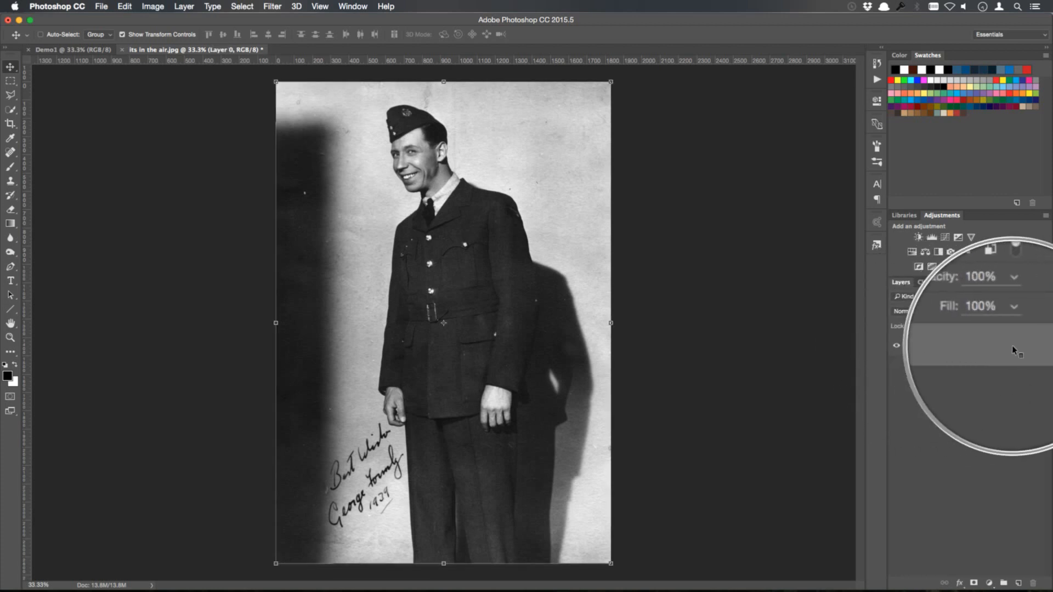
# - Revert the layer unlock, then try duplicating the locked Background layer and undo the duplication
pyautogui.press('super+z')
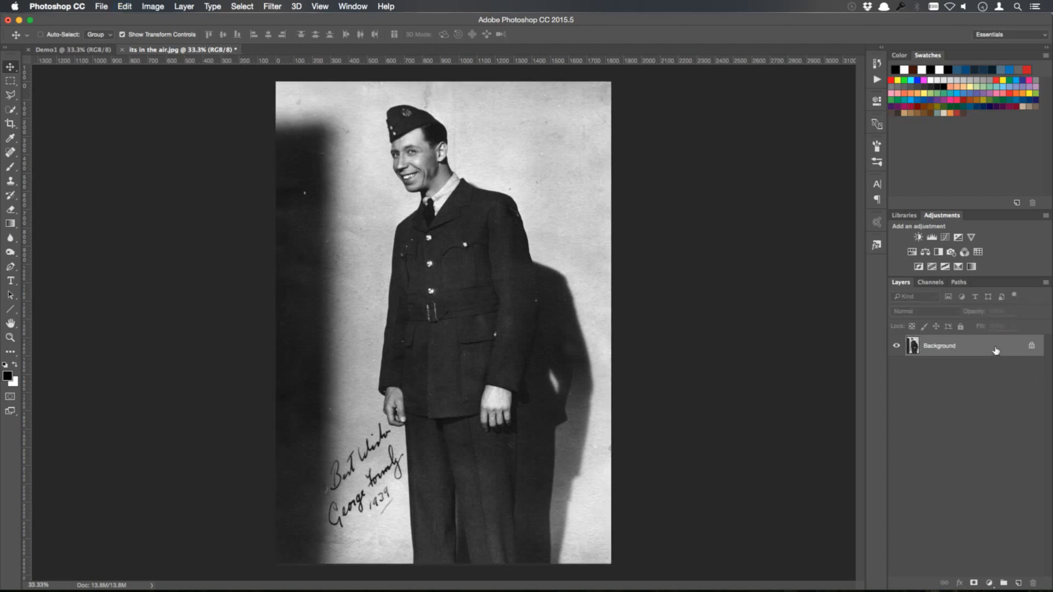
pyautogui.moveTo(996, 350); pyautogui.dragTo(1018, 583)
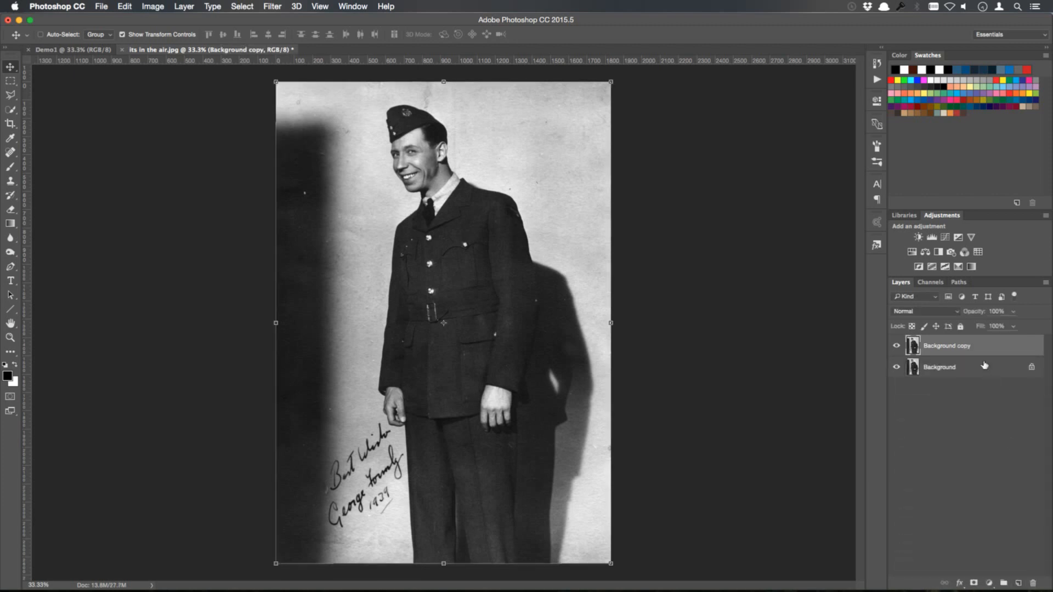
pyautogui.click(963, 369)
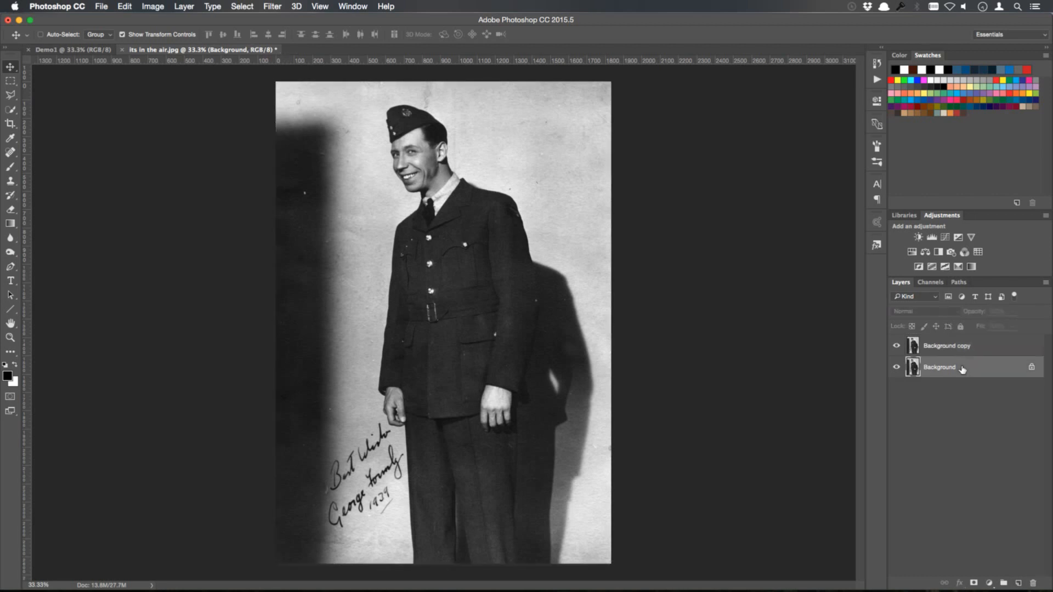
pyautogui.press('super+z')
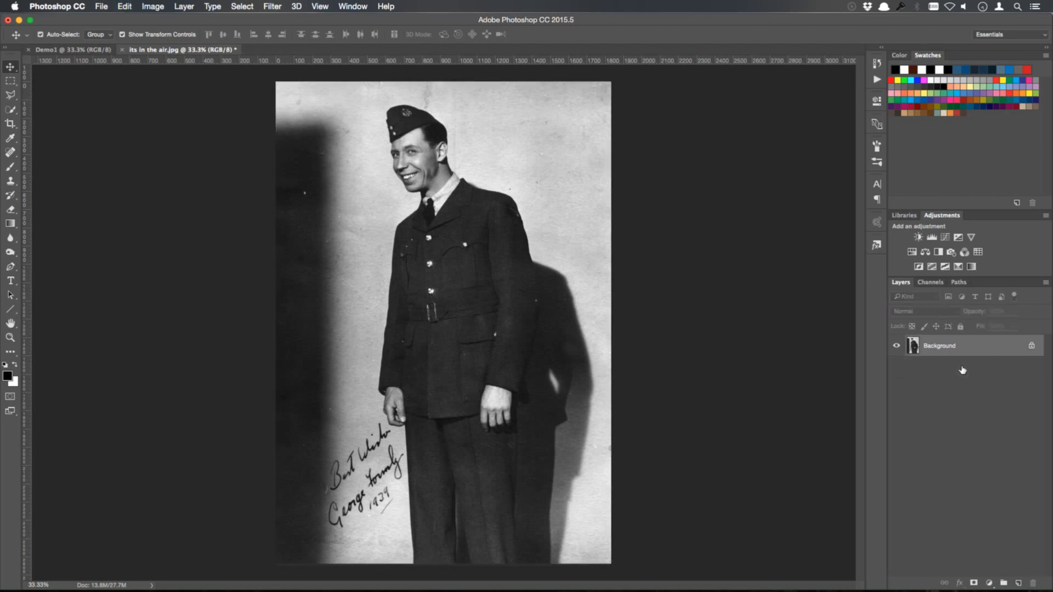
# - Unlock the Background layer again and duplicate the resulting Layer 0 to work on a copy
pyautogui.click(1032, 346)
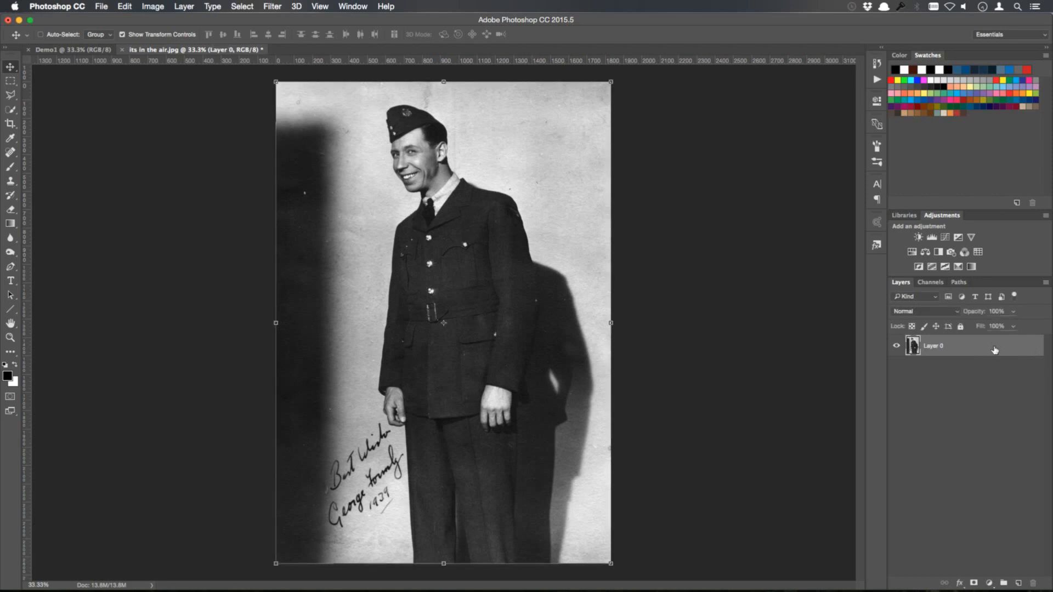
pyautogui.moveTo(995, 350); pyautogui.dragTo(1019, 581)
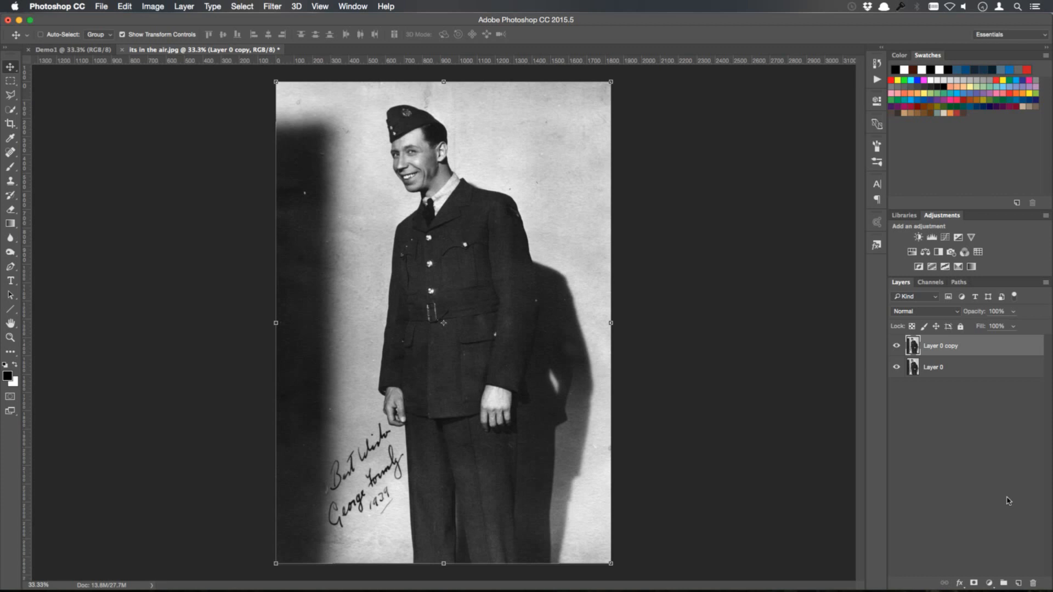
# - Remove the white specks on the dark backdrop shadow near the handwriting with the Spot Healing Brush in Content-Aware mode
pyautogui.press('super+plus')
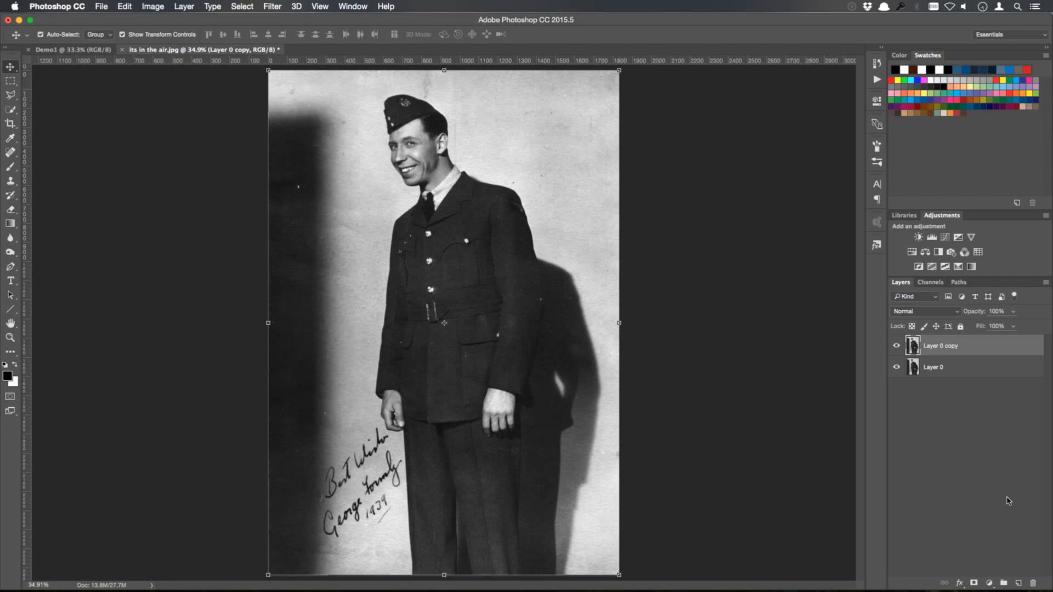
pyautogui.press('super+1')
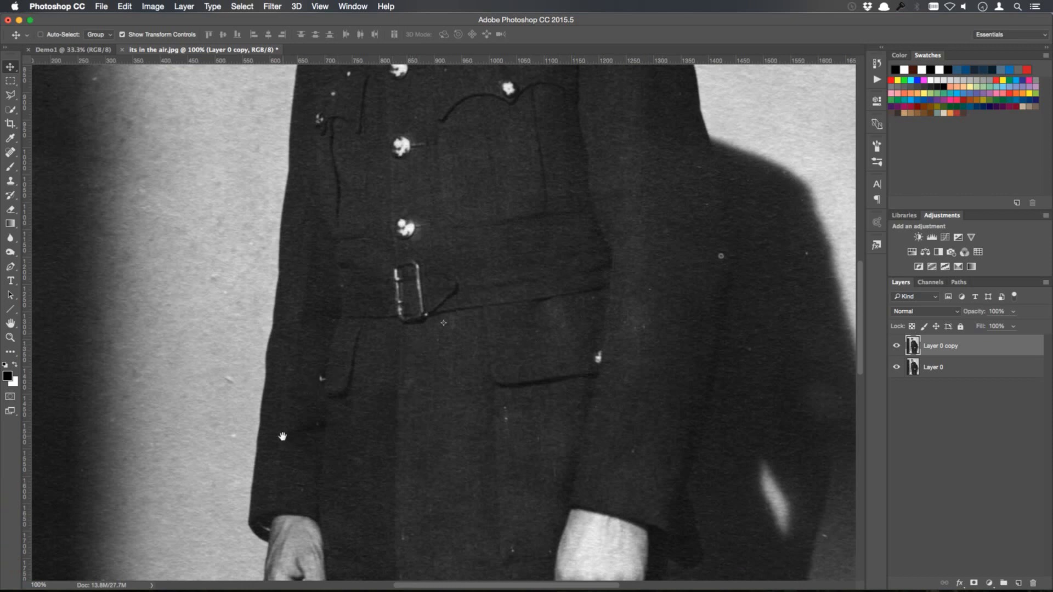
pyautogui.click(10, 324)
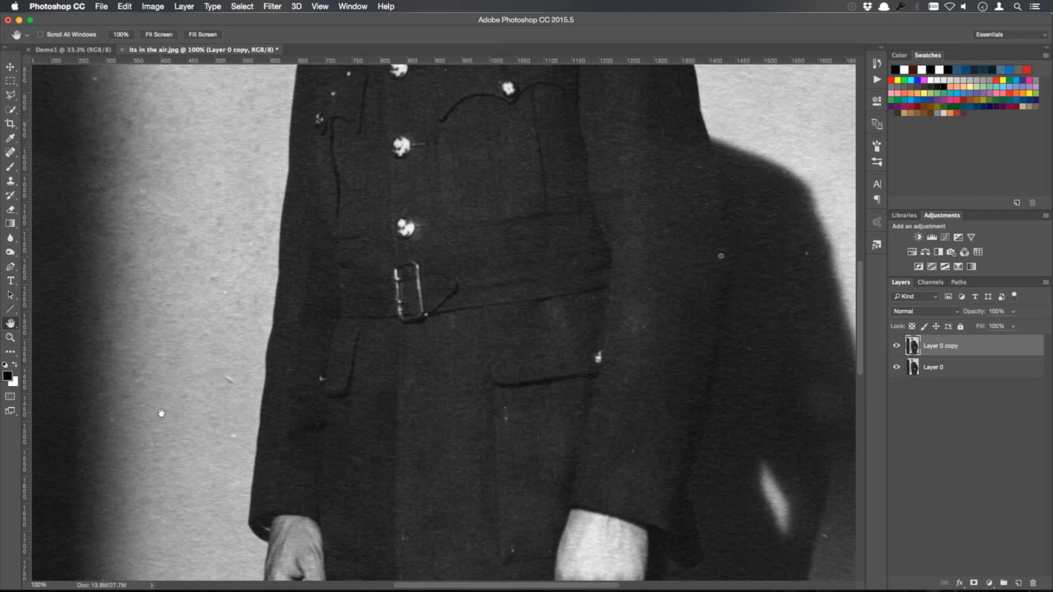
pyautogui.moveTo(225, 351)
pyautogui.mouseDown()
pyautogui.moveTo(256, 316)
pyautogui.moveTo(261, 228)
pyautogui.mouseUp()
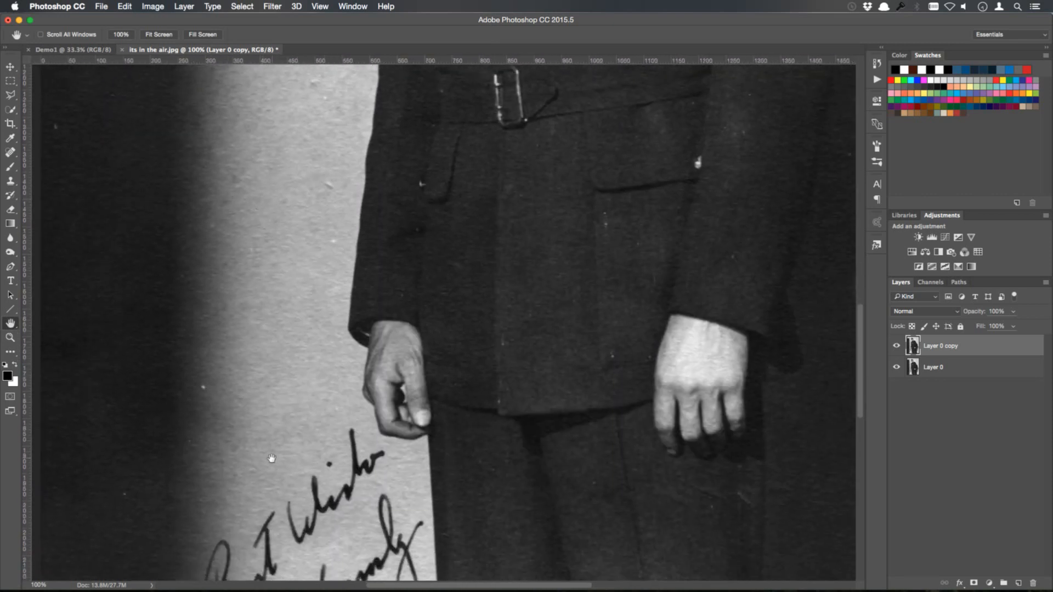
pyautogui.moveTo(269, 459); pyautogui.dragTo(310, 229)
pyautogui.moveTo(355, 355)
pyautogui.mouseDown()
pyautogui.moveTo(328, 368)
pyautogui.moveTo(340, 363)
pyautogui.mouseUp()
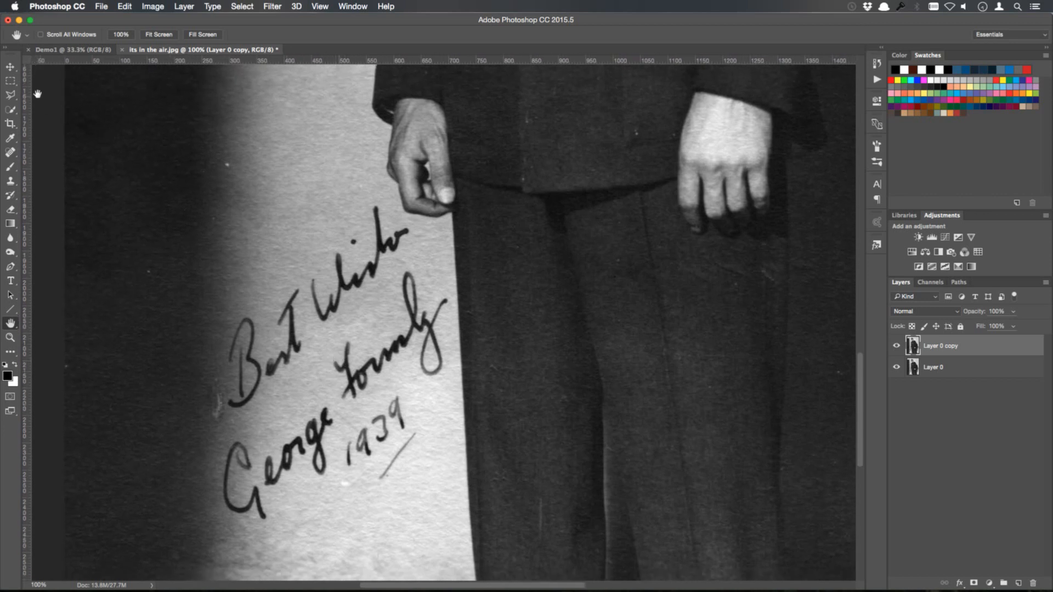
pyautogui.click(10, 67)
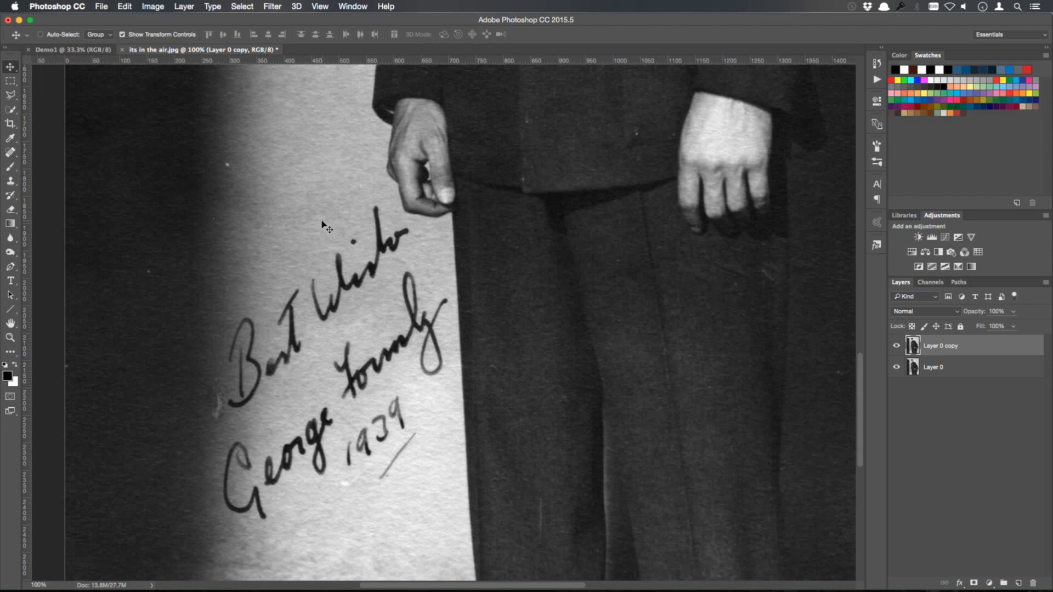
pyautogui.press('j')
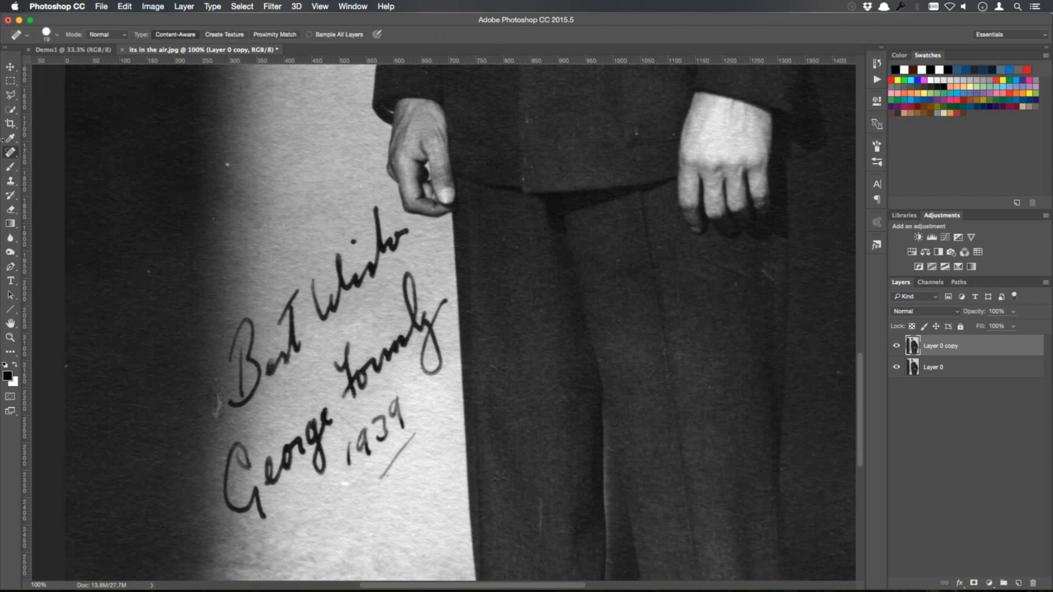
pyautogui.click(227, 165)
pyautogui.click(214, 219)
pyautogui.click(149, 271)
# - Heal away the handwritten words "Best Wishes" on the backdrop, adjusting the Spot Healing Brush size to 25 px along the way
pyautogui.moveTo(410, 231)
pyautogui.mouseDown()
pyautogui.moveTo(384, 246)
pyautogui.moveTo(375, 207)
pyautogui.mouseUp()
pyautogui.moveTo(377, 244); pyautogui.dragTo(369, 266)
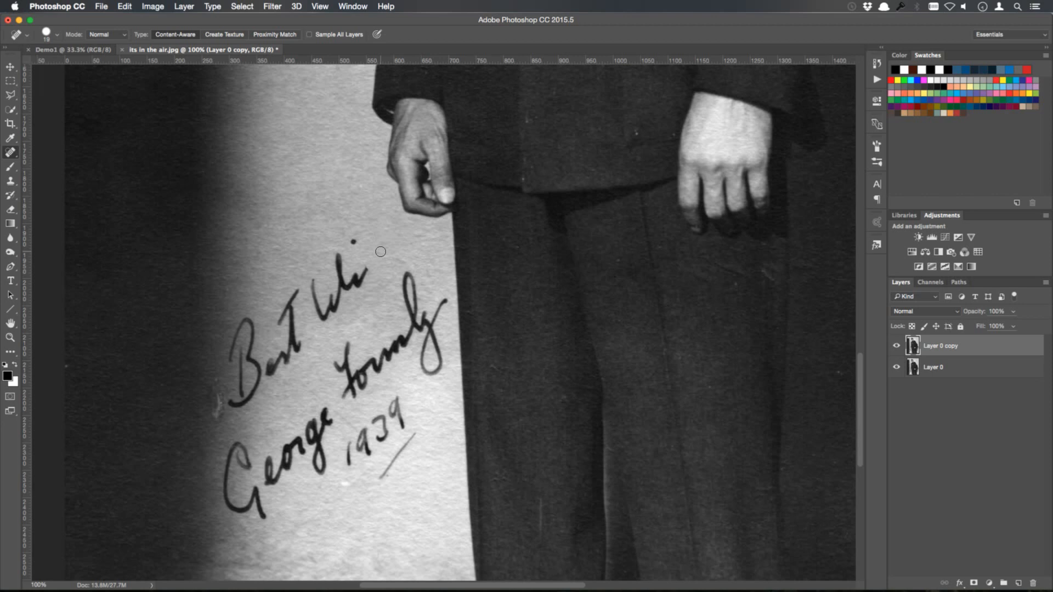
pyautogui.press('[')
pyautogui.press('[')
pyautogui.press('[')
pyautogui.press(']')
pyautogui.press(']')
pyautogui.press(']')
pyautogui.press(']')
pyautogui.press(']')
pyautogui.press(']')
pyautogui.press('[')
pyautogui.press('[')
pyautogui.click(353, 241)
pyautogui.moveTo(369, 269)
pyautogui.mouseDown()
pyautogui.moveTo(350, 286)
pyautogui.moveTo(339, 254)
pyautogui.mouseUp()
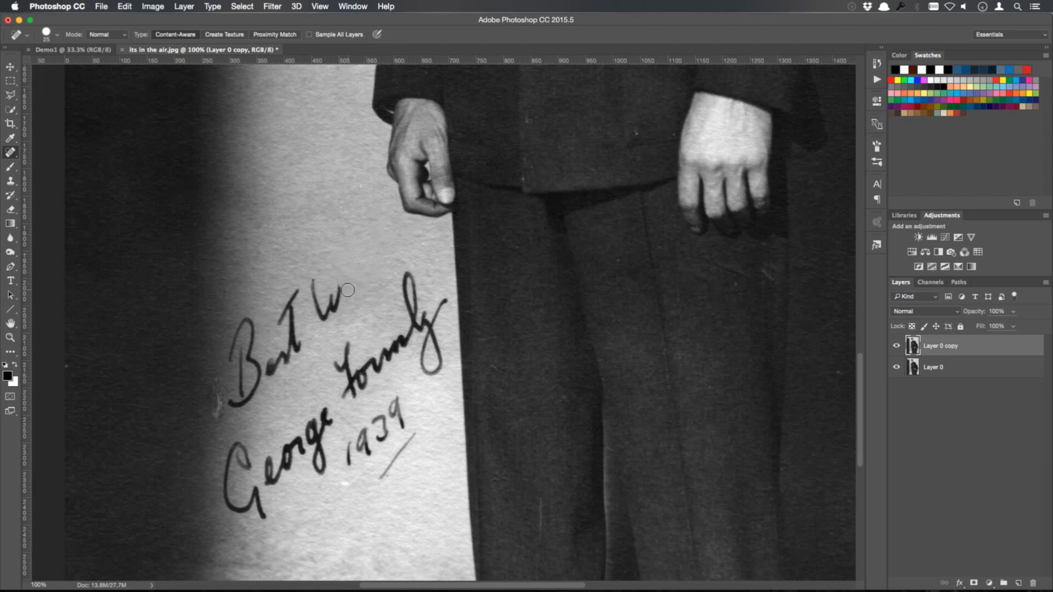
pyautogui.moveTo(339, 280)
pyautogui.mouseDown()
pyautogui.moveTo(325, 317)
pyautogui.moveTo(313, 275)
pyautogui.moveTo(277, 326)
pyautogui.mouseUp()
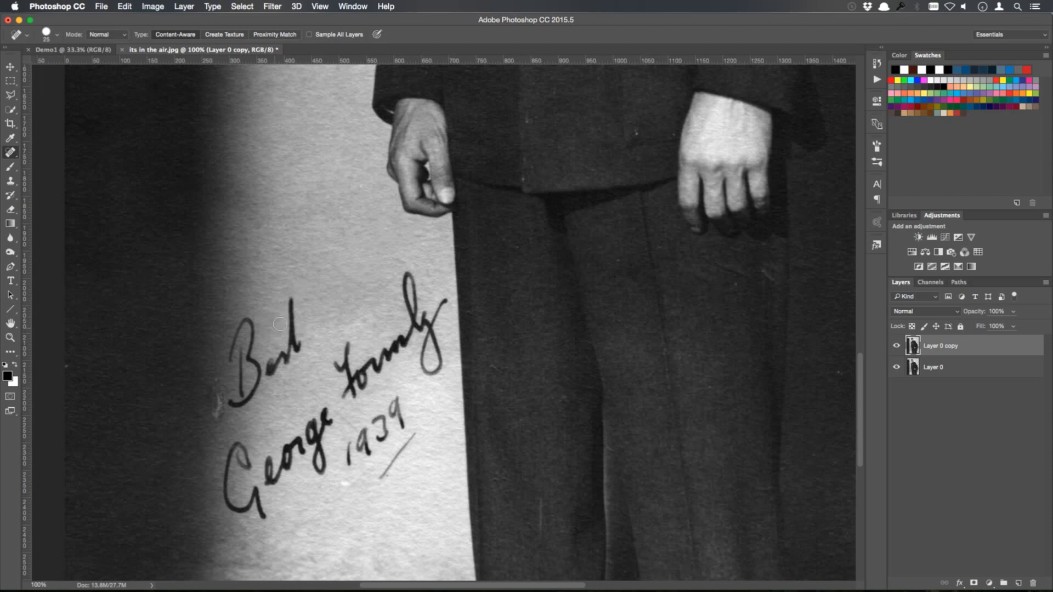
pyautogui.moveTo(290, 301)
pyautogui.mouseDown()
pyautogui.moveTo(300, 347)
pyautogui.moveTo(277, 375)
pyautogui.moveTo(264, 355)
pyautogui.moveTo(272, 384)
pyautogui.moveTo(233, 336)
pyautogui.moveTo(244, 322)
pyautogui.moveTo(258, 363)
pyautogui.moveTo(256, 395)
pyautogui.moveTo(237, 407)
pyautogui.moveTo(242, 336)
pyautogui.moveTo(251, 368)
pyautogui.moveTo(237, 418)
pyautogui.mouseUp()
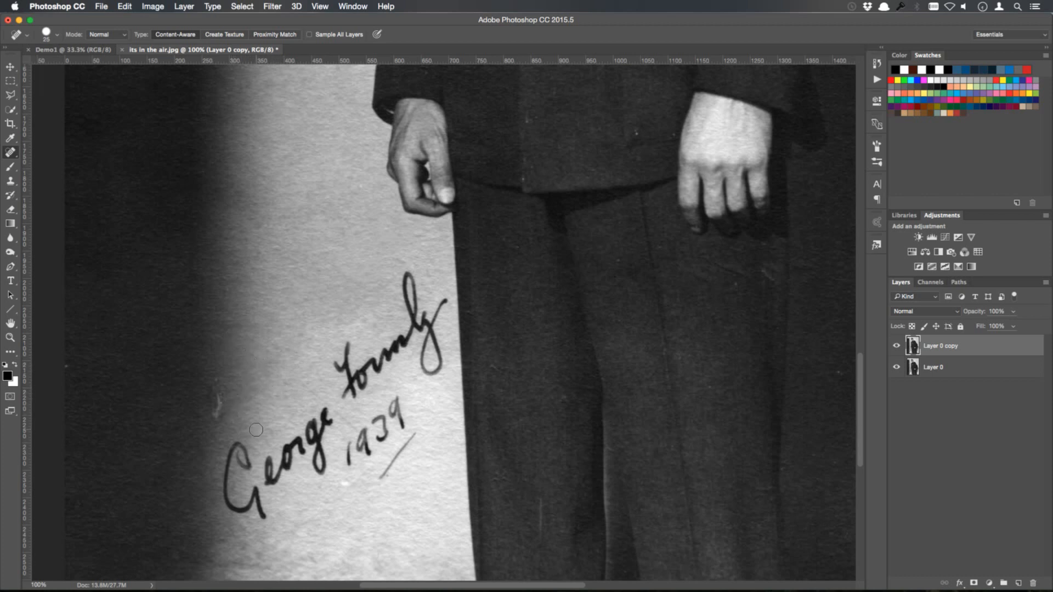
# - Heal away the handwritten first name and the underlined year 1939 on the backdrop
pyautogui.moveTo(240, 455)
pyautogui.mouseDown()
pyautogui.moveTo(250, 466)
pyautogui.moveTo(240, 445)
pyautogui.moveTo(222, 501)
pyautogui.moveTo(242, 508)
pyautogui.moveTo(250, 494)
pyautogui.moveTo(236, 512)
pyautogui.moveTo(250, 495)
pyautogui.moveTo(264, 515)
pyautogui.moveTo(266, 454)
pyautogui.moveTo(269, 480)
pyautogui.moveTo(286, 447)
pyautogui.moveTo(301, 450)
pyautogui.mouseUp()
pyautogui.moveTo(328, 471)
pyautogui.mouseDown()
pyautogui.moveTo(329, 419)
pyautogui.moveTo(348, 464)
pyautogui.mouseUp()
pyautogui.moveTo(335, 476)
pyautogui.mouseDown()
pyautogui.moveTo(351, 484)
pyautogui.moveTo(411, 437)
pyautogui.moveTo(394, 416)
pyautogui.moveTo(384, 436)
pyautogui.mouseUp()
pyautogui.moveTo(394, 407); pyautogui.dragTo(395, 408)
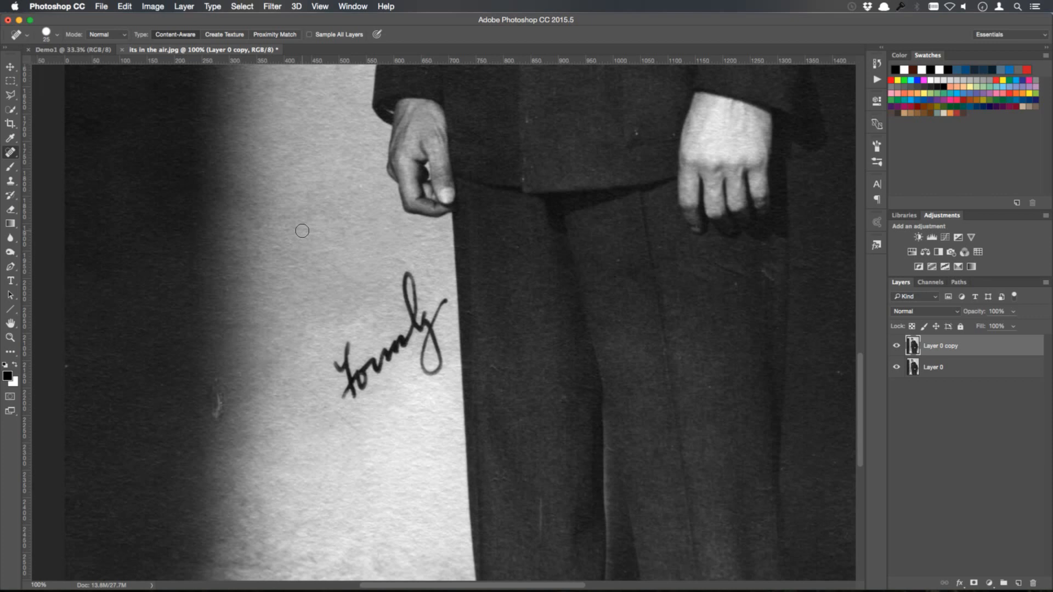
# - Clone clean backdrop over the handwritten surname with the 35 px Clone Stamp, leaving only the lower loop of its last letter
pyautogui.click(10, 182)
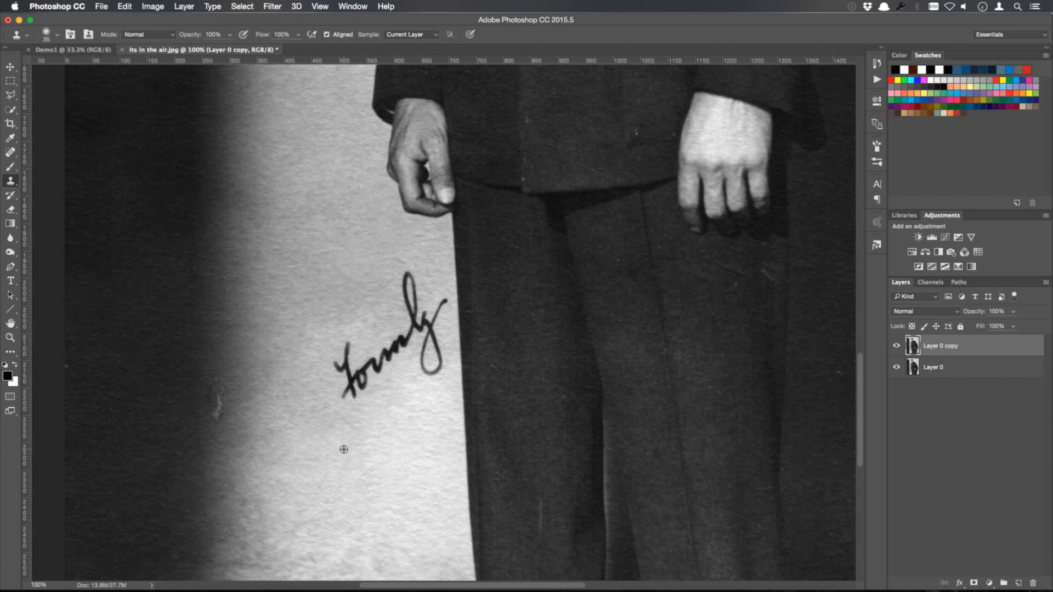
pyautogui.moveTo(346, 447); pyautogui.dragTo(347, 458)
pyautogui.keyDown('alt'); pyautogui.click(314, 338); pyautogui.keyUp('alt')
pyautogui.moveTo(339, 363)
pyautogui.mouseDown()
pyautogui.moveTo(348, 347)
pyautogui.moveTo(349, 366)
pyautogui.mouseUp()
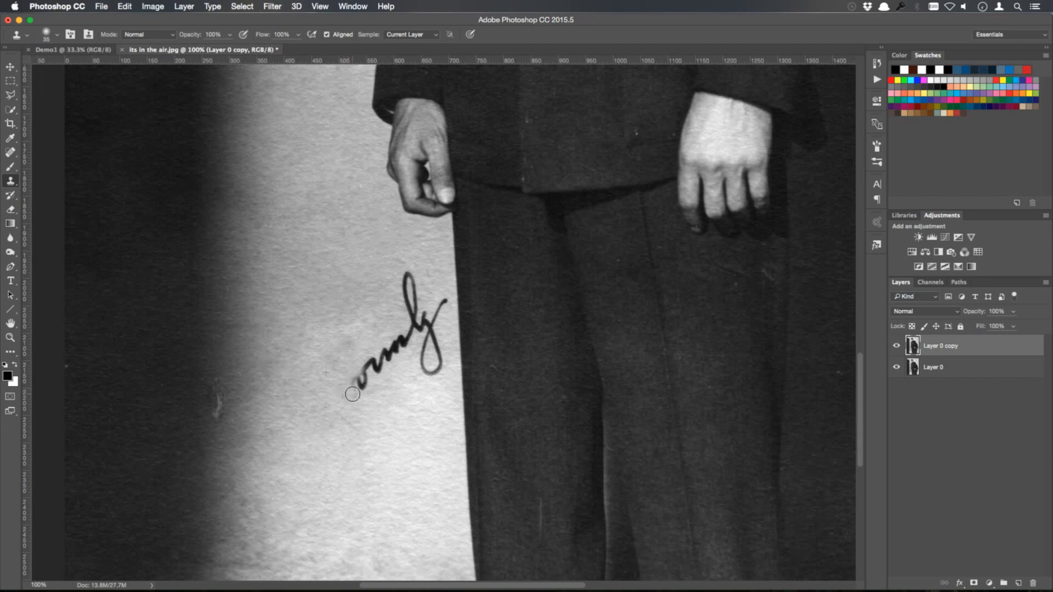
pyautogui.moveTo(352, 394); pyautogui.dragTo(344, 396)
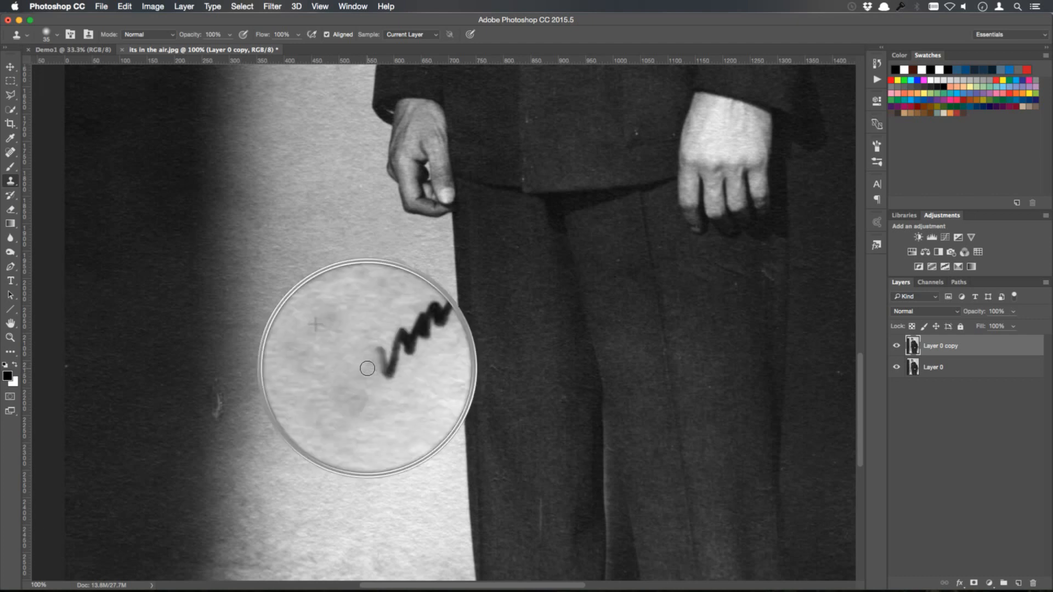
pyautogui.moveTo(367, 369)
pyautogui.mouseDown()
pyautogui.moveTo(400, 336)
pyautogui.moveTo(405, 344)
pyautogui.moveTo(404, 330)
pyautogui.moveTo(400, 340)
pyautogui.mouseUp()
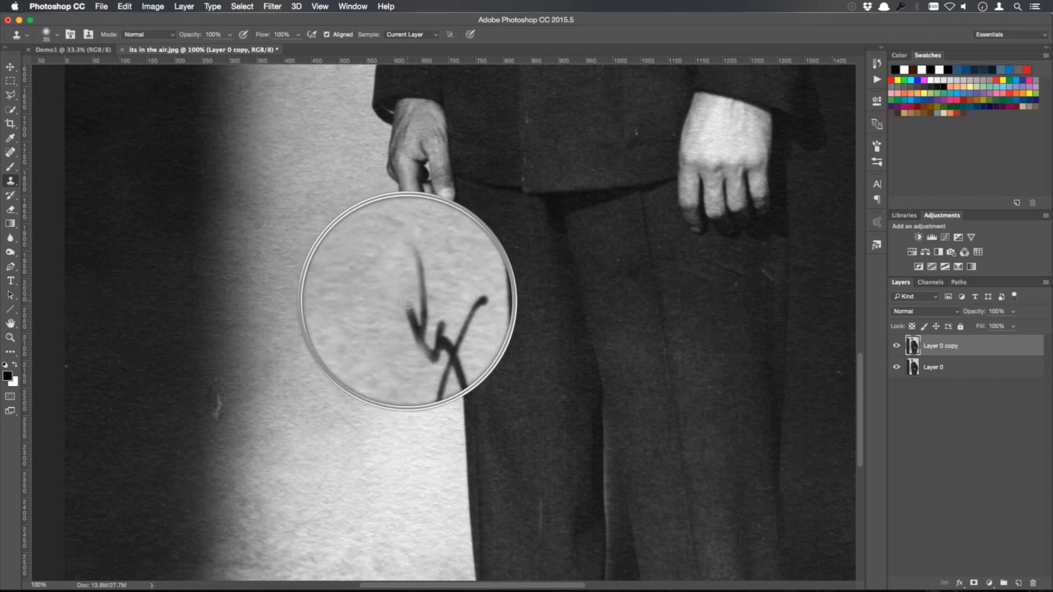
pyautogui.moveTo(407, 301)
pyautogui.mouseDown()
pyautogui.moveTo(419, 327)
pyautogui.moveTo(416, 301)
pyautogui.mouseUp()
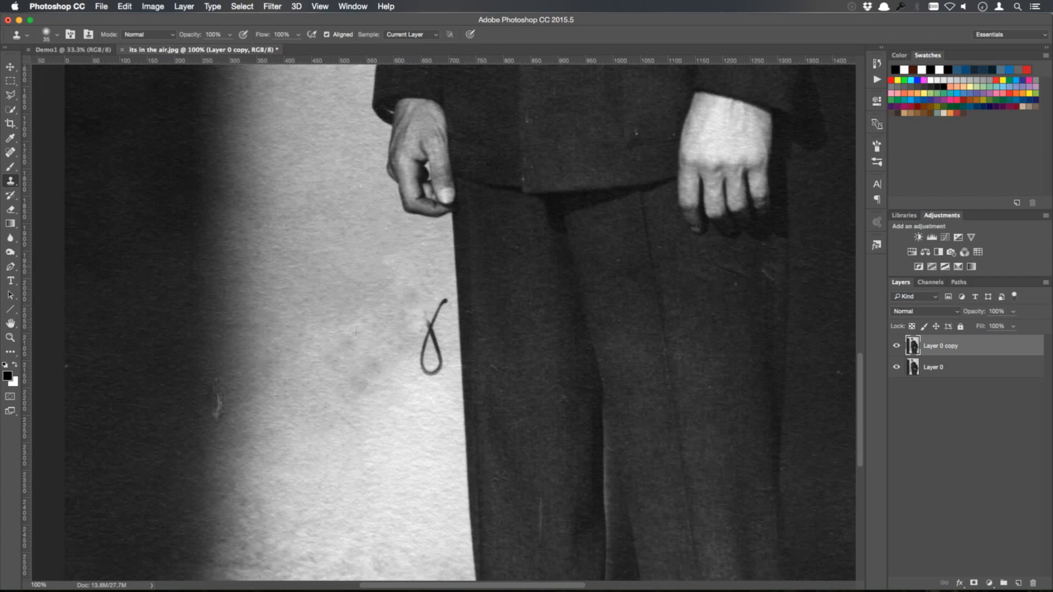
pyautogui.moveTo(427, 317)
pyautogui.mouseDown()
pyautogui.moveTo(443, 299)
pyautogui.moveTo(428, 334)
pyautogui.mouseUp()
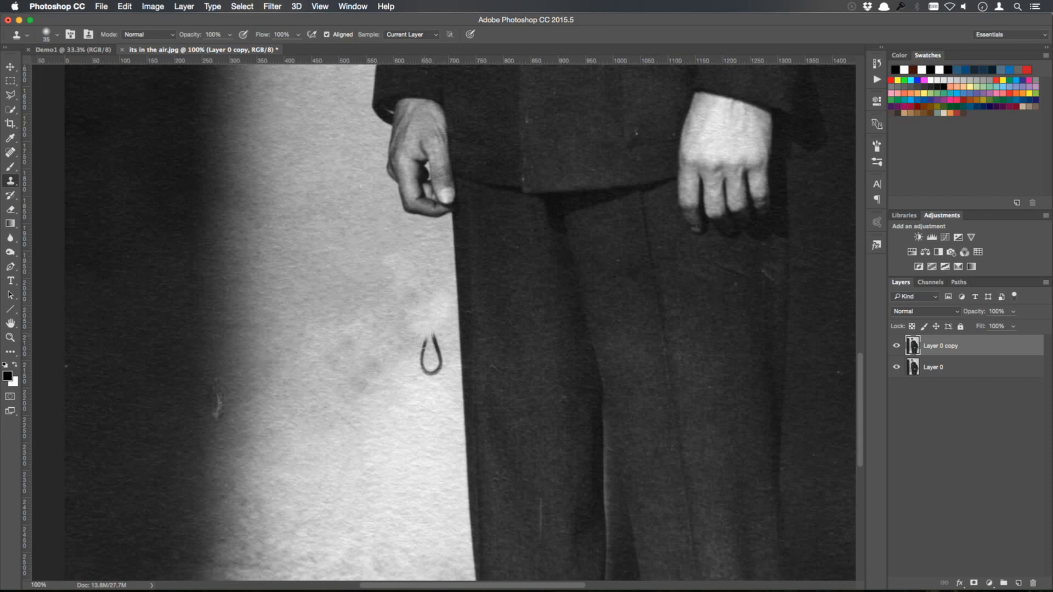
# - Sample clean backdrop near the remaining handwriting loop and clone over the loop beside the trousers
pyautogui.rightClick(392, 314)
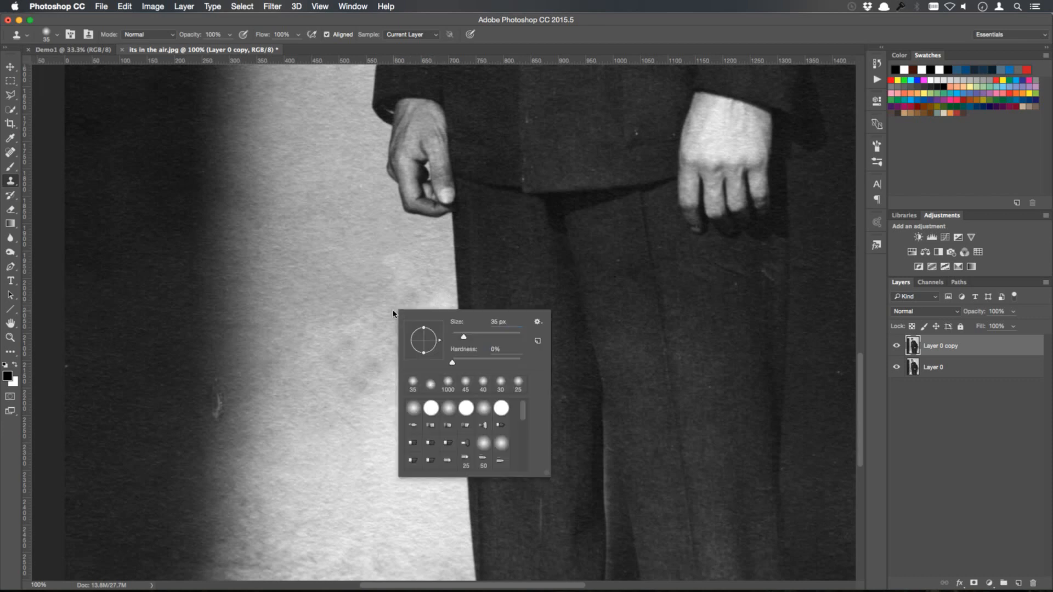
pyautogui.click(348, 290)
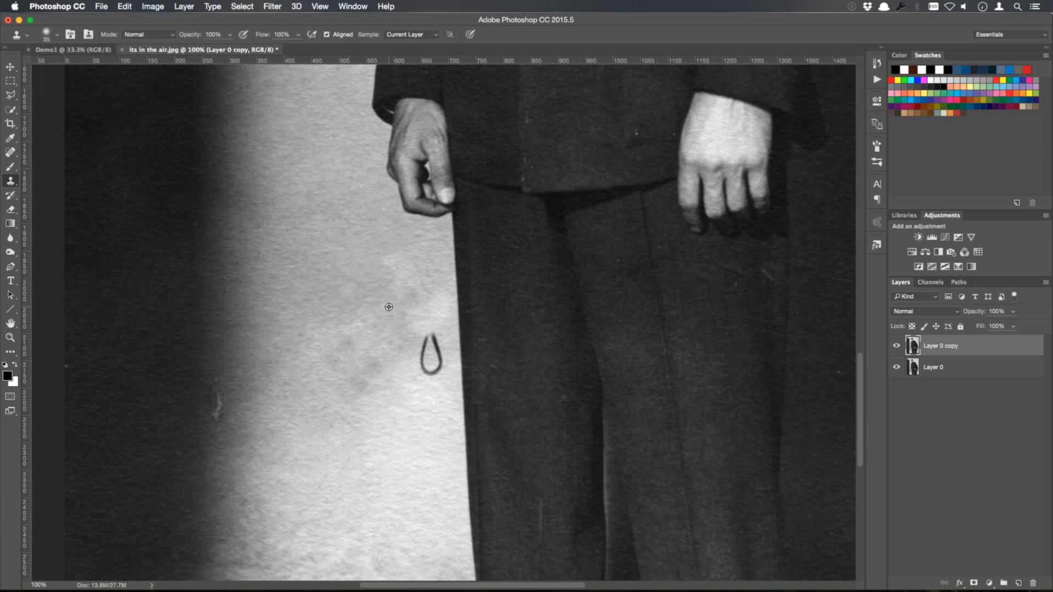
pyautogui.keyDown('alt'); pyautogui.click(388, 307); pyautogui.keyUp('alt')
pyautogui.moveTo(419, 334)
pyautogui.mouseDown()
pyautogui.moveTo(433, 371)
pyautogui.moveTo(431, 346)
pyautogui.mouseUp()
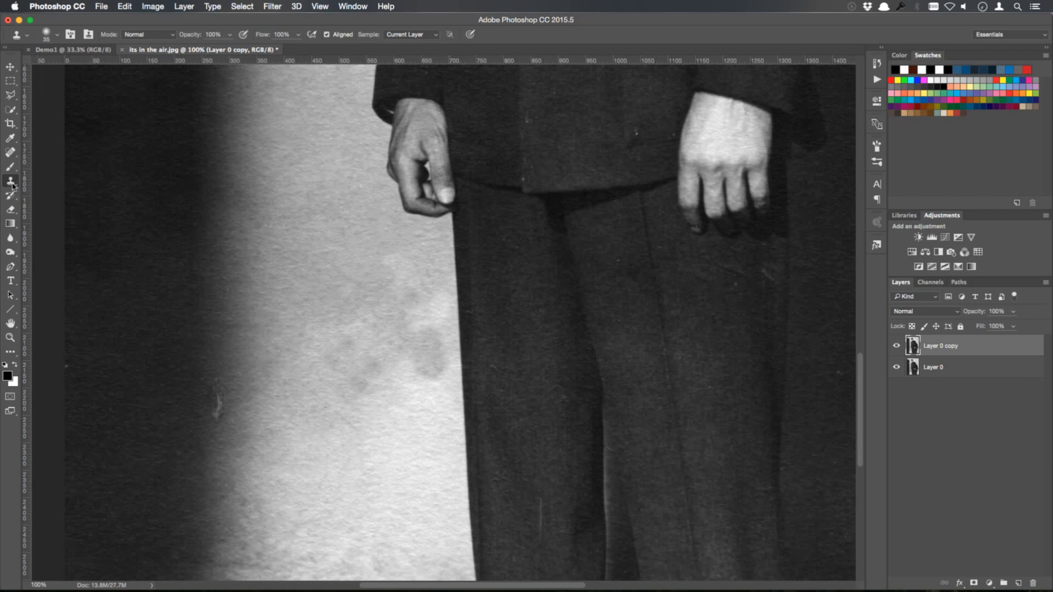
# - Patch the two smudged areas left on the backdrop by the cloning with clean backdrop texture, and clear the selection
pyautogui.click(14, 155)
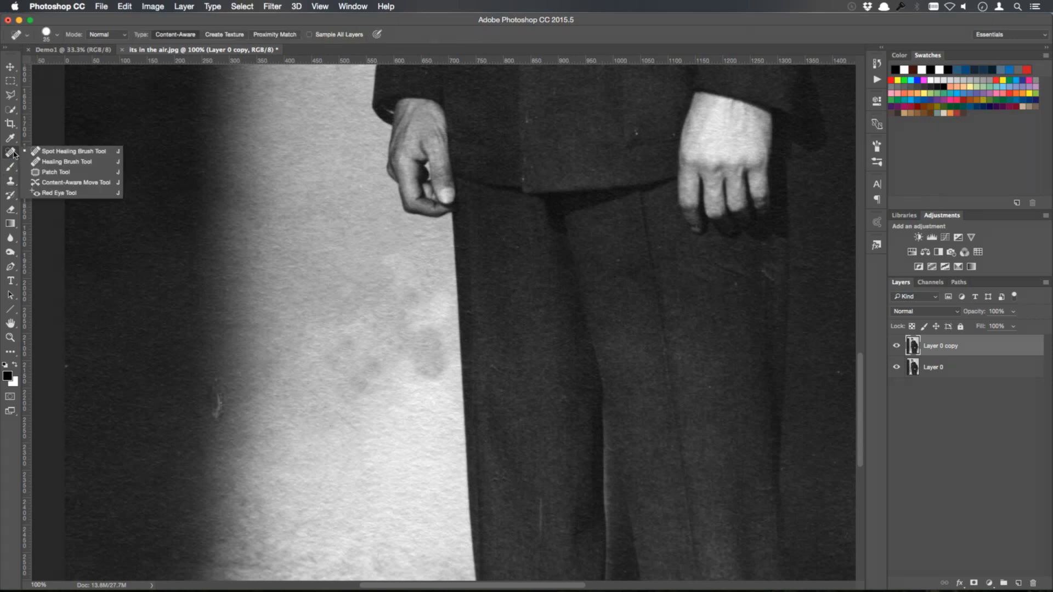
pyautogui.click(67, 173)
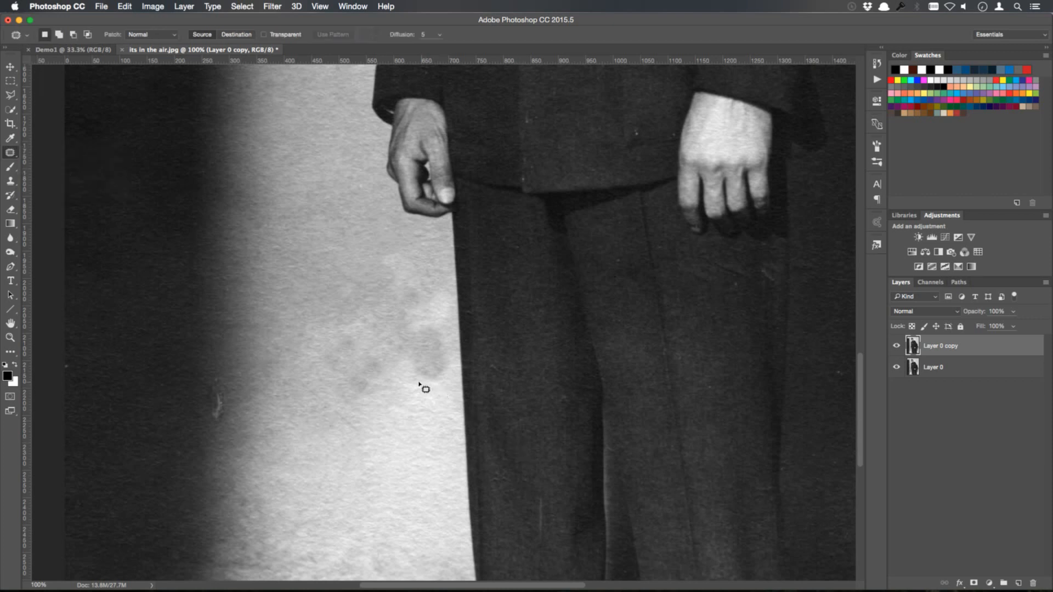
pyautogui.moveTo(413, 382)
pyautogui.mouseDown()
pyautogui.moveTo(407, 376)
pyautogui.moveTo(437, 393)
pyautogui.moveTo(409, 379)
pyautogui.moveTo(395, 345)
pyautogui.moveTo(314, 274)
pyautogui.mouseUp()
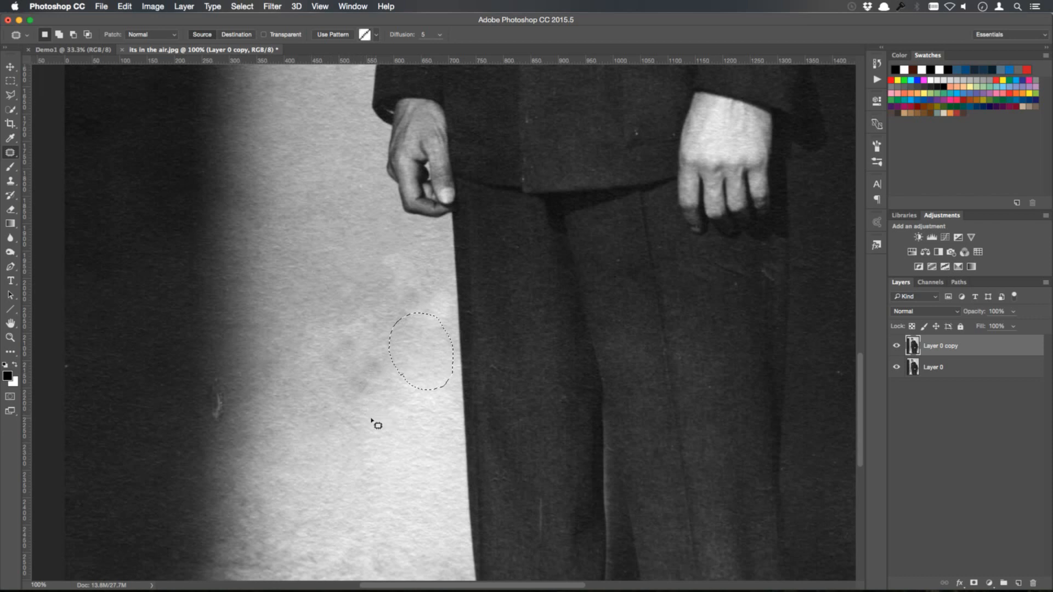
pyautogui.moveTo(362, 406)
pyautogui.mouseDown()
pyautogui.moveTo(406, 359)
pyautogui.moveTo(396, 276)
pyautogui.moveTo(335, 318)
pyautogui.moveTo(362, 406)
pyautogui.mouseUp()
pyautogui.moveTo(369, 370); pyautogui.dragTo(387, 476)
pyautogui.press('super+d')
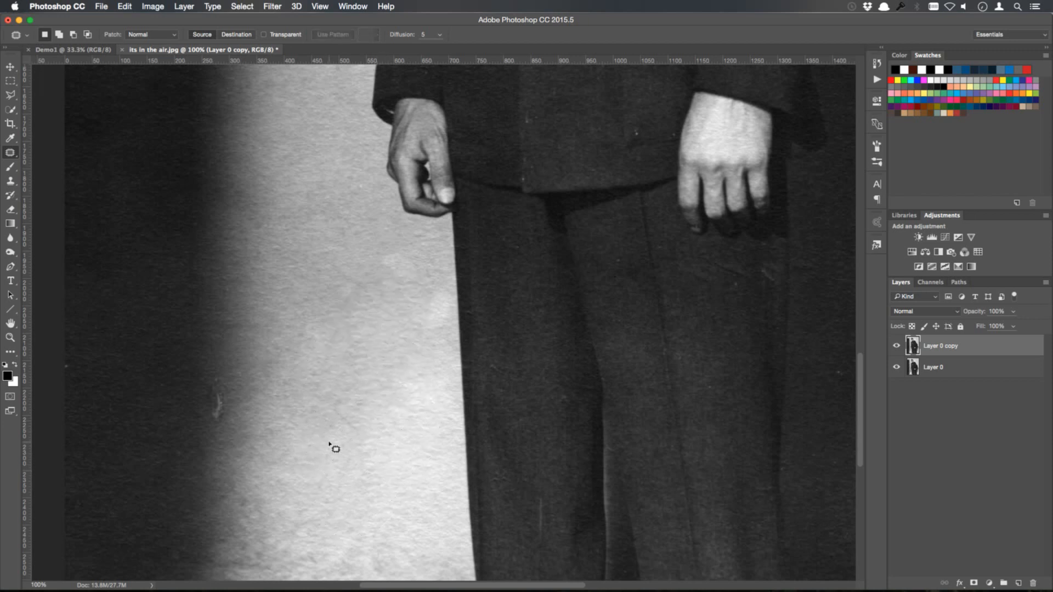
# - Patch the pale scratch on the edge of the backdrop shadow with the clean area just above it, and deselect
pyautogui.moveTo(229, 369); pyautogui.dragTo(233, 413)
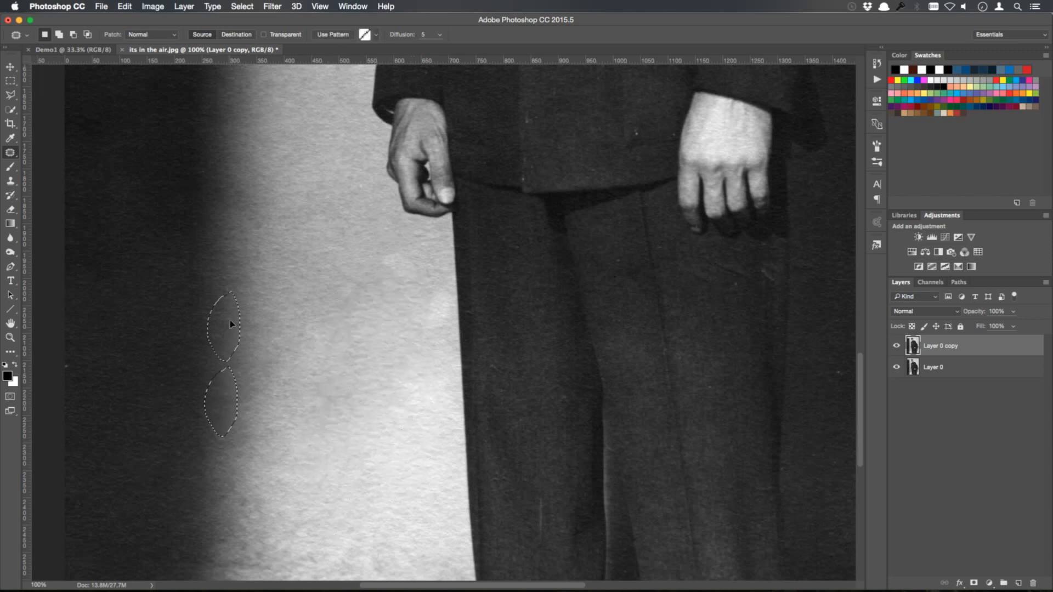
pyautogui.moveTo(230, 320); pyautogui.dragTo(230, 305)
pyautogui.press('super+d')
# - Heal the vertical scratch and the small light marks on the trousers with the Spot Healing Brush
pyautogui.scroll(-5, 332, 262)
pyautogui.hscroll(6, 266, 276)
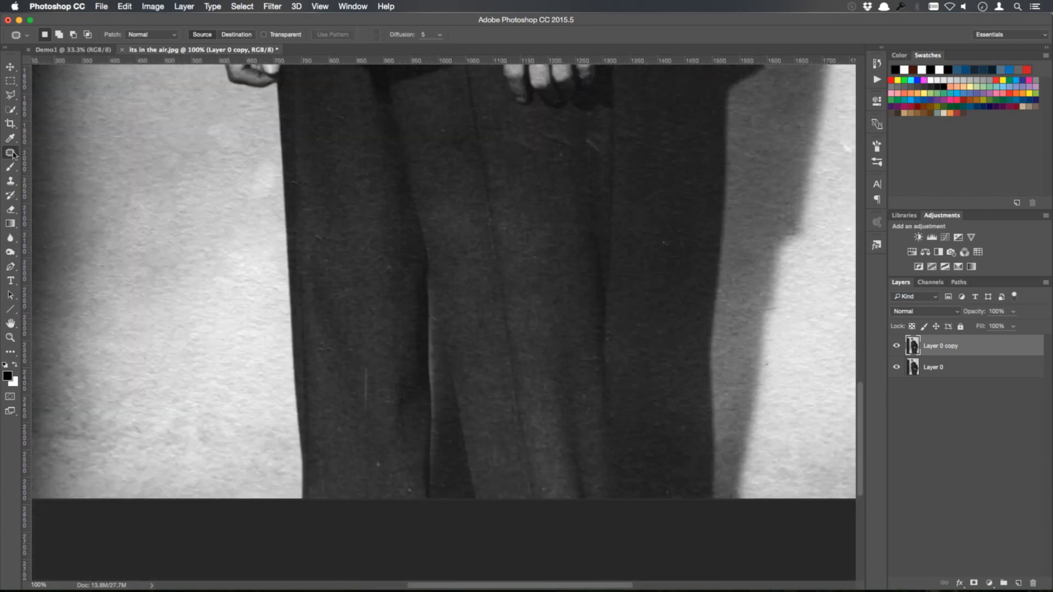
pyautogui.rightClick(11, 153)
pyautogui.click(53, 153)
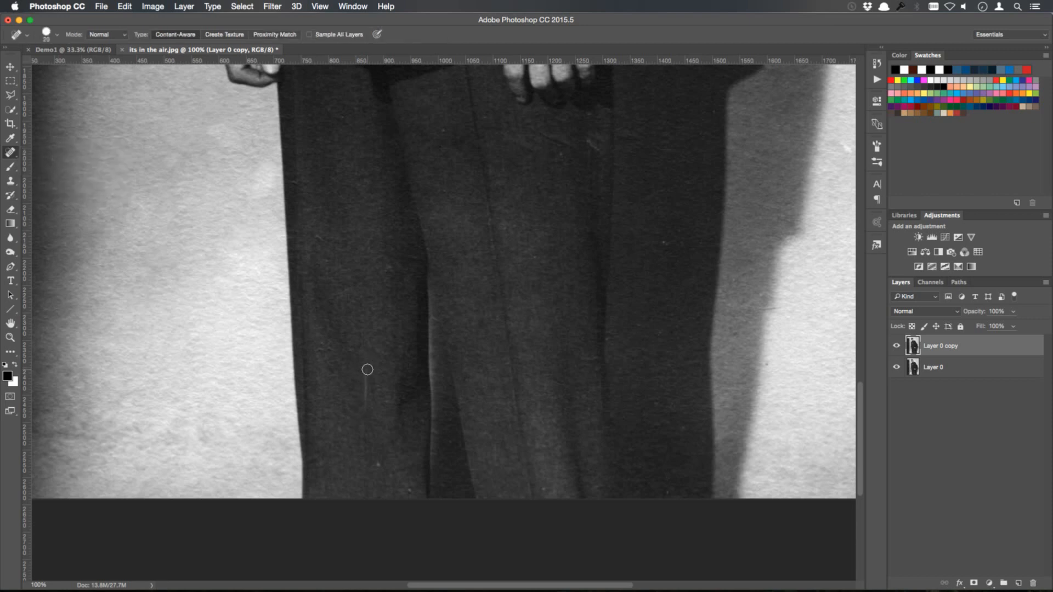
pyautogui.moveTo(367, 369); pyautogui.dragTo(364, 415)
pyautogui.click(410, 490)
pyautogui.click(378, 464)
pyautogui.moveTo(589, 141); pyautogui.dragTo(598, 152)
pyautogui.moveTo(388, 279); pyautogui.dragTo(373, 423)
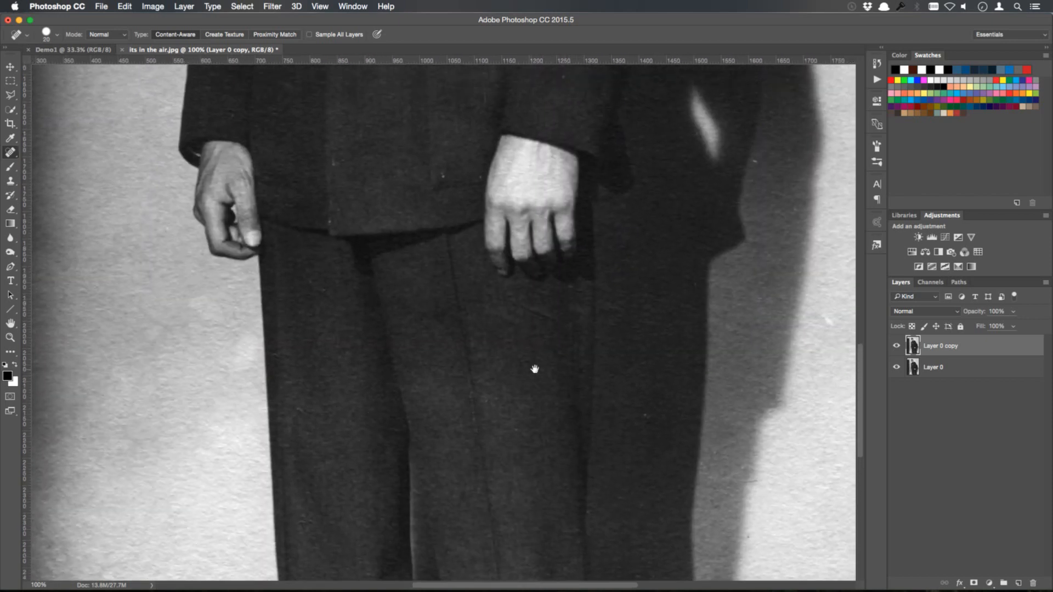
# - Heal the light specks and short vertical scratches on the lower front of the uniform jacket
pyautogui.moveTo(555, 320)
pyautogui.mouseDown()
pyautogui.moveTo(516, 298)
pyautogui.moveTo(494, 304)
pyautogui.mouseUp()
pyautogui.moveTo(420, 237); pyautogui.dragTo(511, 414)
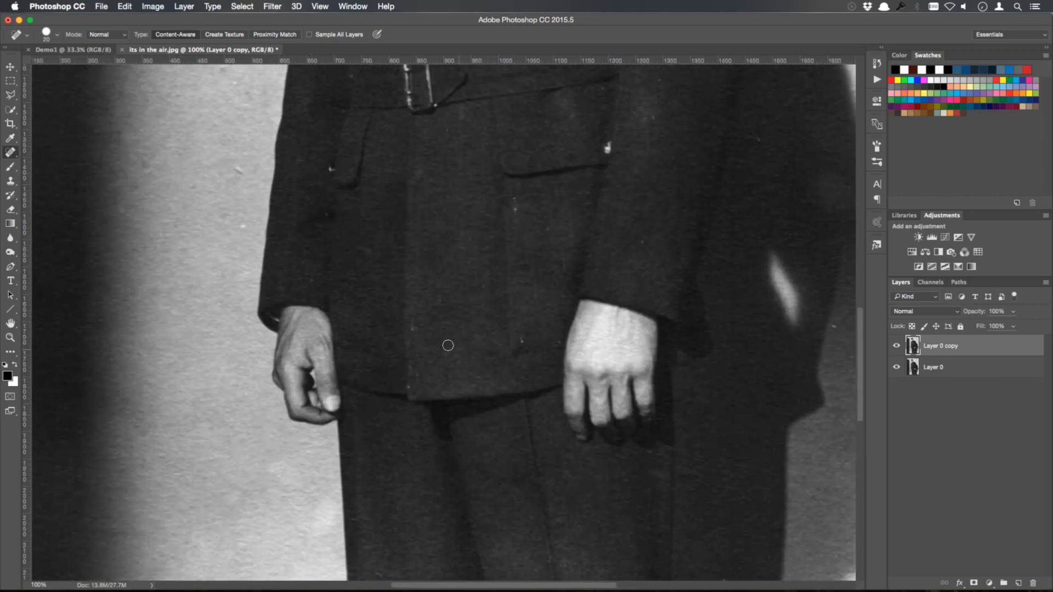
pyautogui.click(414, 328)
pyautogui.moveTo(416, 374); pyautogui.dragTo(415, 388)
pyautogui.moveTo(516, 215); pyautogui.dragTo(516, 200)
pyautogui.click(11, 182)
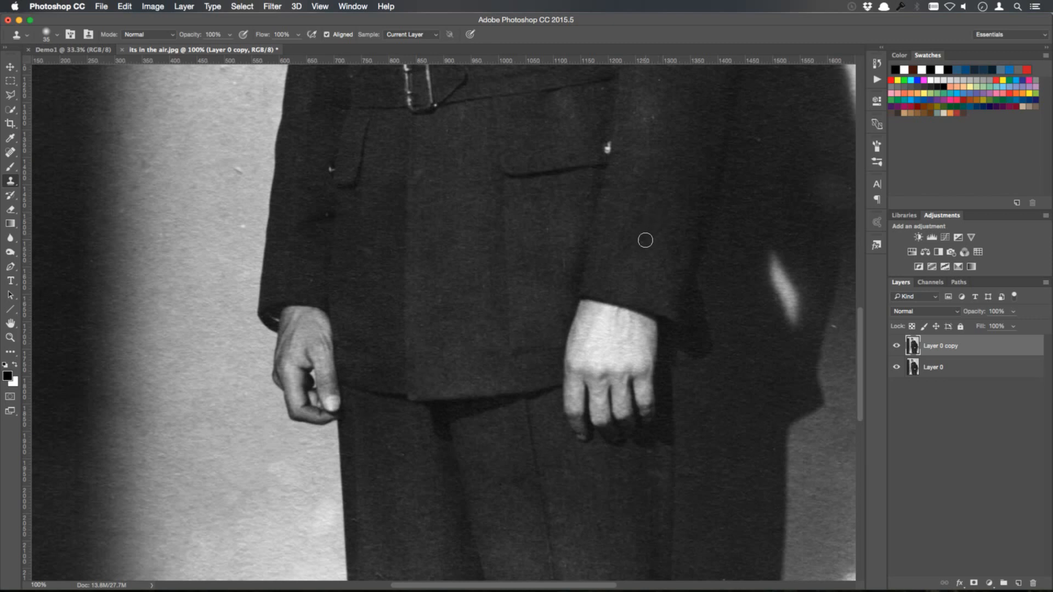
pyautogui.press('j')
# - Remove the remaining light specks on the jacket, including those beside the breast pocket, with the Spot Healing Brush
pyautogui.scroll(10, 587, 165)
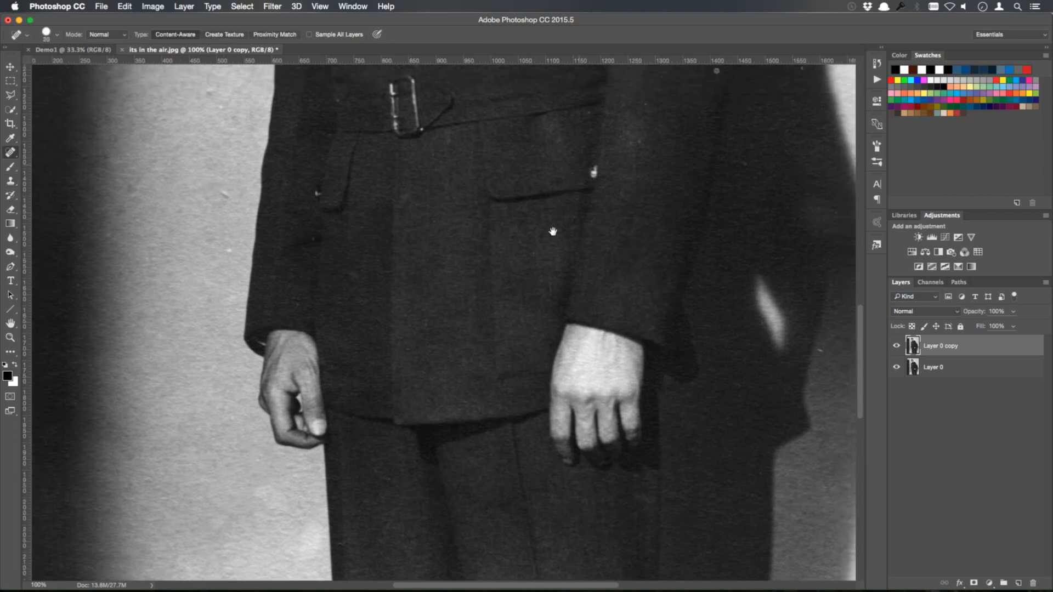
pyautogui.click(663, 305)
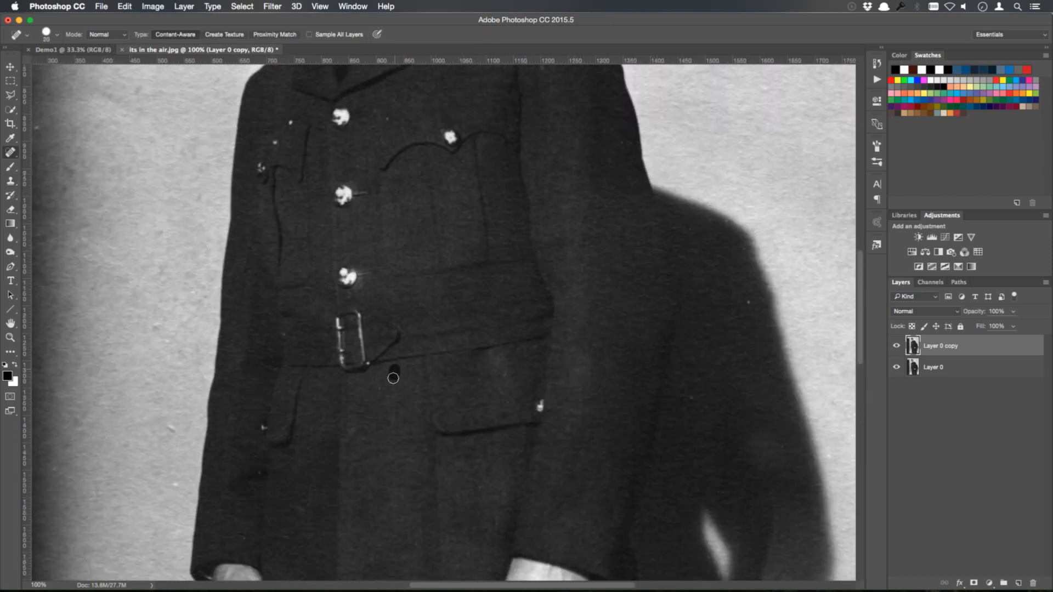
pyautogui.scroll(3, 343, 197)
pyautogui.hscroll(-3, 343, 197)
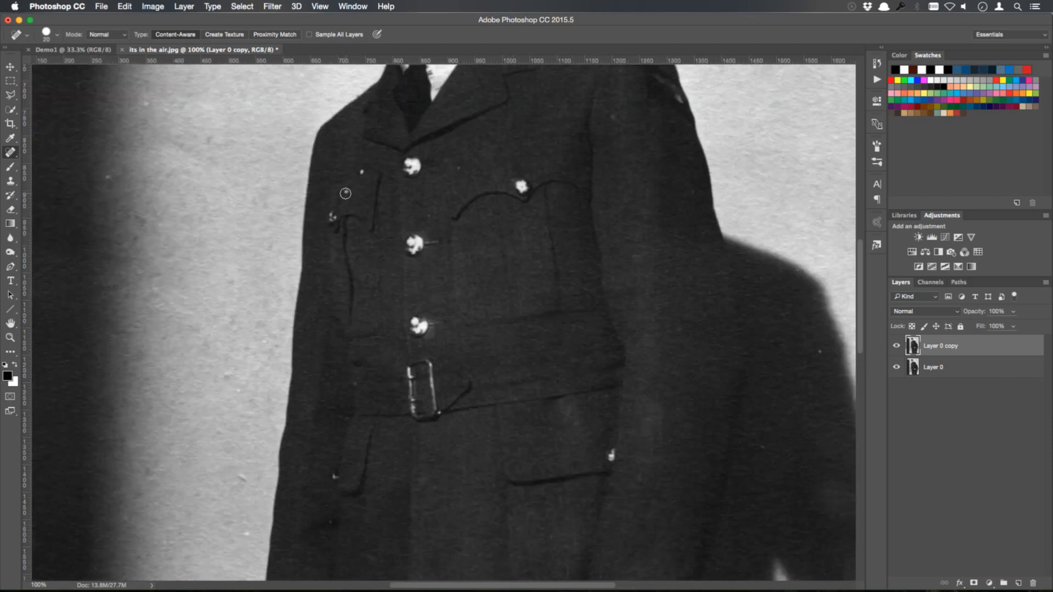
pyautogui.click(361, 171)
# - Heal the two dark marks on the backdrop above the shoulder and the smudge along the top edge of the cap
pyautogui.moveTo(439, 220); pyautogui.dragTo(324, 392)
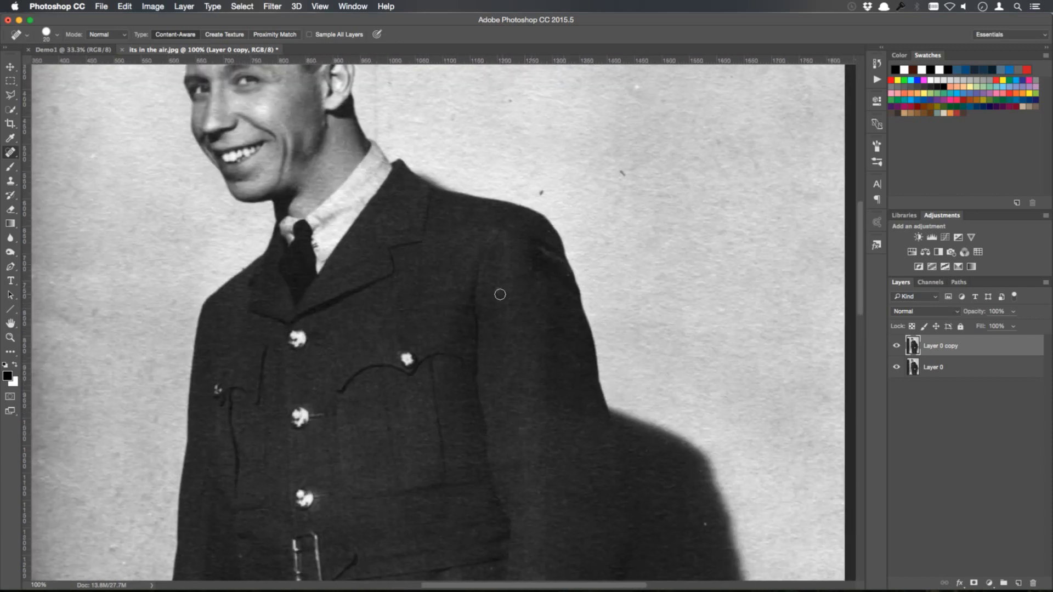
pyautogui.click(542, 193)
pyautogui.moveTo(617, 170); pyautogui.dragTo(638, 184)
pyautogui.moveTo(397, 204); pyautogui.dragTo(521, 376)
pyautogui.click(417, 127)
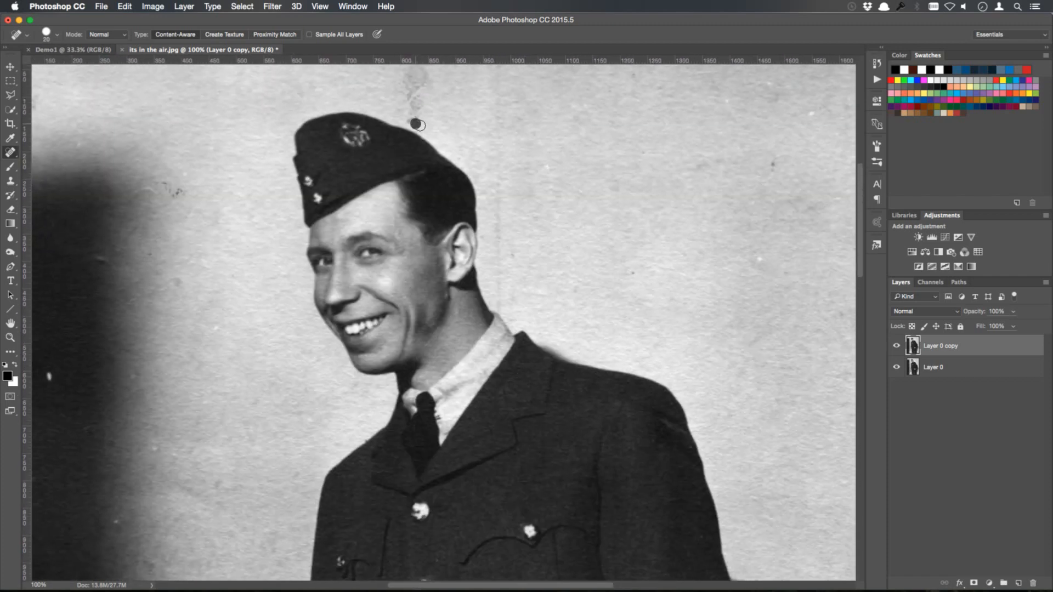
pyautogui.moveTo(414, 126)
pyautogui.mouseDown()
pyautogui.moveTo(419, 95)
pyautogui.moveTo(432, 113)
pyautogui.moveTo(398, 112)
pyautogui.mouseUp()
# - Inspect the retouched jacket, hands and trousers up close, and fit the whole photo in view
pyautogui.scroll(-15, 497, 367)
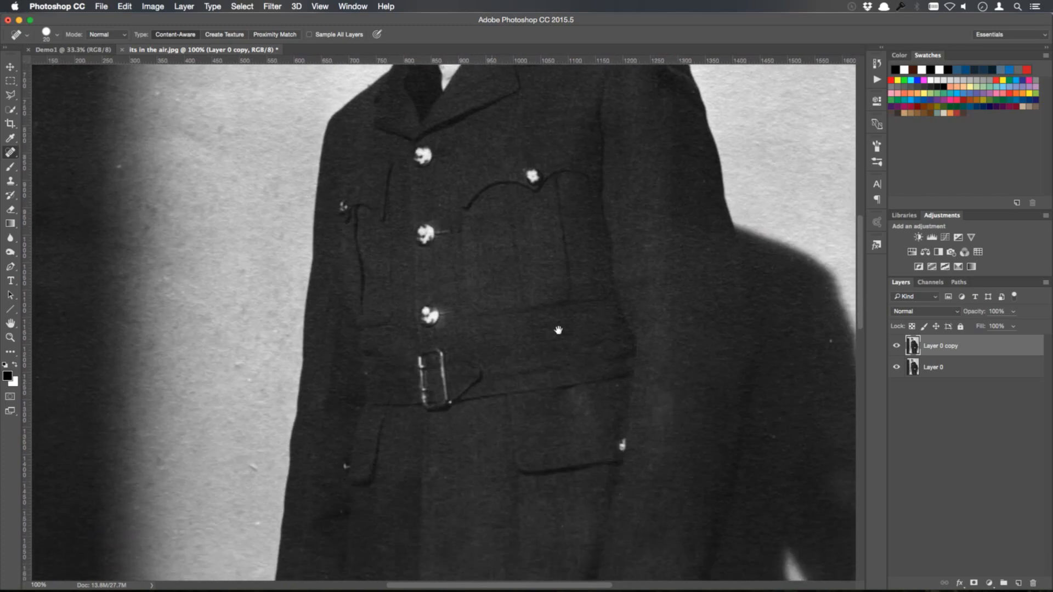
pyautogui.hscroll(5, 508, 376)
pyautogui.scroll(-7, 518, 384)
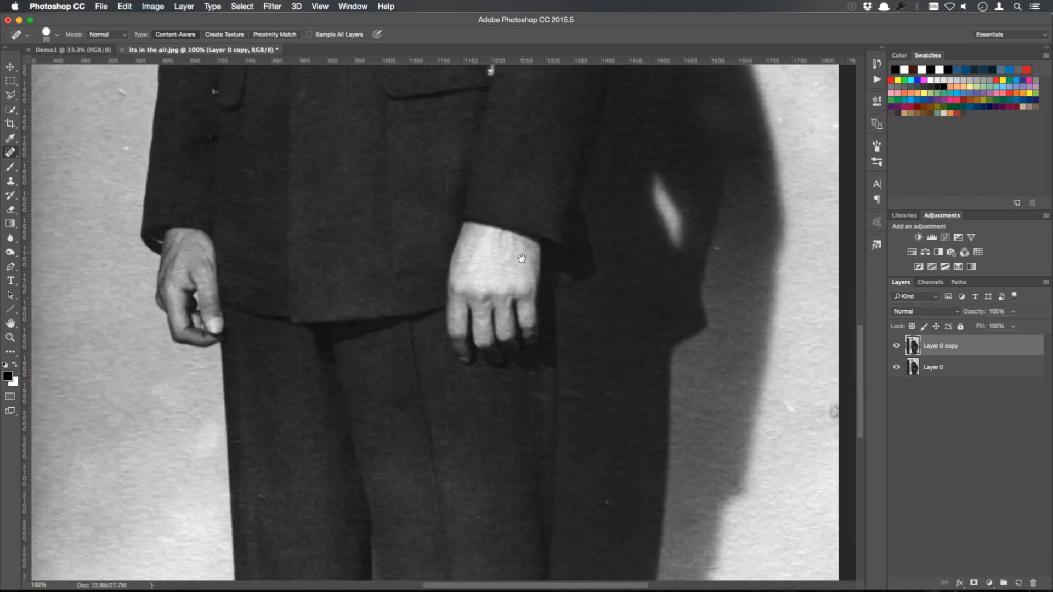
pyautogui.scroll(-8, 507, 486)
pyautogui.hscroll(-1, 507, 486)
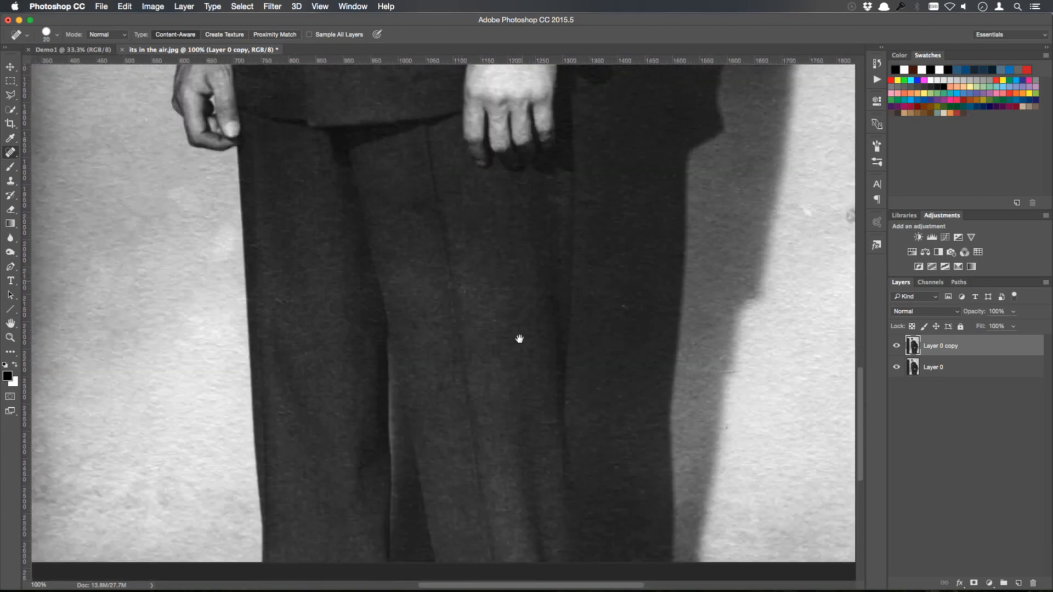
pyautogui.scroll(5, 531, 526)
pyautogui.hscroll(-1, 531, 526)
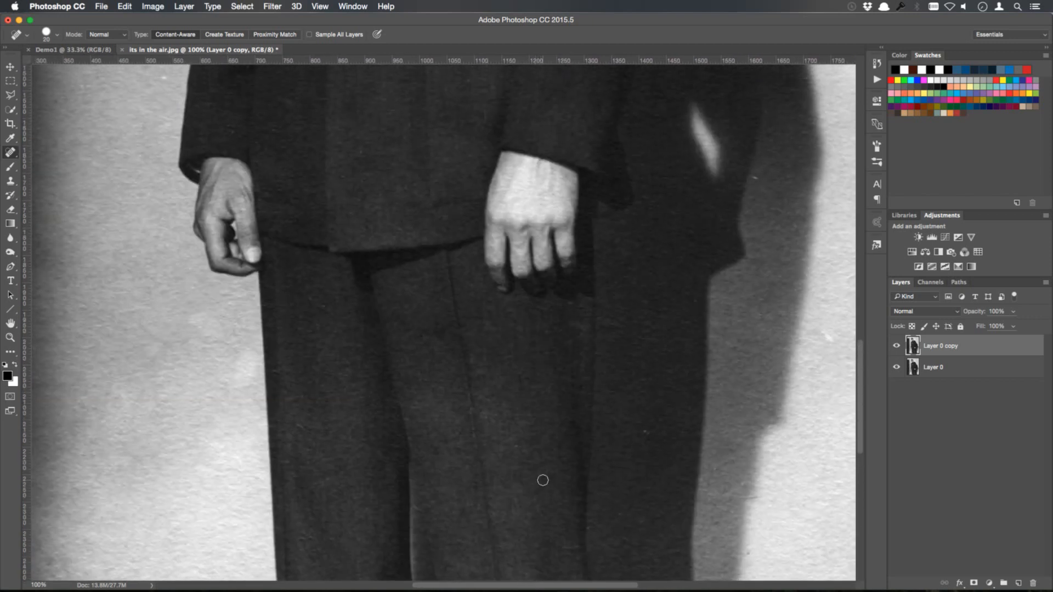
pyautogui.click(10, 339)
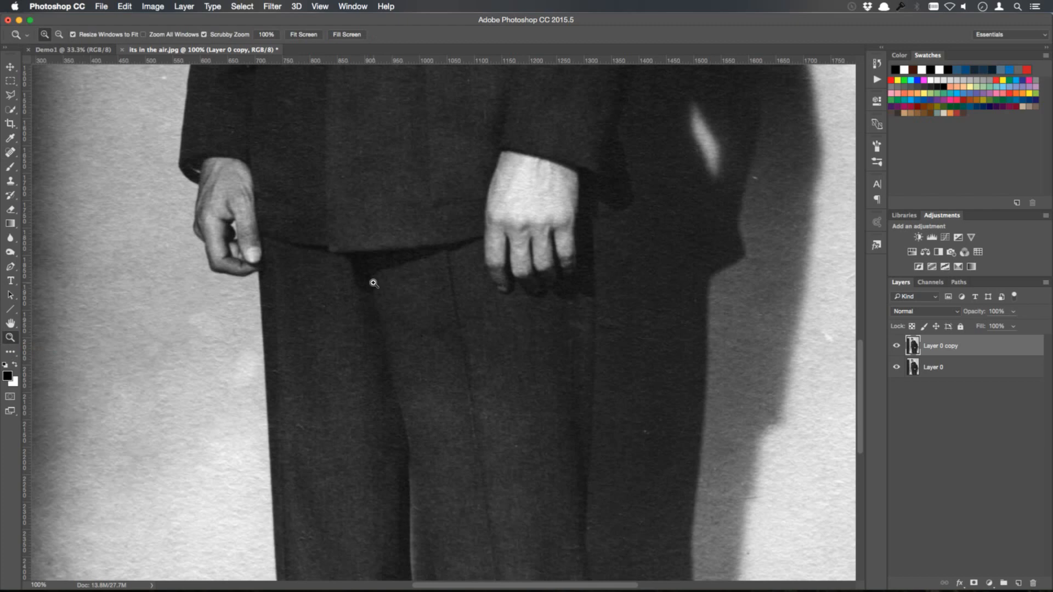
pyautogui.moveTo(377, 279); pyautogui.dragTo(384, 369)
pyautogui.click(11, 67)
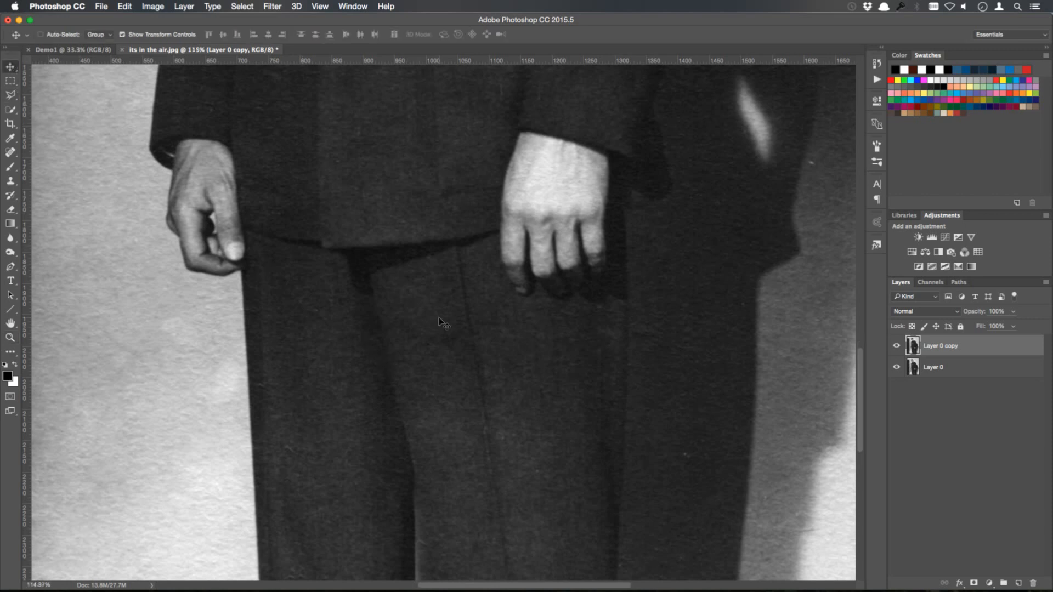
pyautogui.press('super+0')
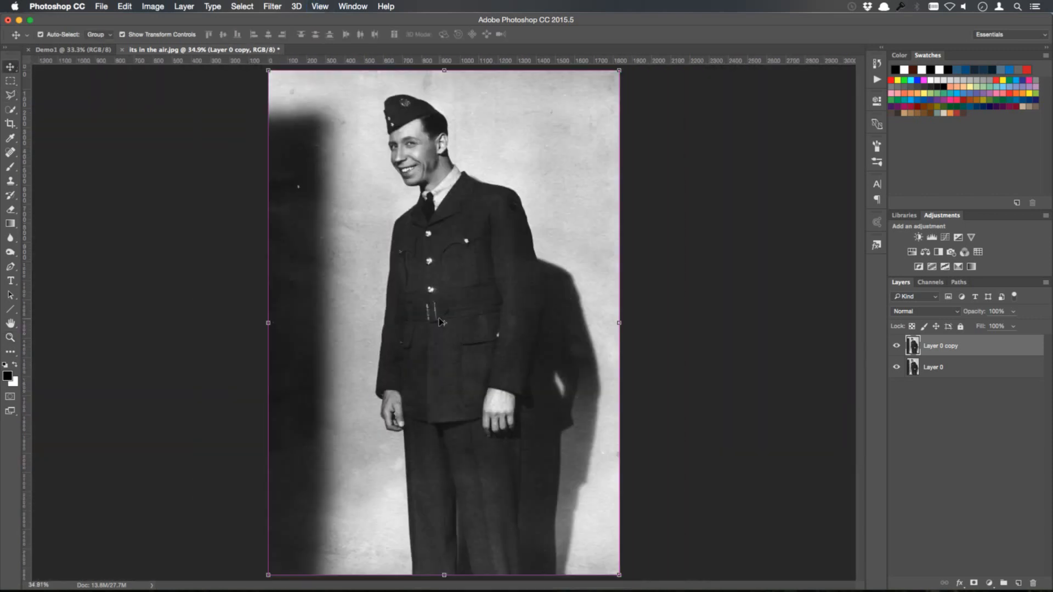
pyautogui.press('super')
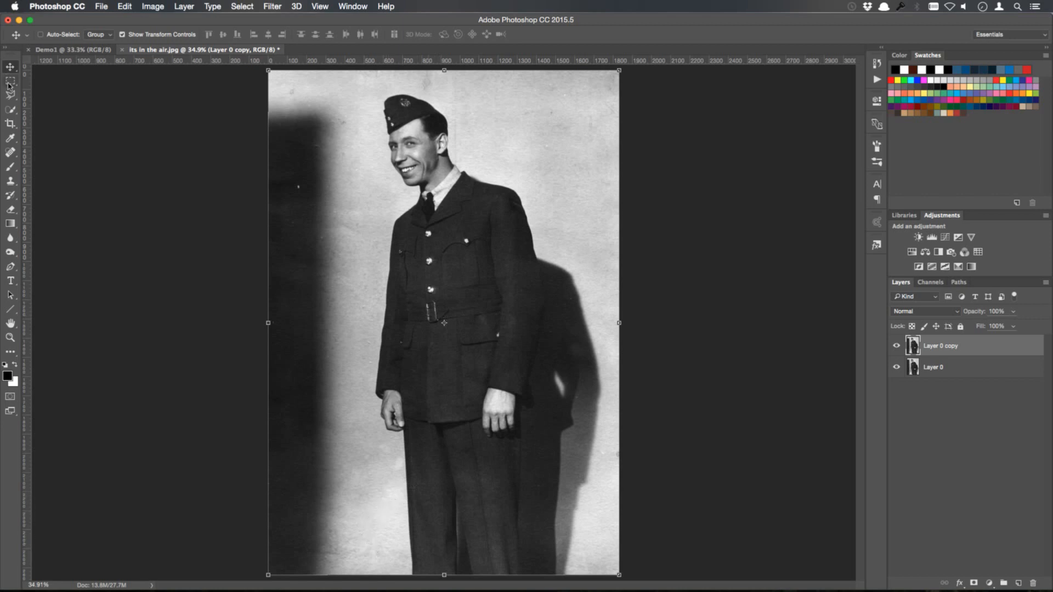
# - Freehand-select the dark-shadowed backdrop strip beside the man on the Layer 0 copy layer, delete it and deselect
pyautogui.click(11, 99)
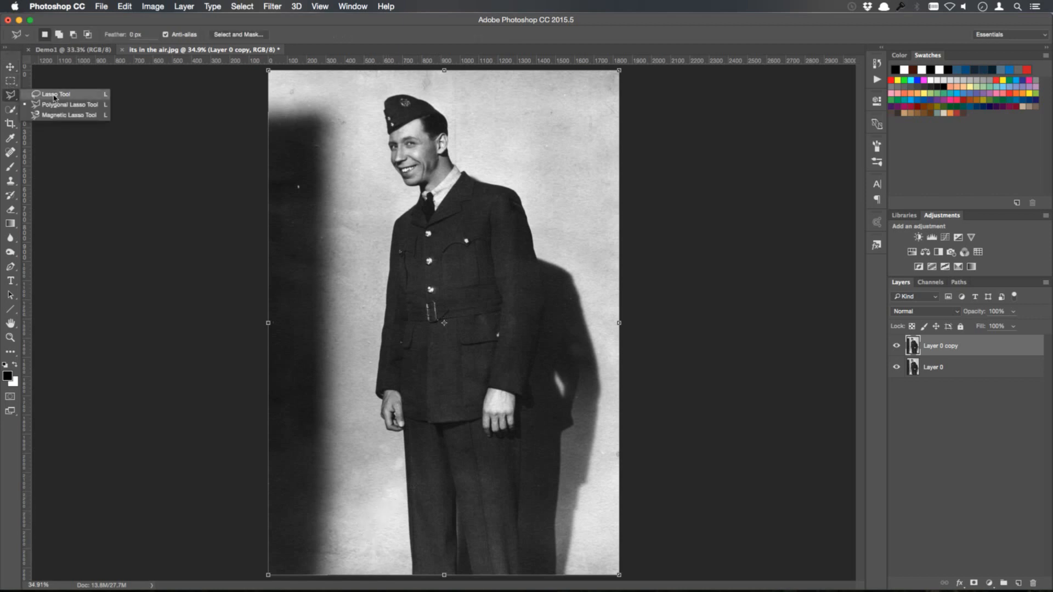
pyautogui.click(56, 95)
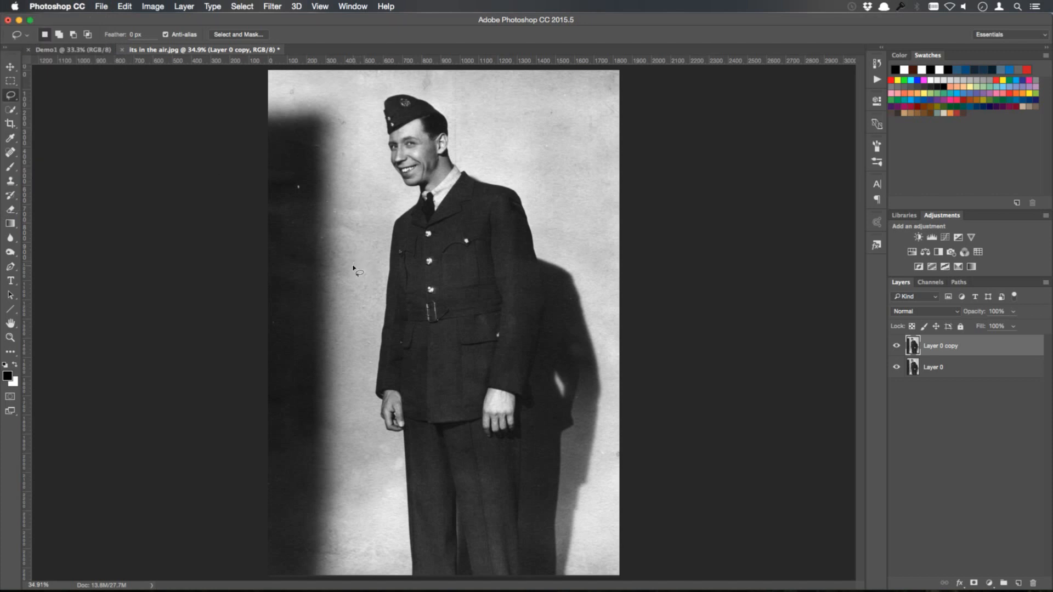
pyautogui.moveTo(353, 266)
pyautogui.mouseDown()
pyautogui.moveTo(354, 80)
pyautogui.moveTo(273, 65)
pyautogui.moveTo(246, 91)
pyautogui.moveTo(214, 214)
pyautogui.moveTo(211, 537)
pyautogui.moveTo(235, 573)
pyautogui.moveTo(323, 586)
pyautogui.moveTo(367, 548)
pyautogui.moveTo(378, 491)
pyautogui.mouseUp()
pyautogui.press('Delete')
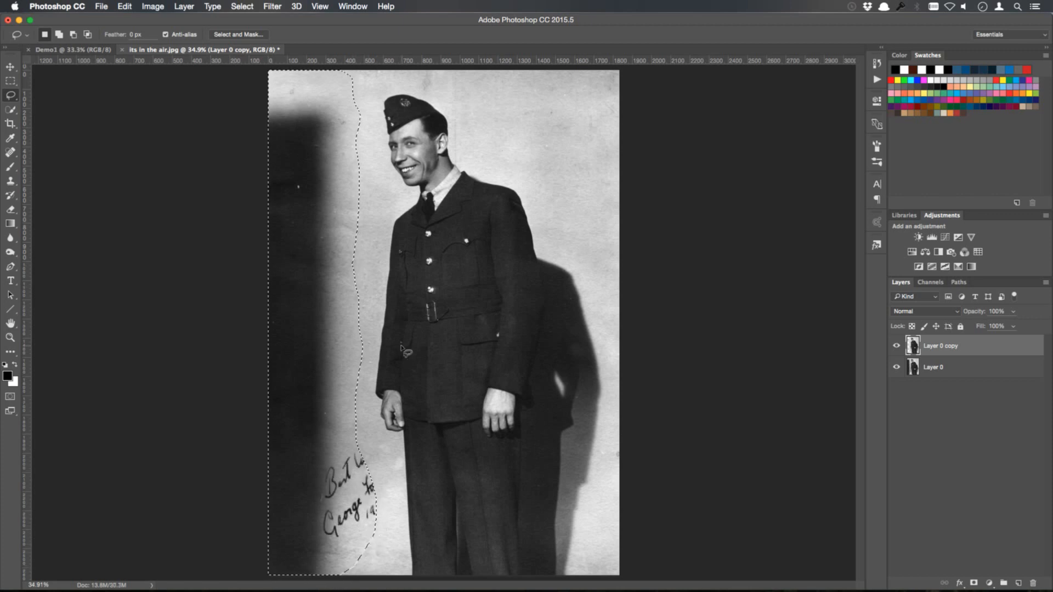
pyautogui.press('super+d')
# - Hide the original Layer 0 so only Layer 0 copy is displayed, and make Layer 0 copy the active layer
pyautogui.click(897, 346)
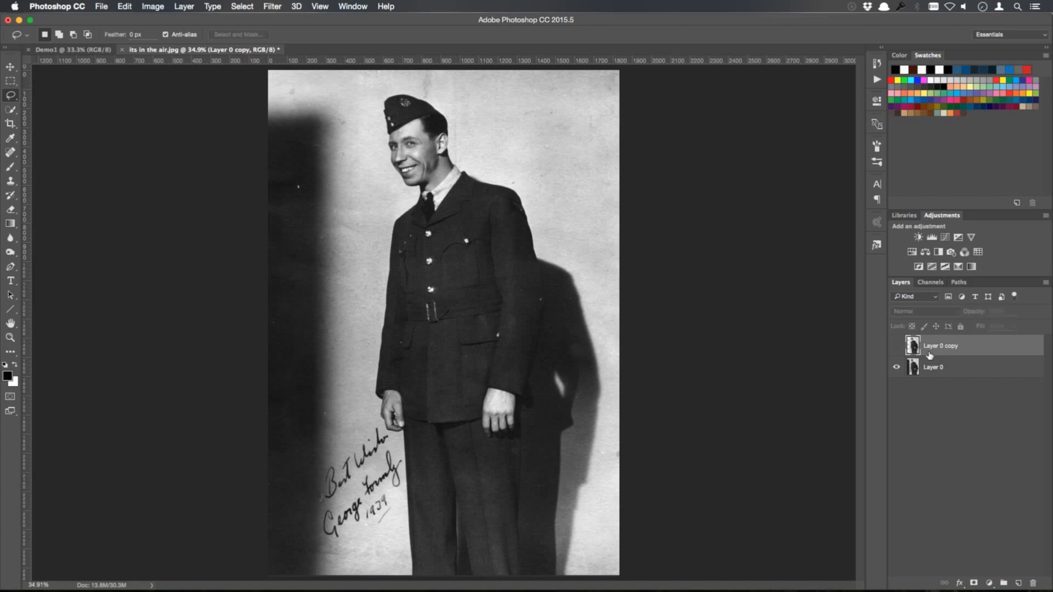
pyautogui.click(898, 368)
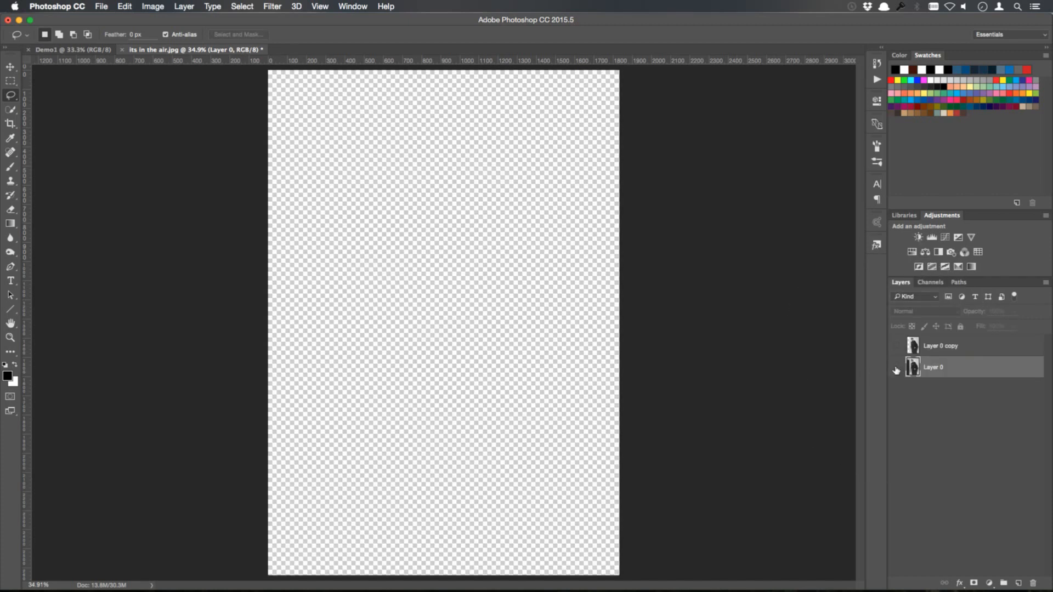
pyautogui.click(897, 346)
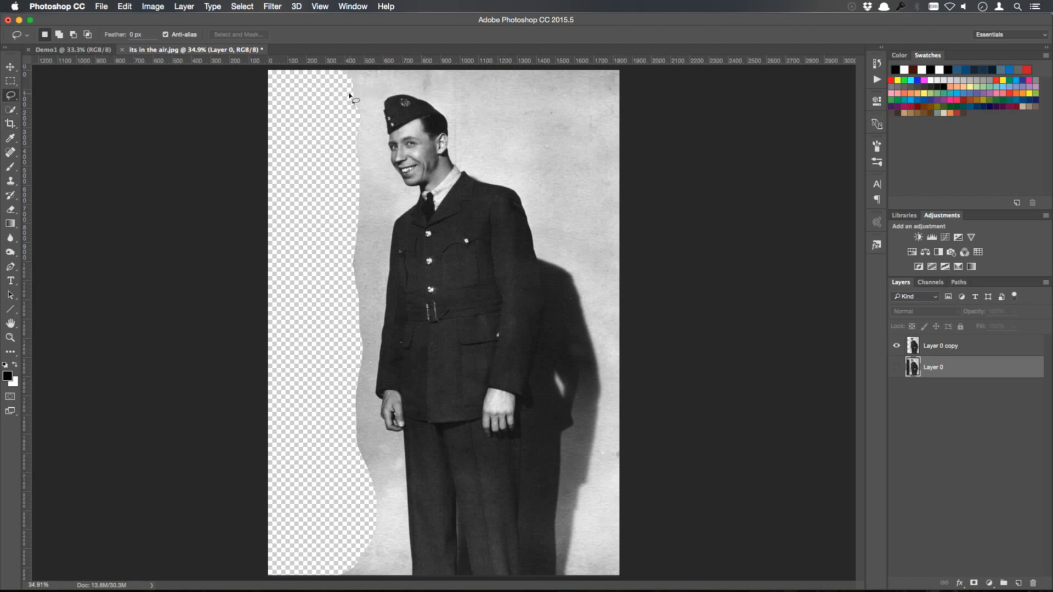
pyautogui.moveTo(333, 305)
pyautogui.mouseDown()
pyautogui.moveTo(392, 199)
pyautogui.moveTo(378, 156)
pyautogui.moveTo(382, 94)
pyautogui.moveTo(455, 106)
pyautogui.moveTo(474, 151)
pyautogui.moveTo(529, 189)
pyautogui.moveTo(552, 253)
pyautogui.moveTo(557, 310)
pyautogui.moveTo(538, 521)
pyautogui.moveTo(546, 584)
pyautogui.moveTo(565, 585)
pyautogui.moveTo(665, 306)
pyautogui.moveTo(634, 69)
pyautogui.moveTo(563, 51)
pyautogui.moveTo(420, 43)
pyautogui.moveTo(332, 64)
pyautogui.moveTo(305, 131)
pyautogui.moveTo(319, 309)
pyautogui.mouseUp()
pyautogui.click(845, 385)
pyautogui.click(973, 352)
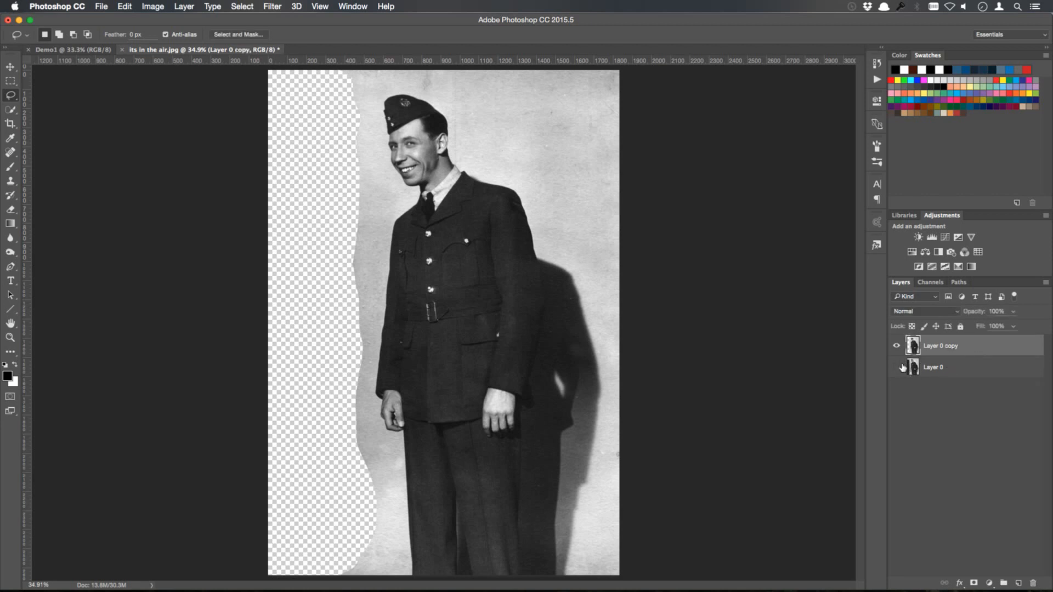
# - Compare the untouched Layer 0 with the cut Layer 0 copy by switching which of them is visible
pyautogui.click(898, 347)
pyautogui.click(896, 368)
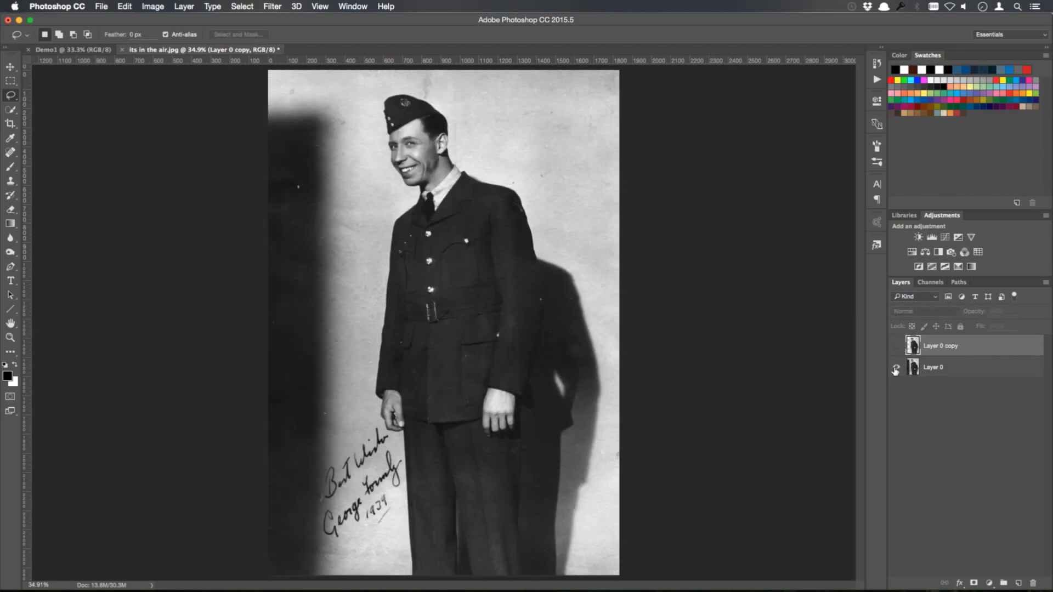
pyautogui.click(896, 347)
pyautogui.click(896, 368)
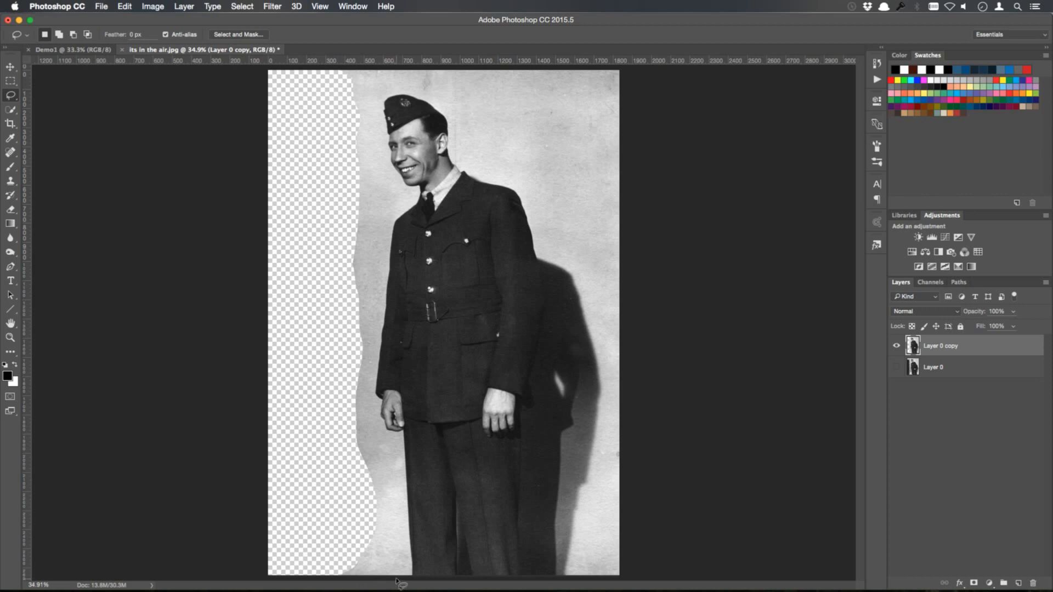
# - Lasso the backdrop around the man loosely along his outline, delete it from Layer 0 copy and clear the selection
pyautogui.moveTo(396, 579)
pyautogui.mouseDown()
pyautogui.moveTo(395, 470)
pyautogui.moveTo(366, 399)
pyautogui.moveTo(378, 226)
pyautogui.moveTo(399, 198)
pyautogui.moveTo(377, 104)
pyautogui.moveTo(520, 181)
pyautogui.mouseUp()
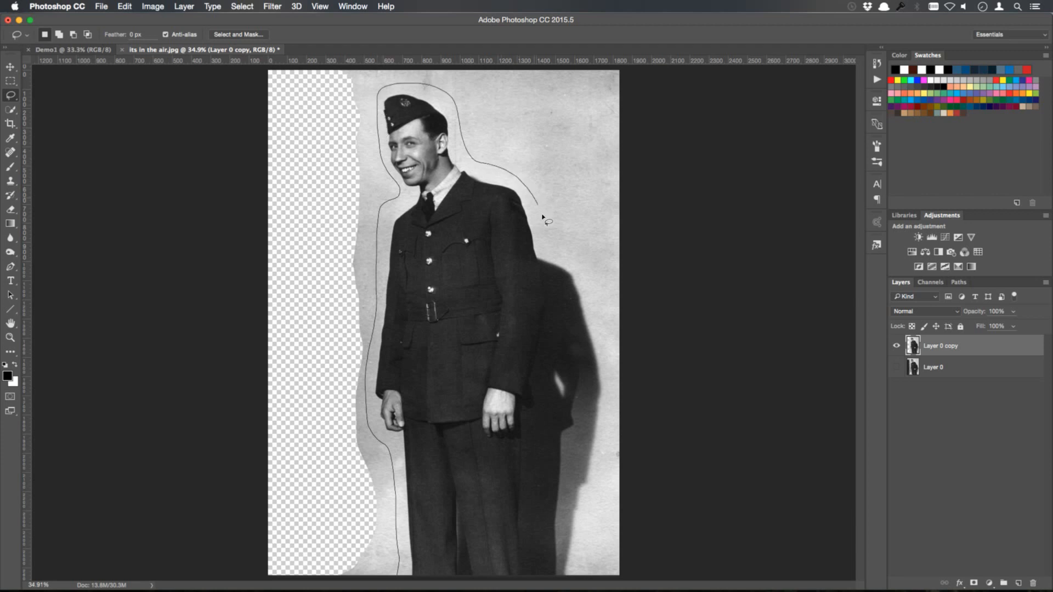
pyautogui.moveTo(543, 220)
pyautogui.mouseDown()
pyautogui.moveTo(560, 313)
pyautogui.moveTo(536, 524)
pyautogui.moveTo(549, 577)
pyautogui.mouseUp()
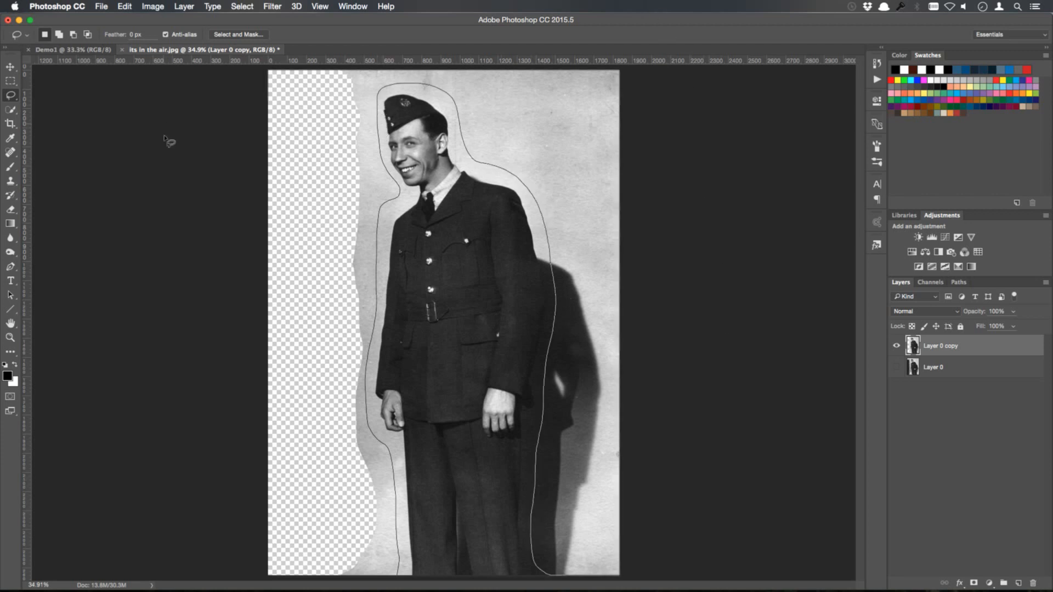
pyautogui.moveTo(169, 142)
pyautogui.mouseDown()
pyautogui.moveTo(287, 494)
pyautogui.moveTo(255, 574)
pyautogui.mouseUp()
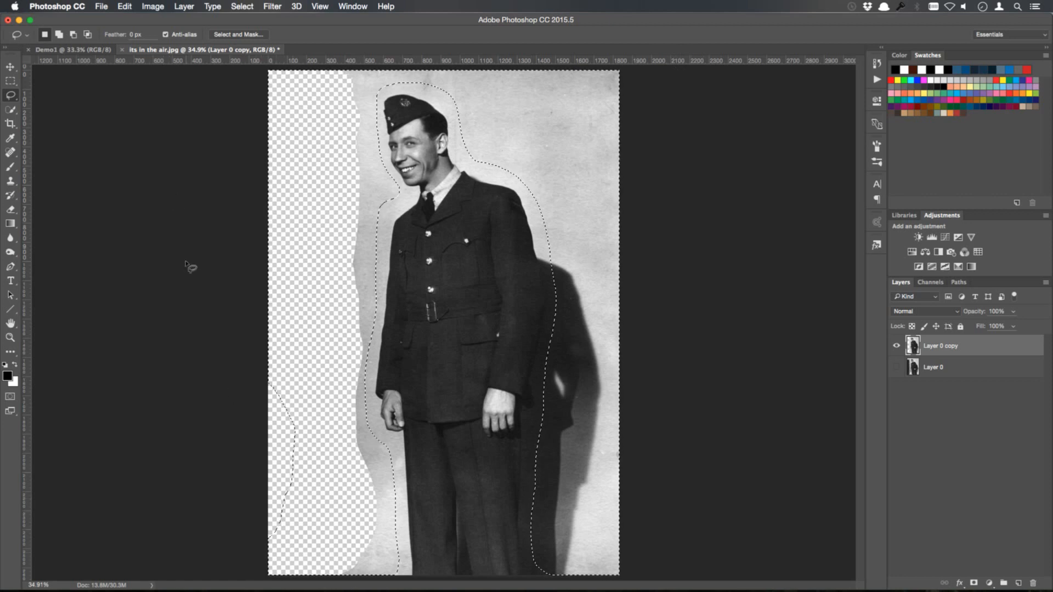
pyautogui.press('Delete')
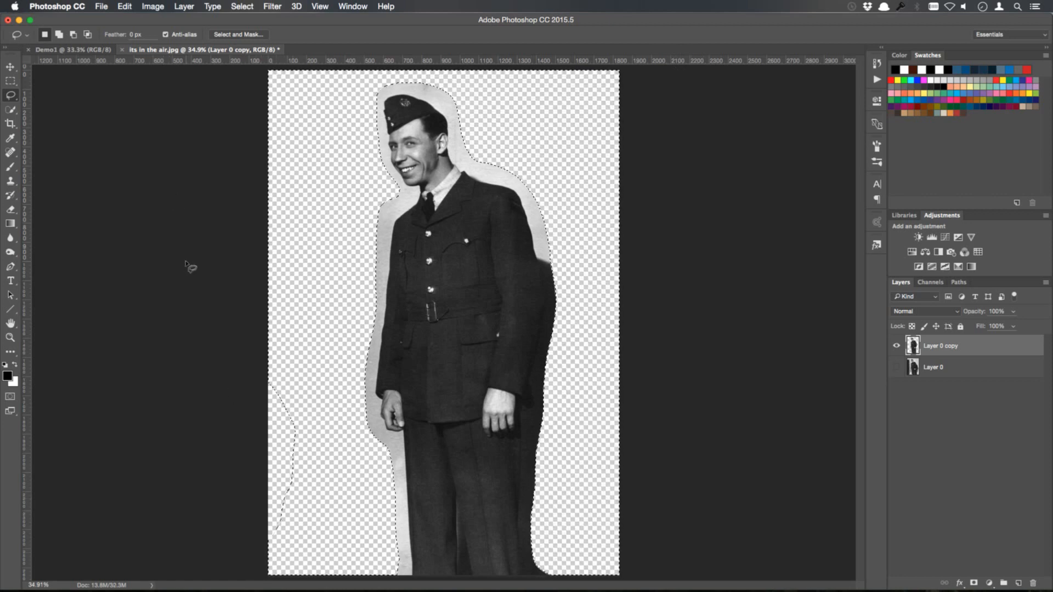
pyautogui.press('super+d')
# - Trim the image based on transparent pixels, cutting away the top, bottom, left and right sides
pyautogui.click(156, 7)
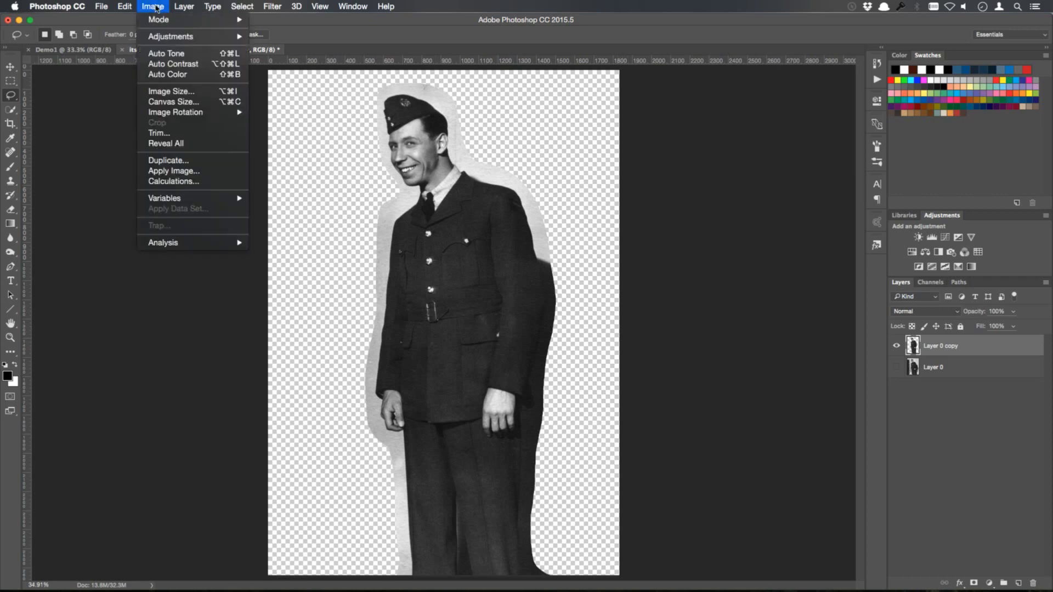
pyautogui.click(183, 134)
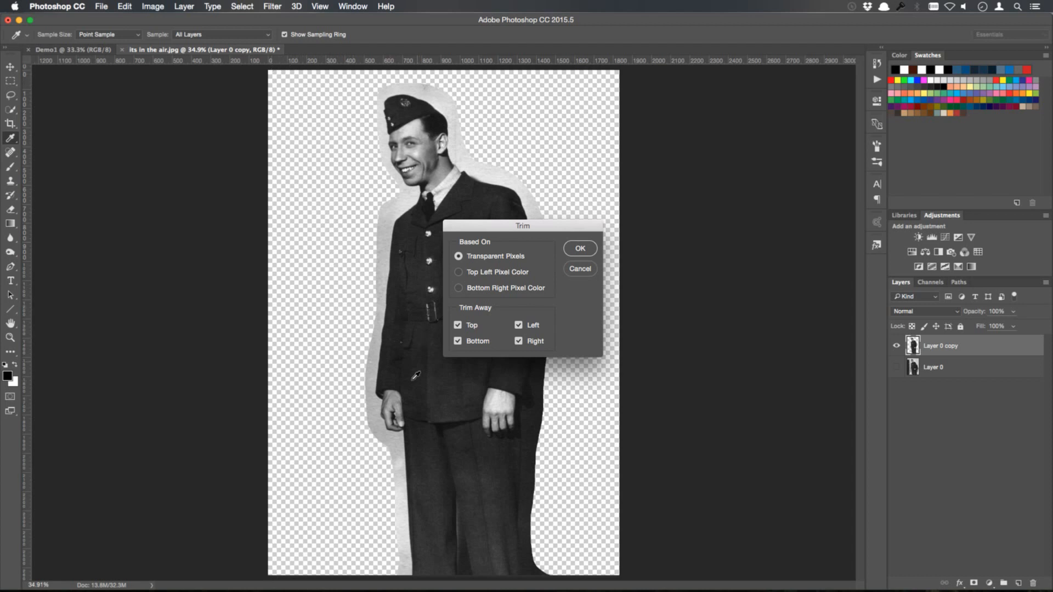
pyautogui.click(580, 249)
pyautogui.press('l')
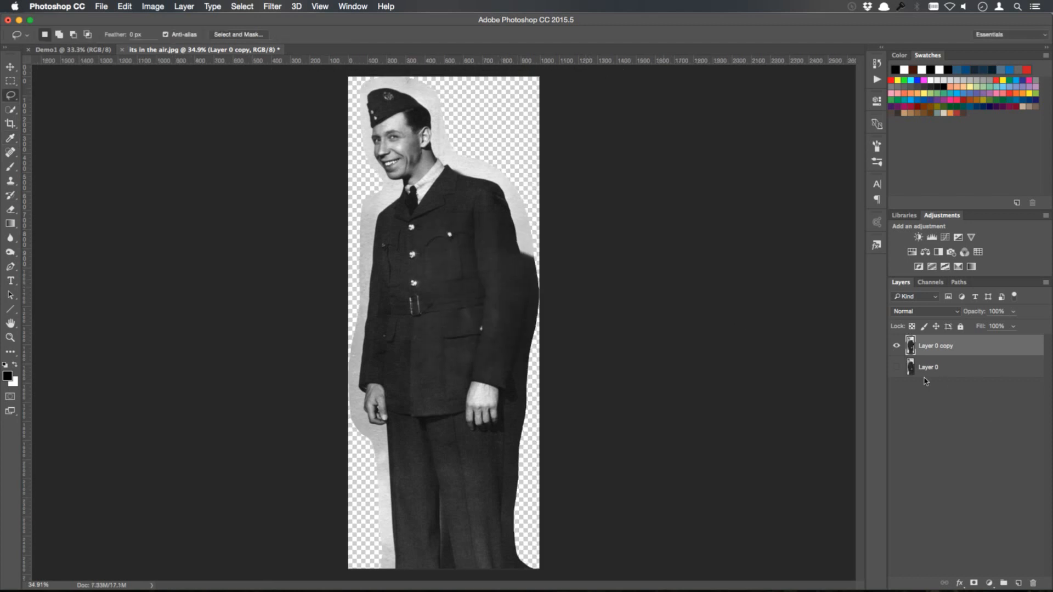
# - Check how the trim affects the original Layer 0 by showing it and toggling the visibility of Layer 0 copy
pyautogui.click(896, 368)
pyautogui.click(897, 346)
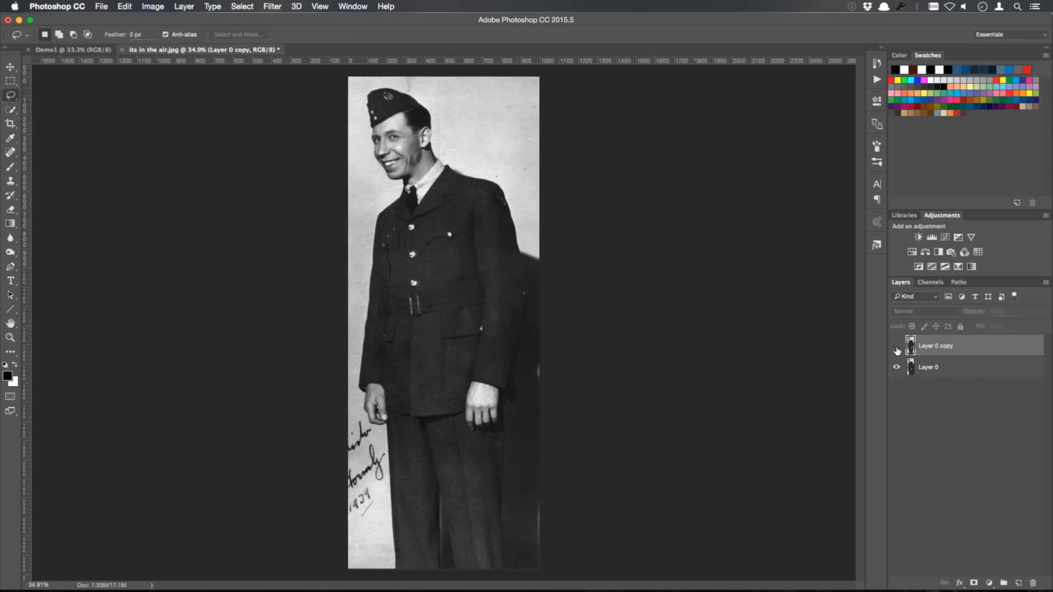
pyautogui.click(897, 346)
pyautogui.click(897, 346)
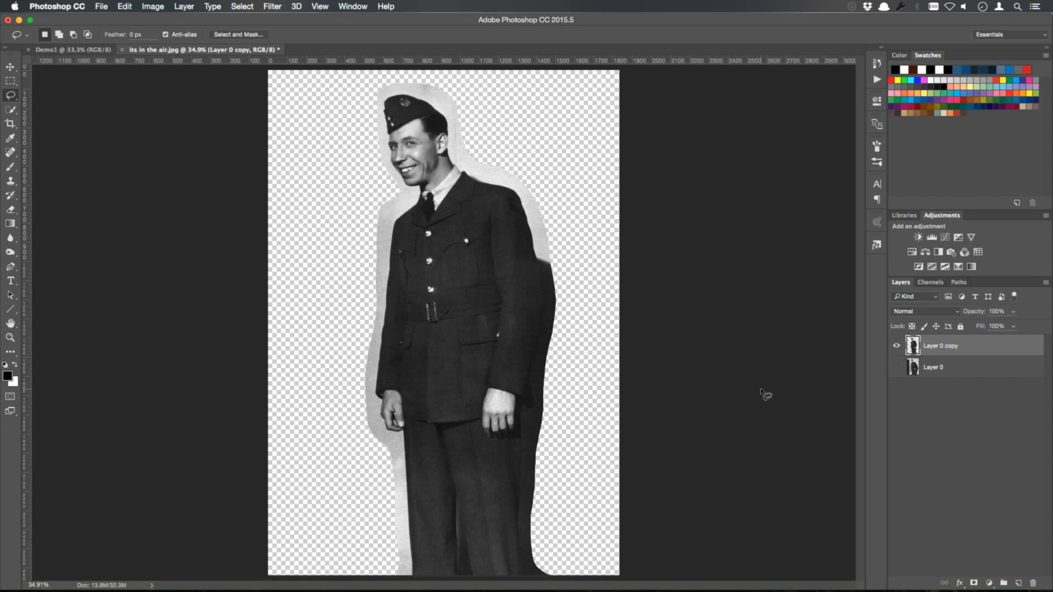
# - Lasso the handwritten inscription beside the man's leg on Layer 0 and copy the selection to a new layer
pyautogui.click(125, 7)
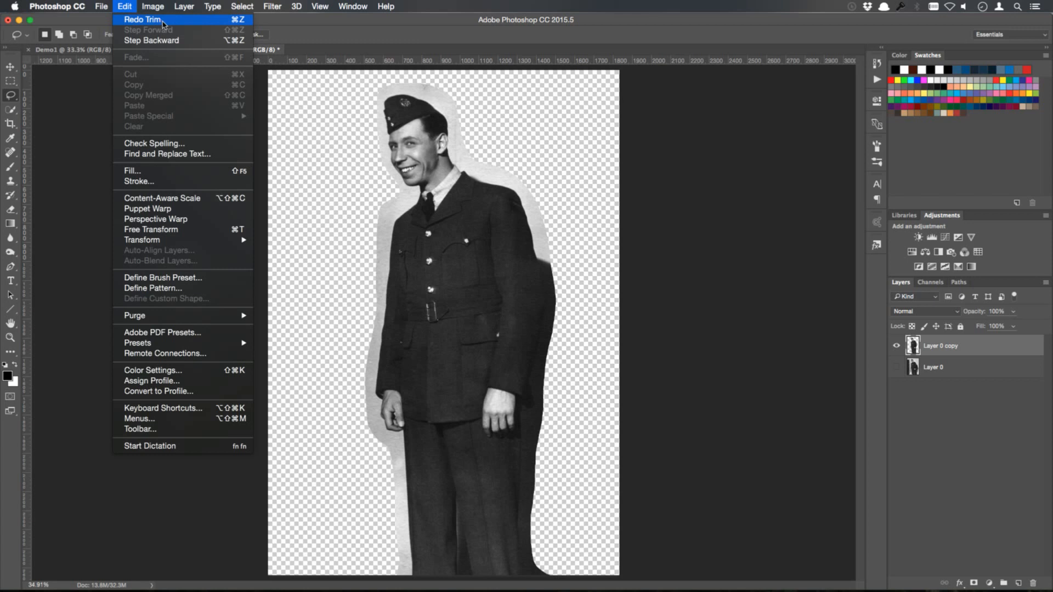
pyautogui.click(169, 42)
pyautogui.moveTo(385, 433)
pyautogui.mouseDown()
pyautogui.moveTo(325, 462)
pyautogui.moveTo(310, 500)
pyautogui.moveTo(408, 510)
pyautogui.moveTo(401, 453)
pyautogui.mouseUp()
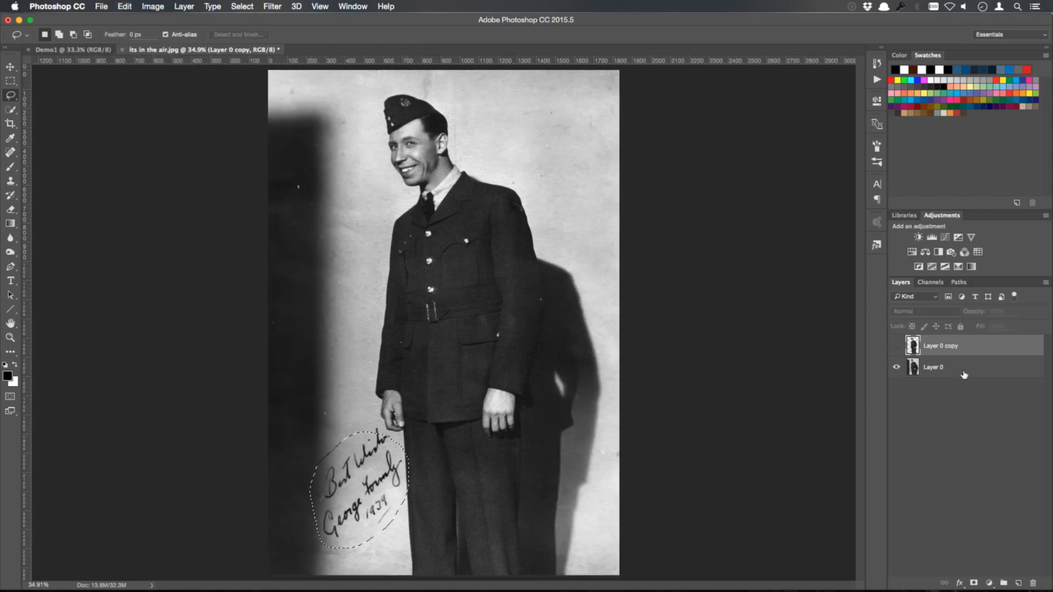
pyautogui.click(946, 368)
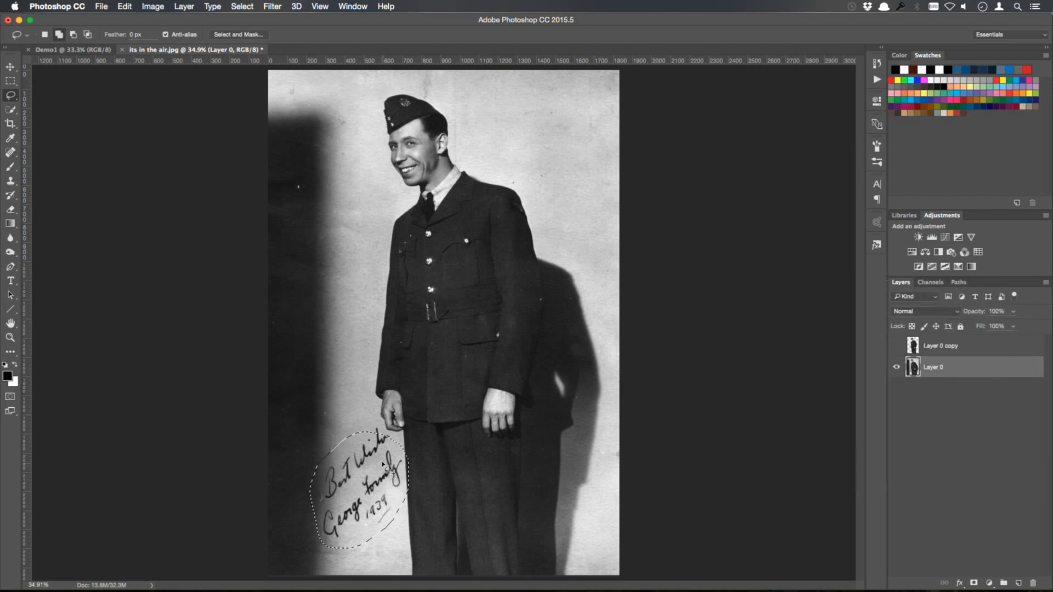
pyautogui.moveTo(389, 451)
pyautogui.mouseDown()
pyautogui.moveTo(403, 429)
pyautogui.moveTo(374, 421)
pyautogui.moveTo(363, 451)
pyautogui.mouseUp()
pyautogui.press('super+j')
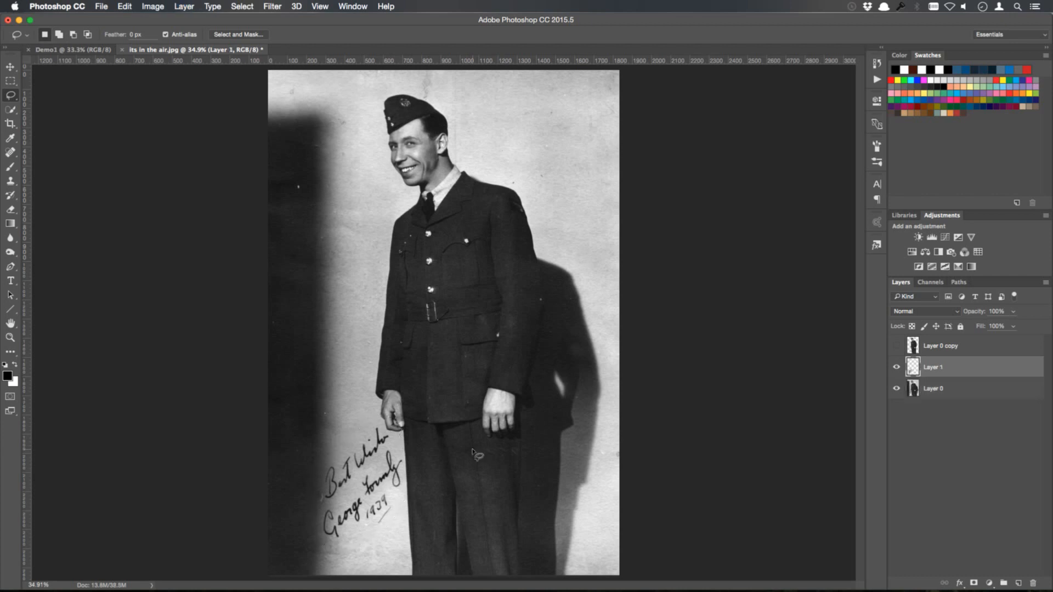
# - Hide Layer 0, place Layer 0 copy beneath Layer 1 and show it
pyautogui.click(897, 389)
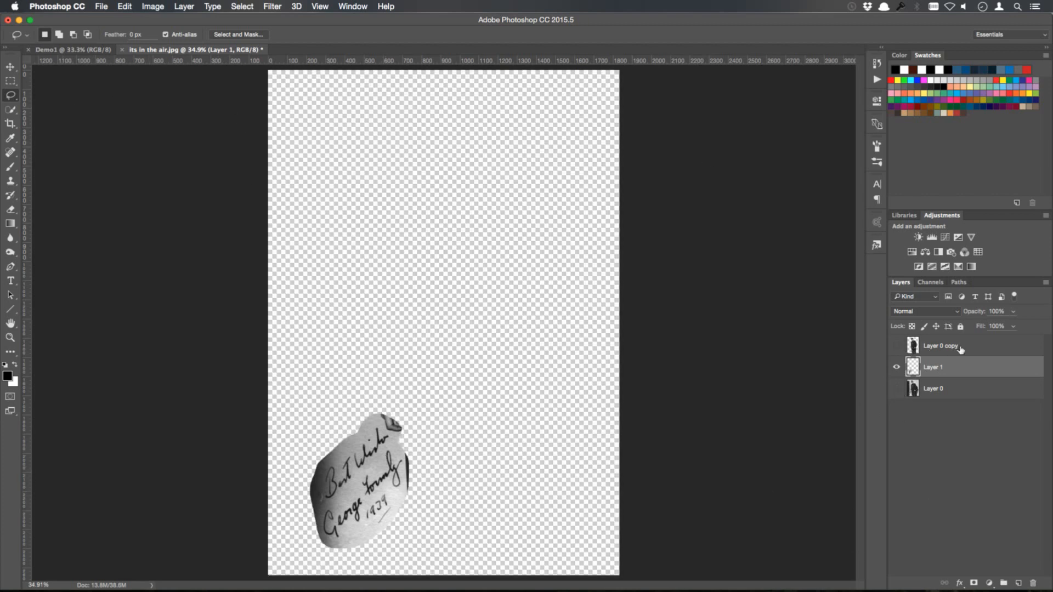
pyautogui.moveTo(961, 349); pyautogui.dragTo(973, 383)
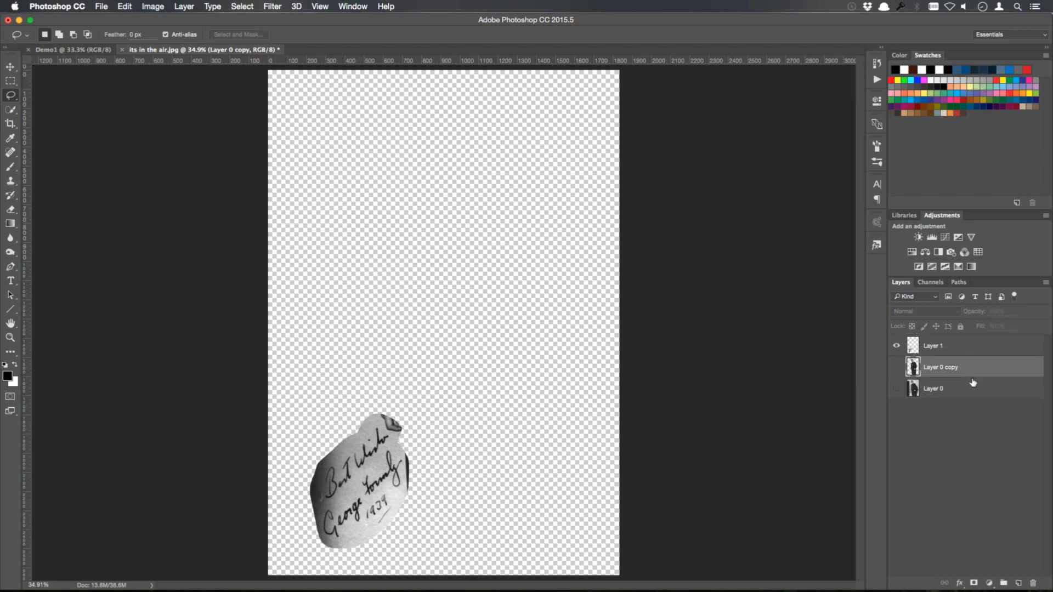
pyautogui.click(897, 368)
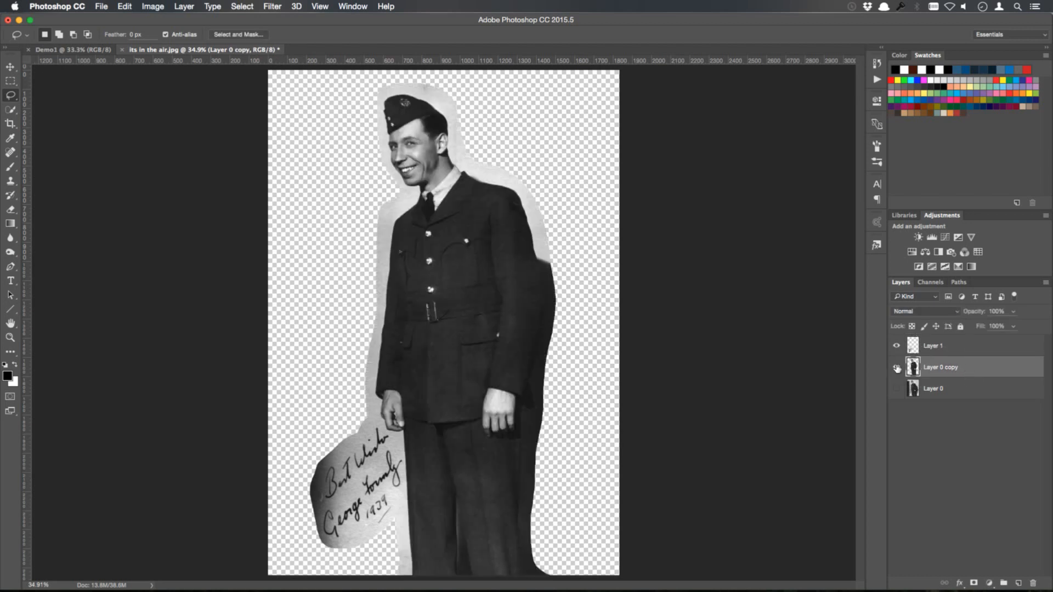
# - Move the inscription on Layer 1 onto the front of the man's jacket
pyautogui.click(10, 66)
pyautogui.click(961, 348)
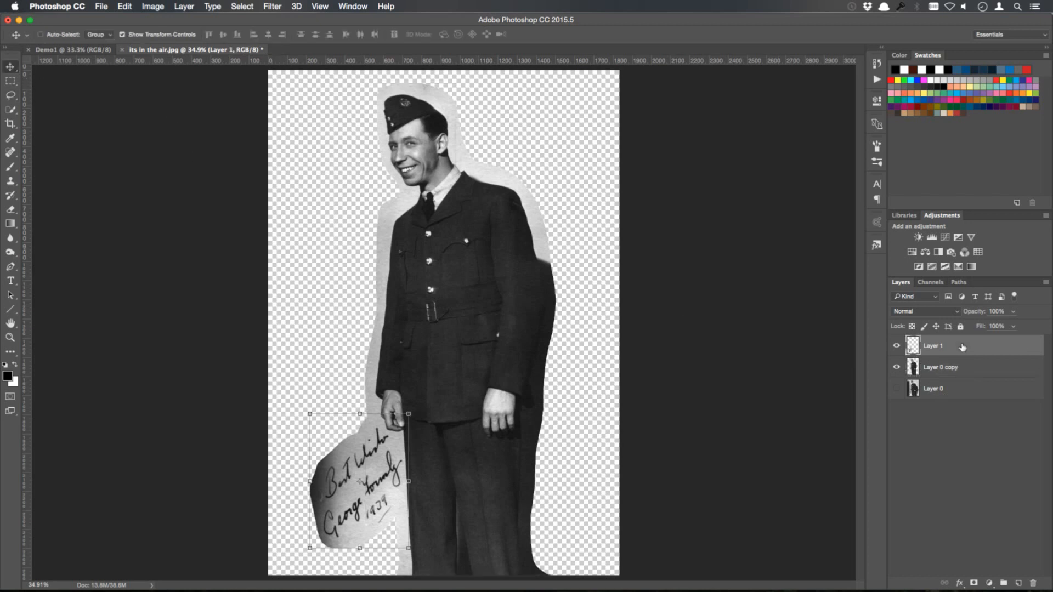
pyautogui.moveTo(395, 468); pyautogui.dragTo(503, 312)
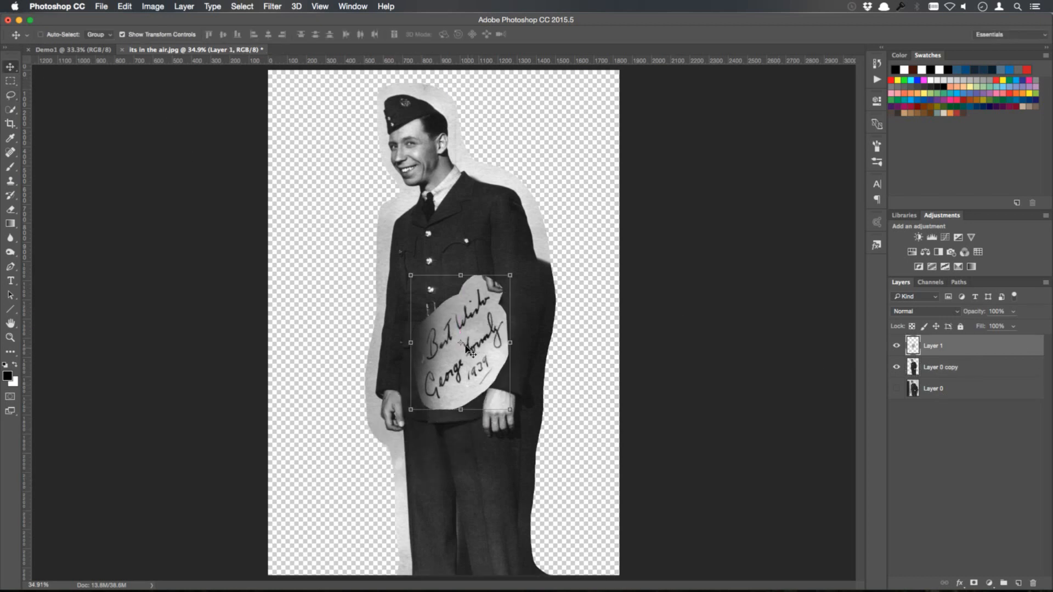
# - Hide Layer 1 beneath Layer 0, and trim Layer 0 copy's transparent pixels away from all four sides of the image
pyautogui.click(897, 346)
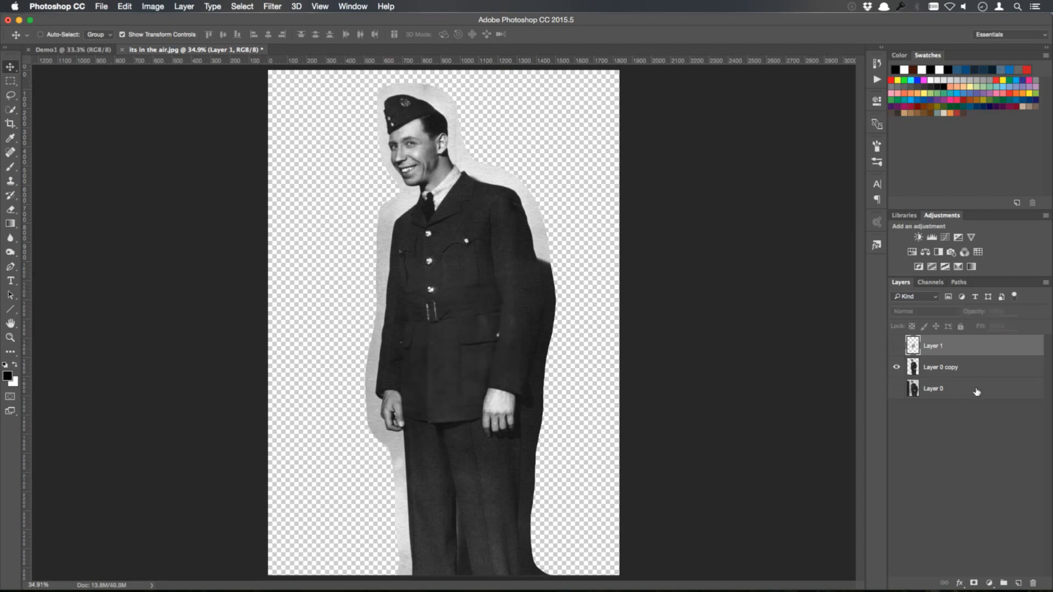
pyautogui.moveTo(987, 349); pyautogui.dragTo(998, 433)
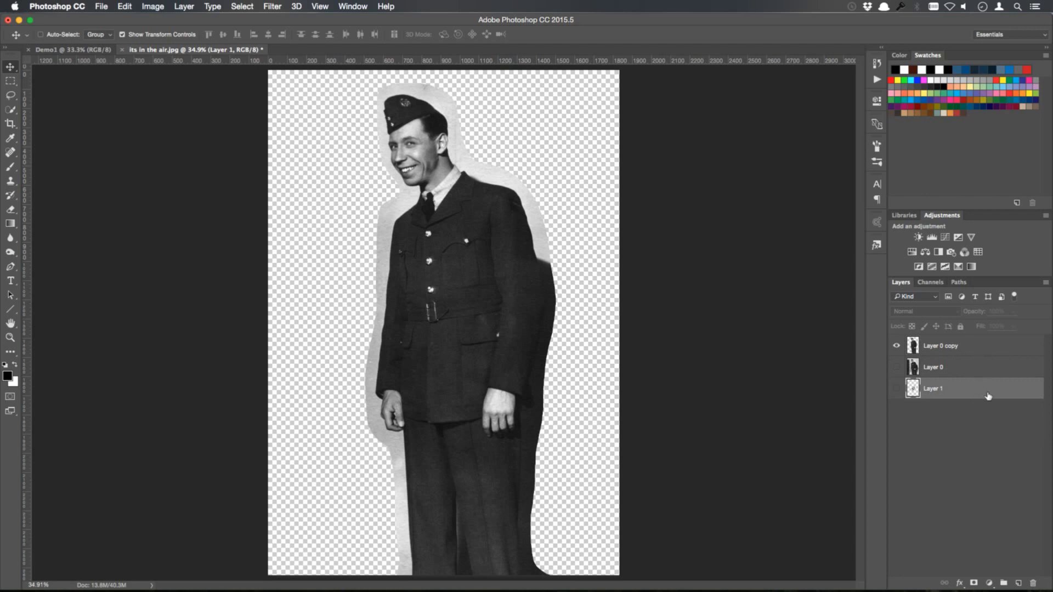
pyautogui.click(984, 349)
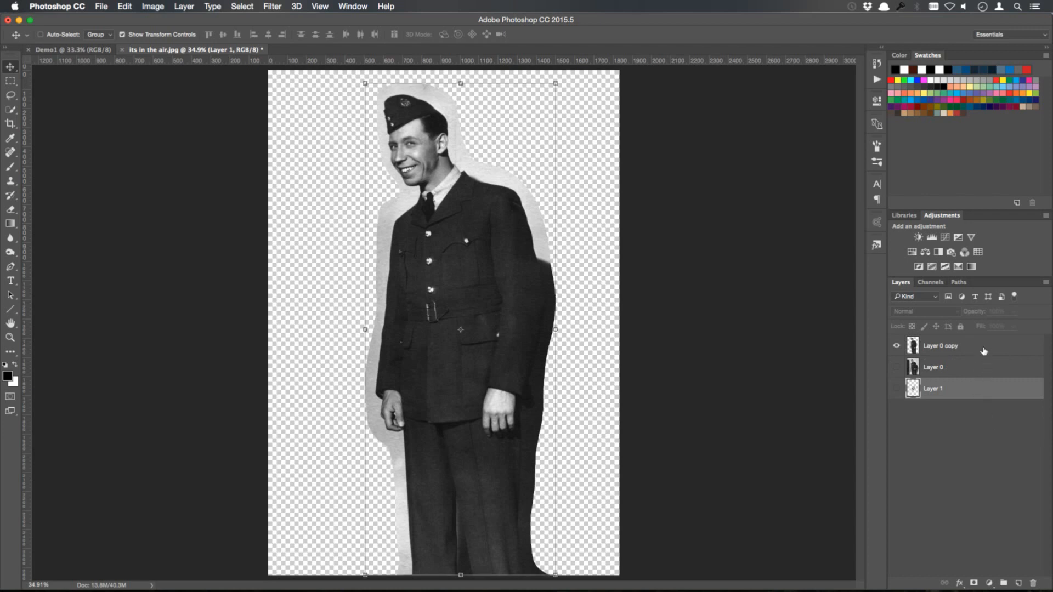
pyautogui.click(149, 6)
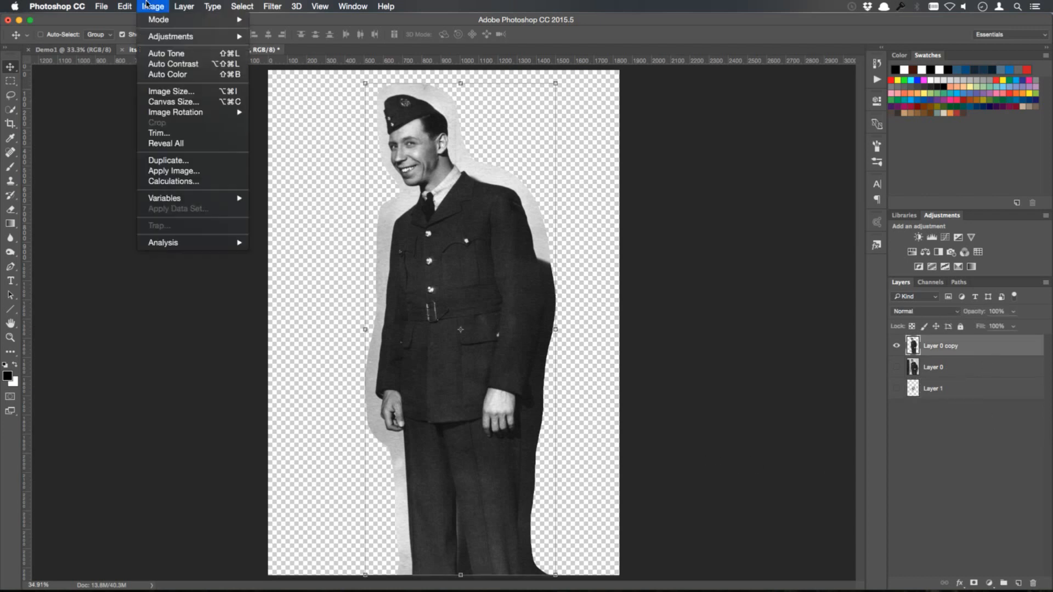
pyautogui.click(179, 133)
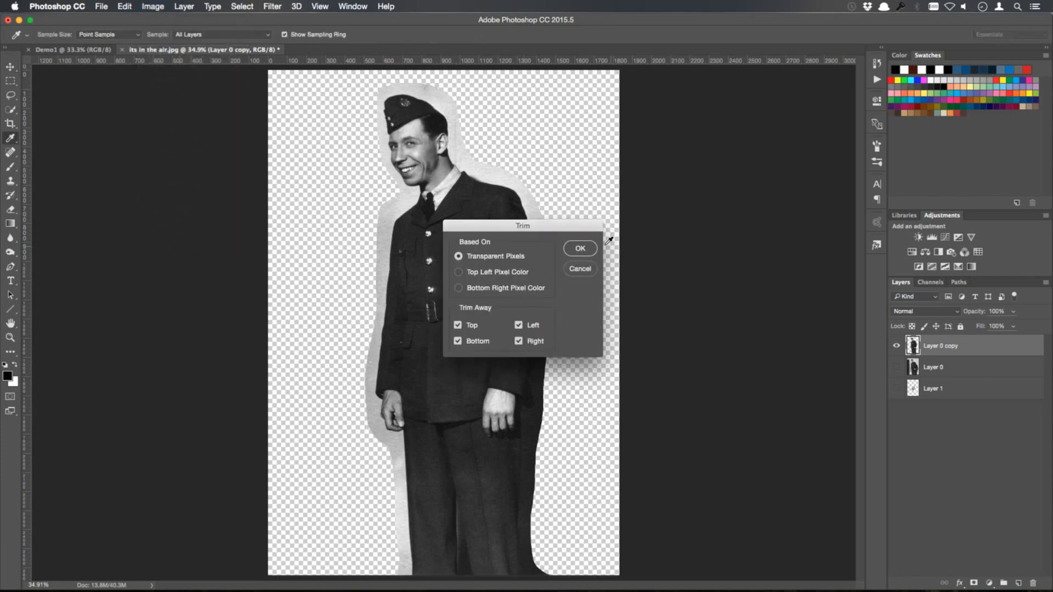
pyautogui.click(582, 250)
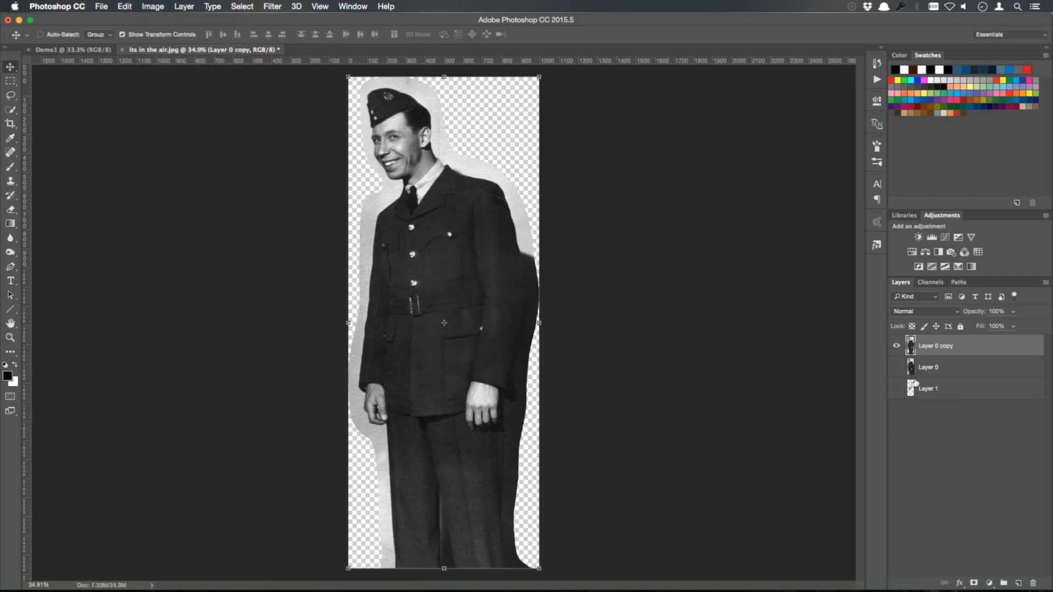
# - Check how the trim affects Layer 0 and Layer 1 by toggling the visibility of the layers
pyautogui.click(897, 368)
pyautogui.click(896, 369)
pyautogui.click(896, 368)
pyautogui.click(896, 368)
pyautogui.click(896, 390)
pyautogui.click(897, 346)
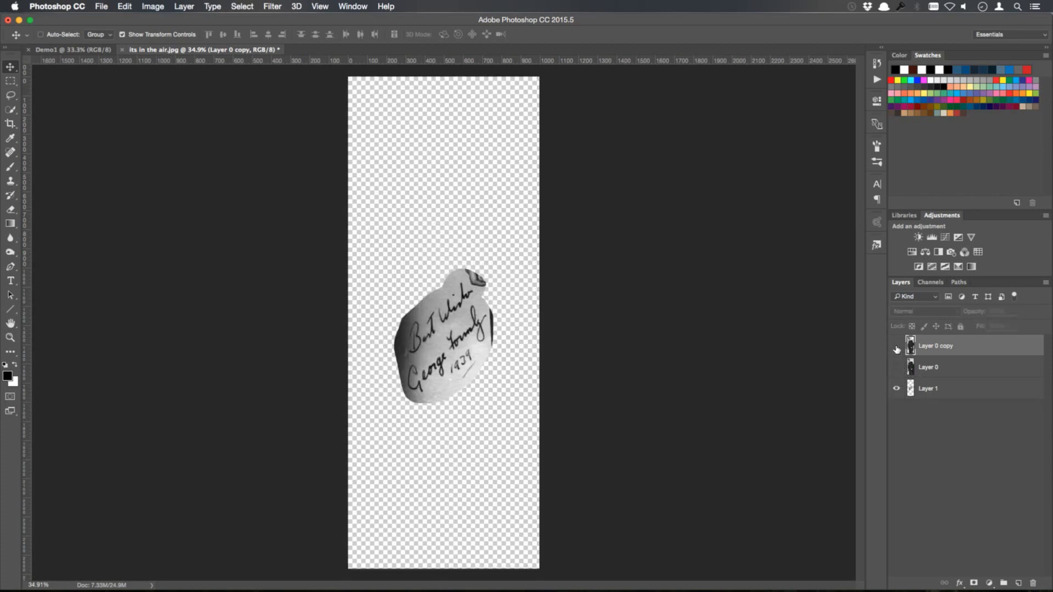
pyautogui.click(897, 346)
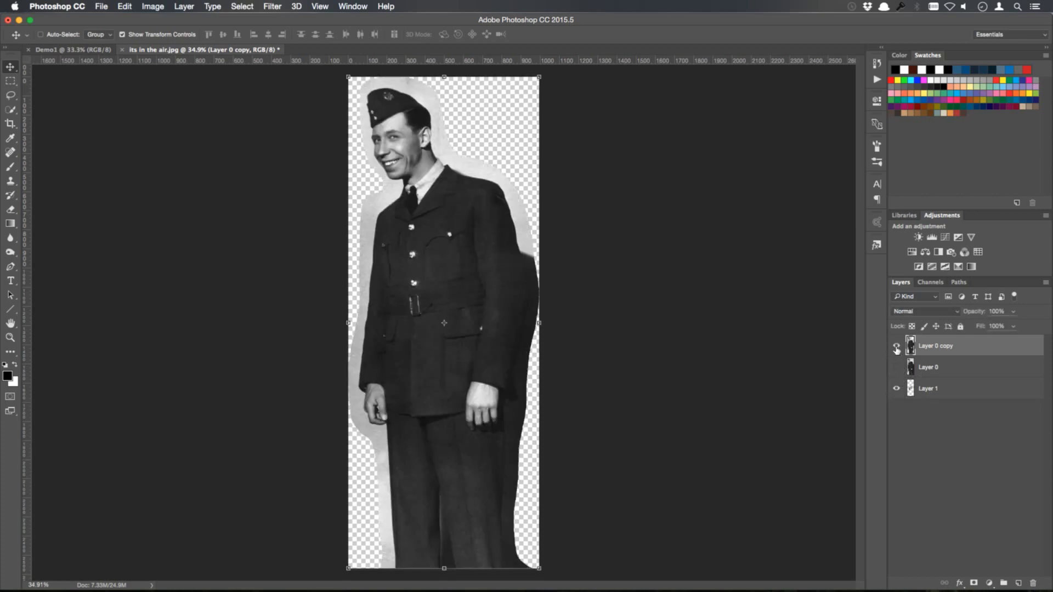
pyautogui.click(896, 389)
# - Duplicate Layer 0 copy as a layer named Selection and hide the source layer
pyautogui.moveTo(1011, 350); pyautogui.dragTo(1021, 582)
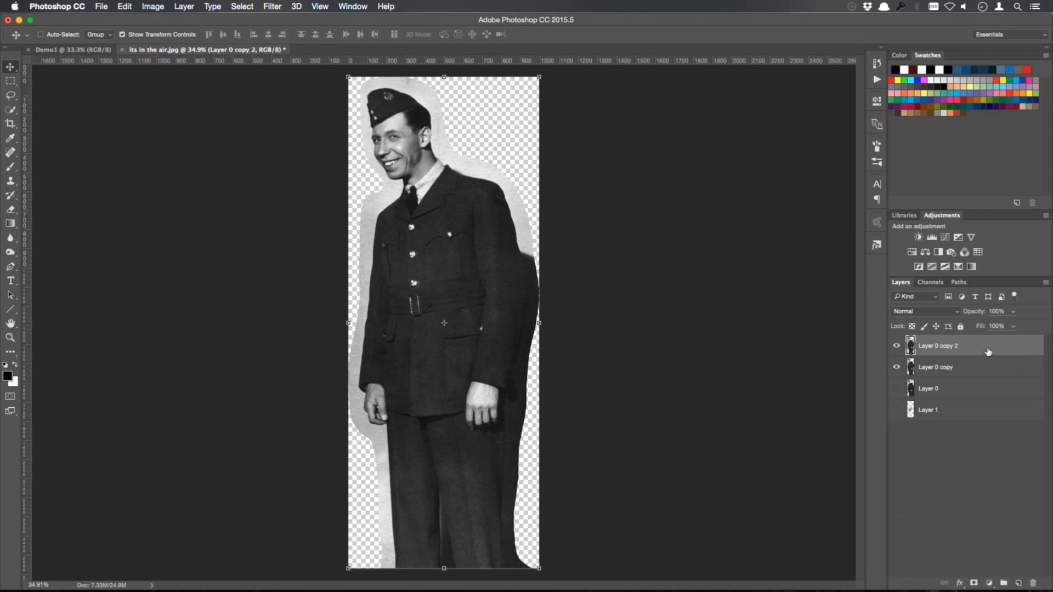
pyautogui.doubleClick(943, 347)
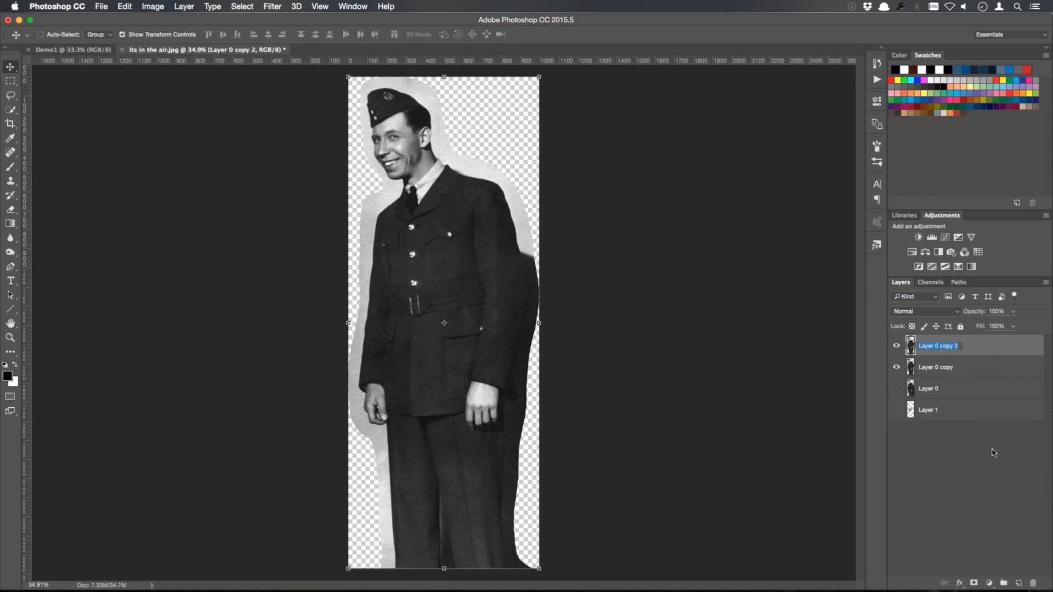
pyautogui.write('Seletion')
pyautogui.write('c')
pyautogui.press('Return')
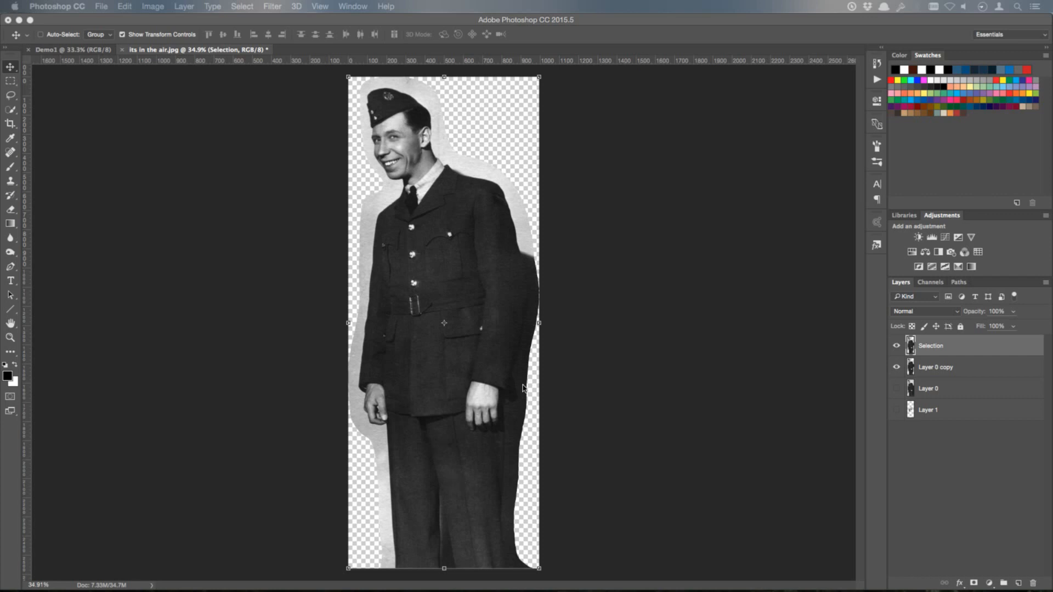
pyautogui.click(897, 367)
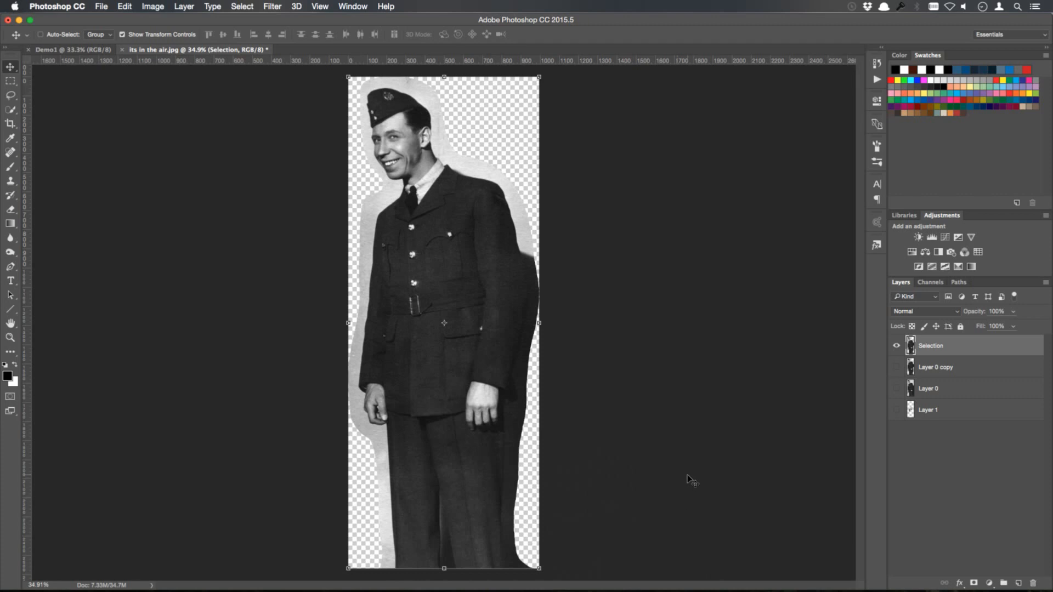
# - Add a Levels adjustment layer above Selection and clip it to that layer
pyautogui.click(990, 584)
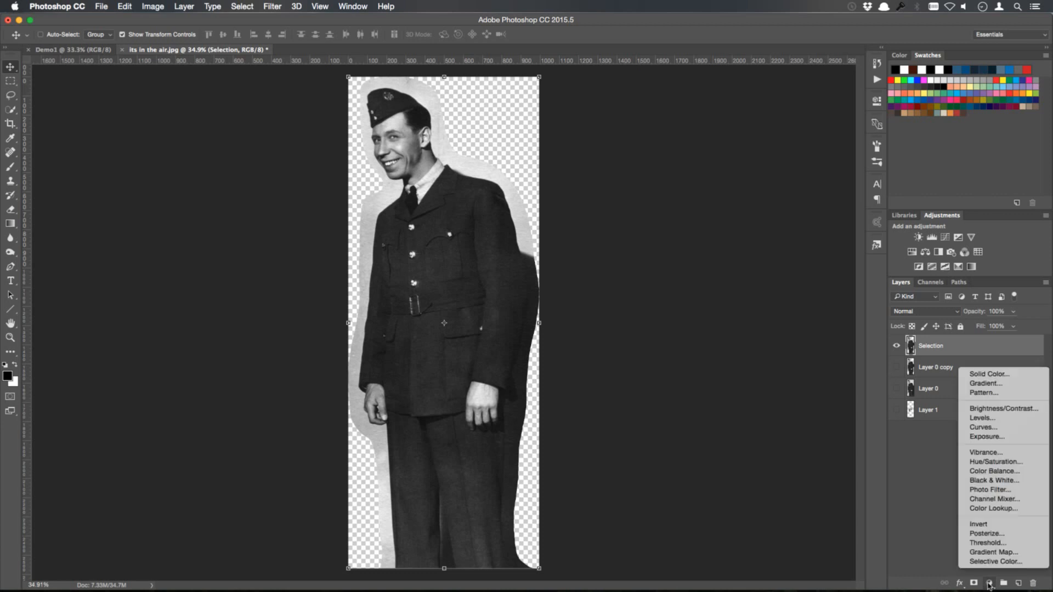
pyautogui.click(1008, 422)
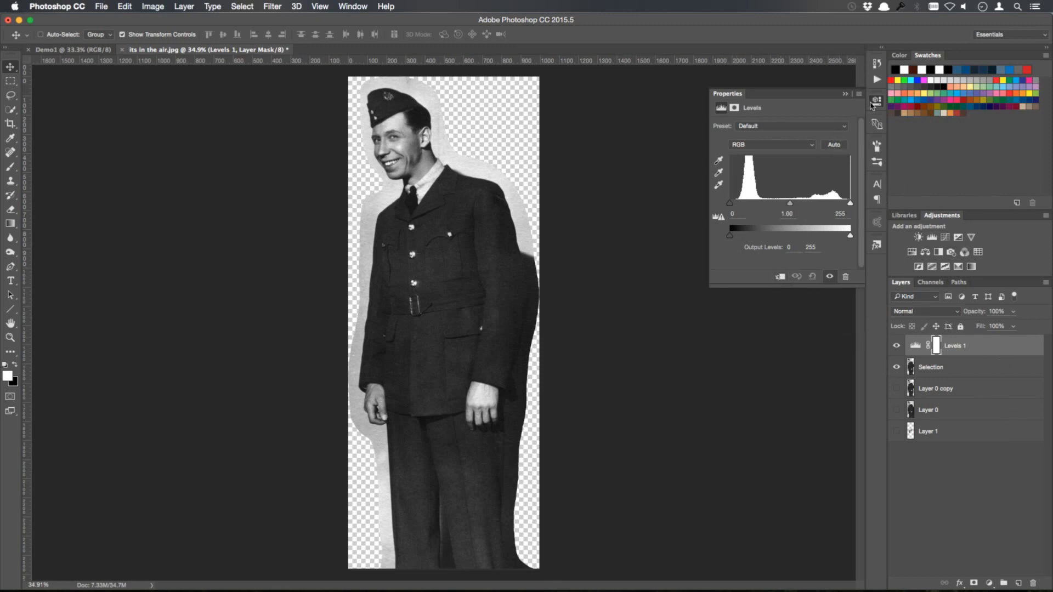
pyautogui.click(846, 95)
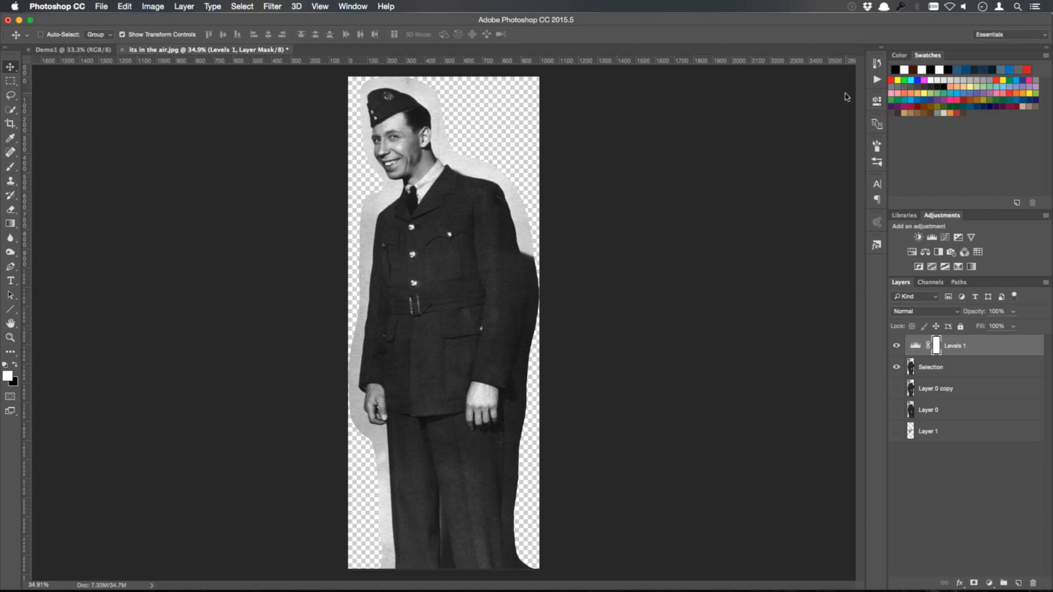
pyautogui.keyDown('alt'); pyautogui.click(923, 354); pyautogui.keyUp('alt')
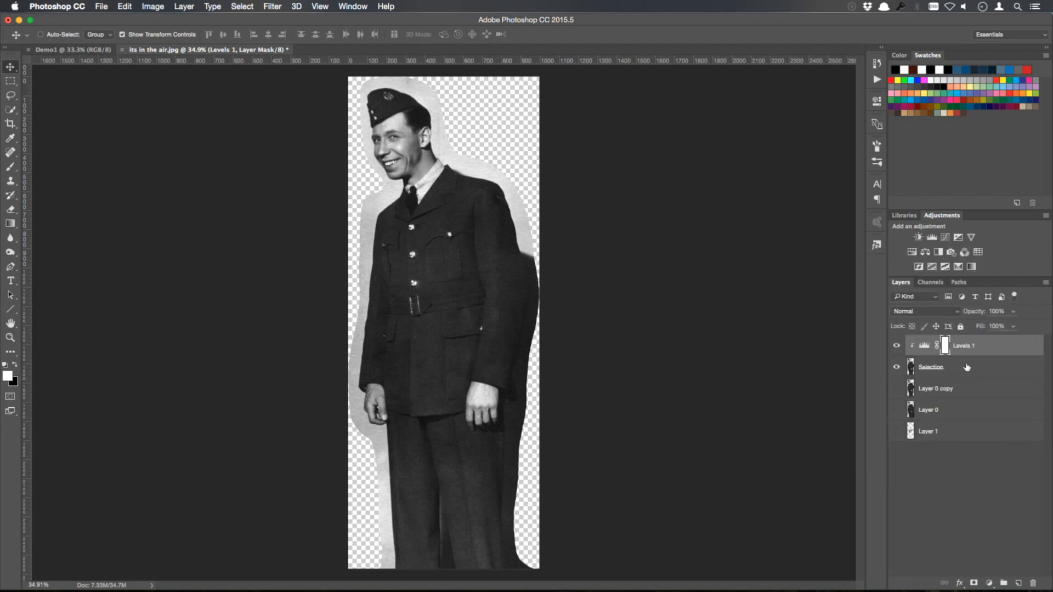
# - Lower the Levels white input to 201 and raise the midtones to 1.13
pyautogui.doubleClick(925, 346)
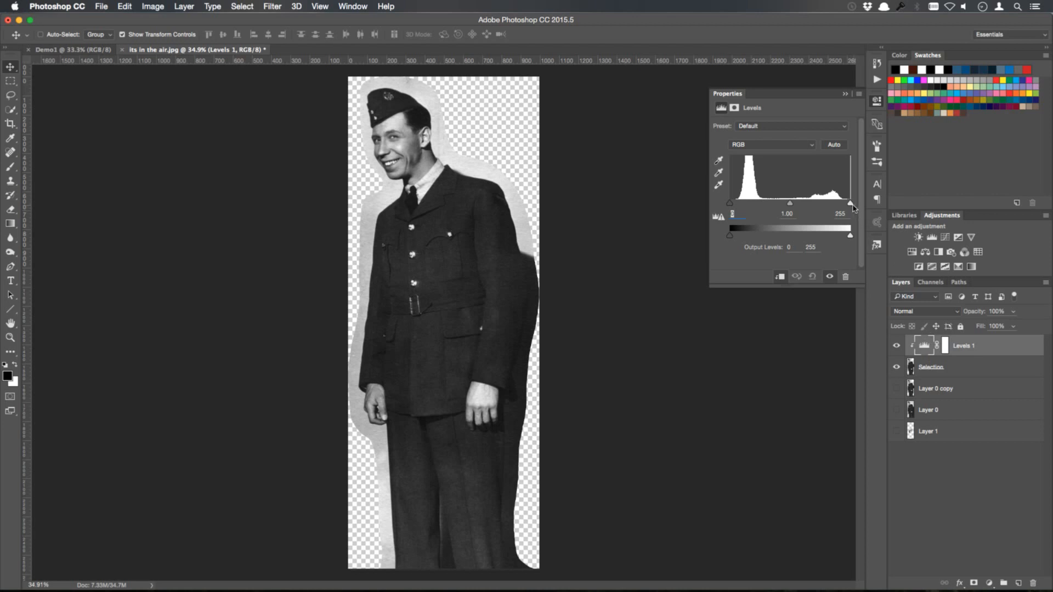
pyautogui.moveTo(852, 206); pyautogui.dragTo(826, 211)
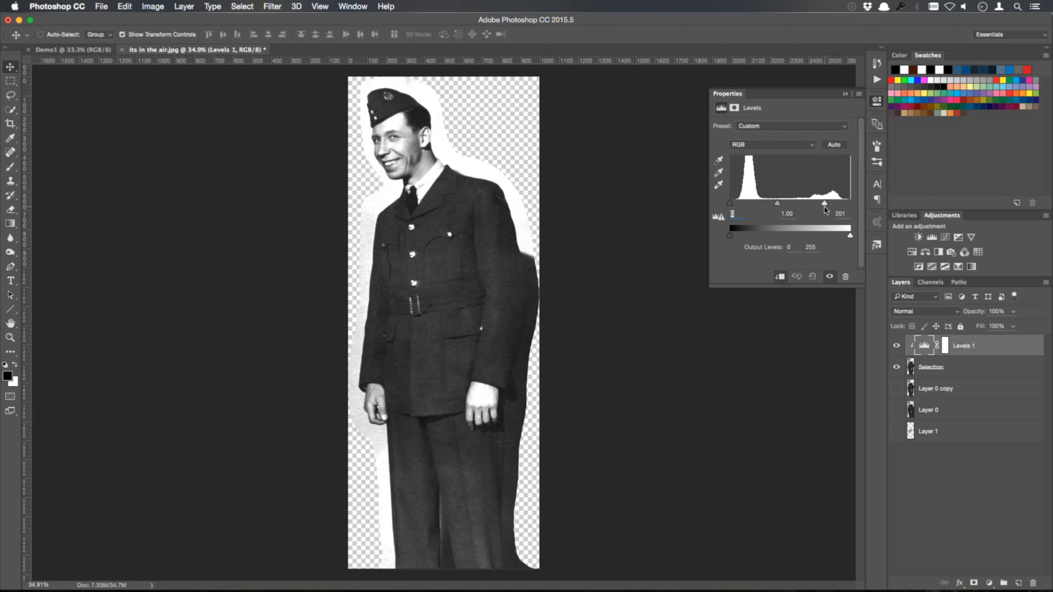
pyautogui.moveTo(730, 204); pyautogui.dragTo(773, 207)
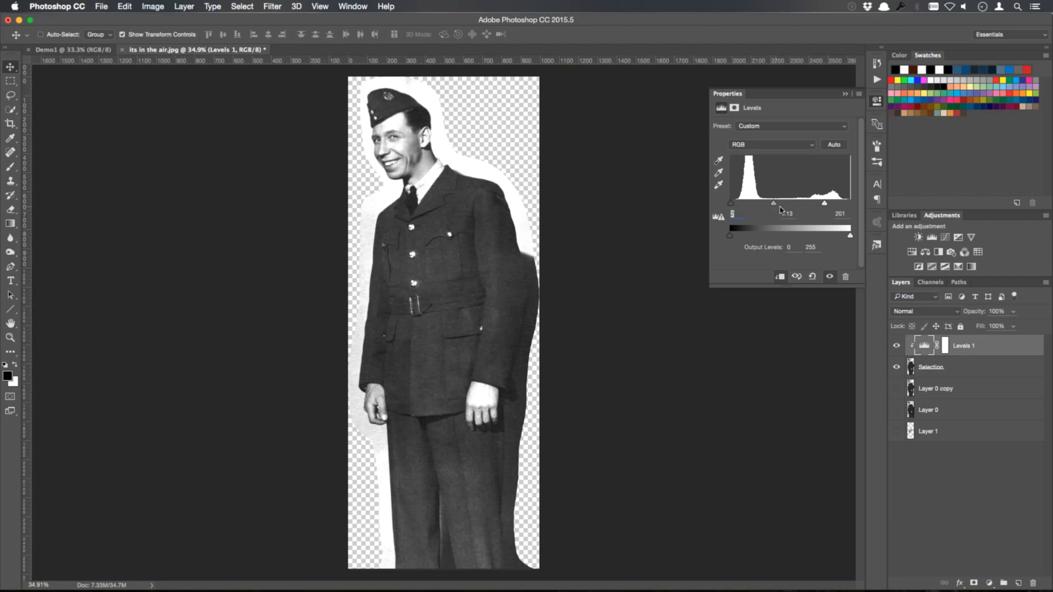
pyautogui.click(845, 95)
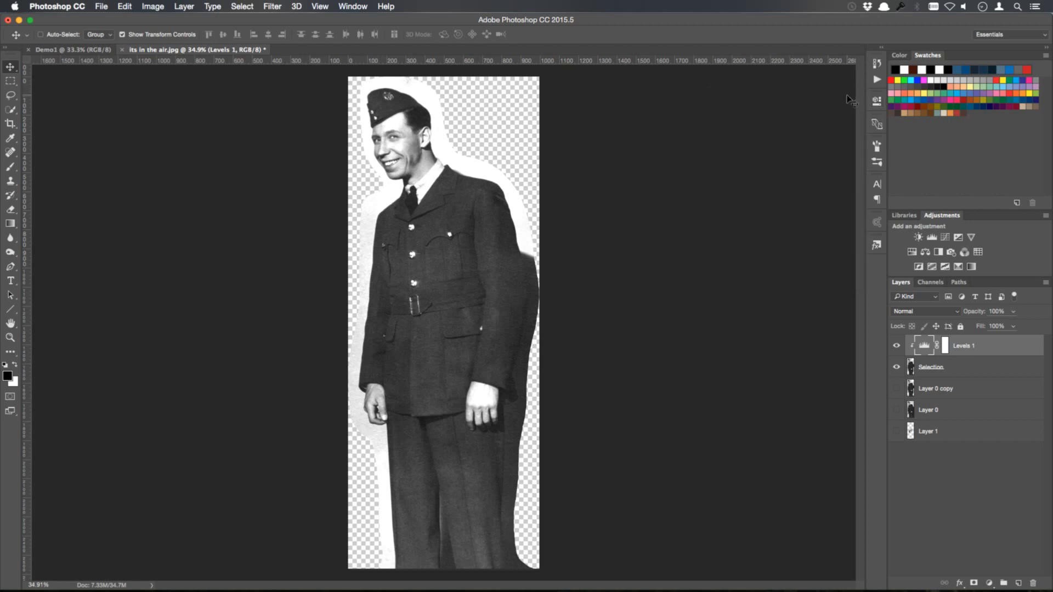
# - Merge the Levels adjustment down into the Selection layer and compare the result by toggling that layer's visibility
pyautogui.rightClick(1006, 345)
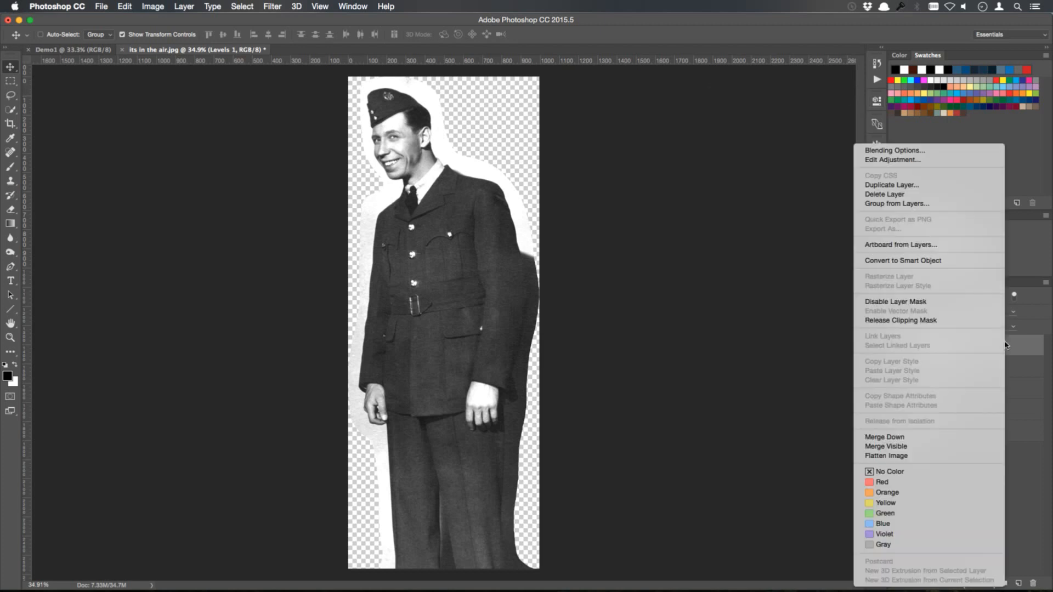
pyautogui.click(911, 441)
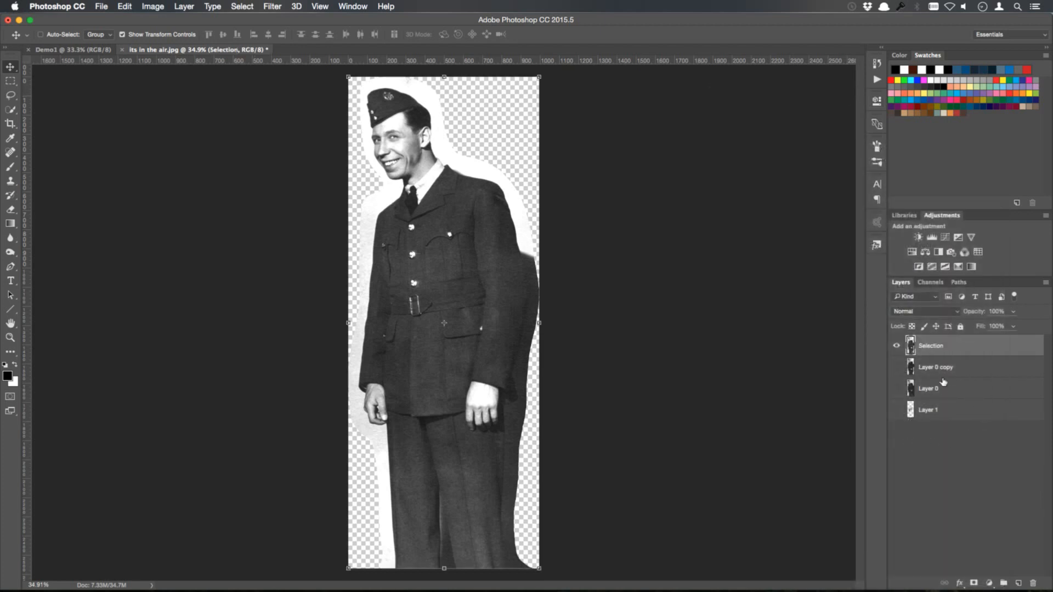
pyautogui.click(897, 347)
pyautogui.click(897, 346)
pyautogui.click(897, 347)
pyautogui.click(897, 347)
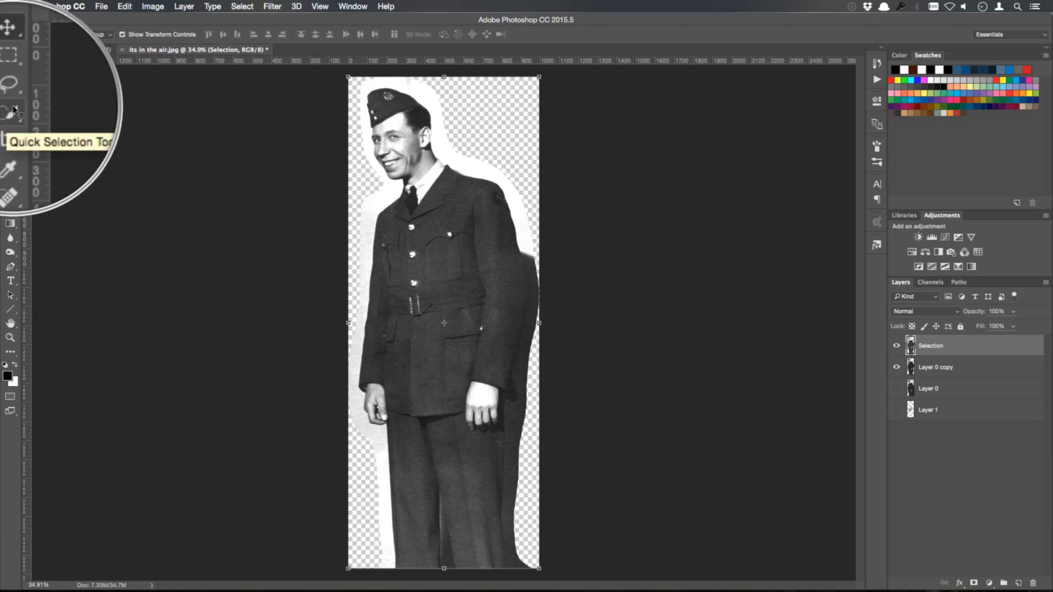
# - Select the man from his trousers up to his face using the Quick Selection tool with a brush size of 70
pyautogui.moveTo(11, 112)
pyautogui.mouseDown()
pyautogui.moveTo(55, 122)
pyautogui.moveTo(11, 112)
pyautogui.mouseUp()
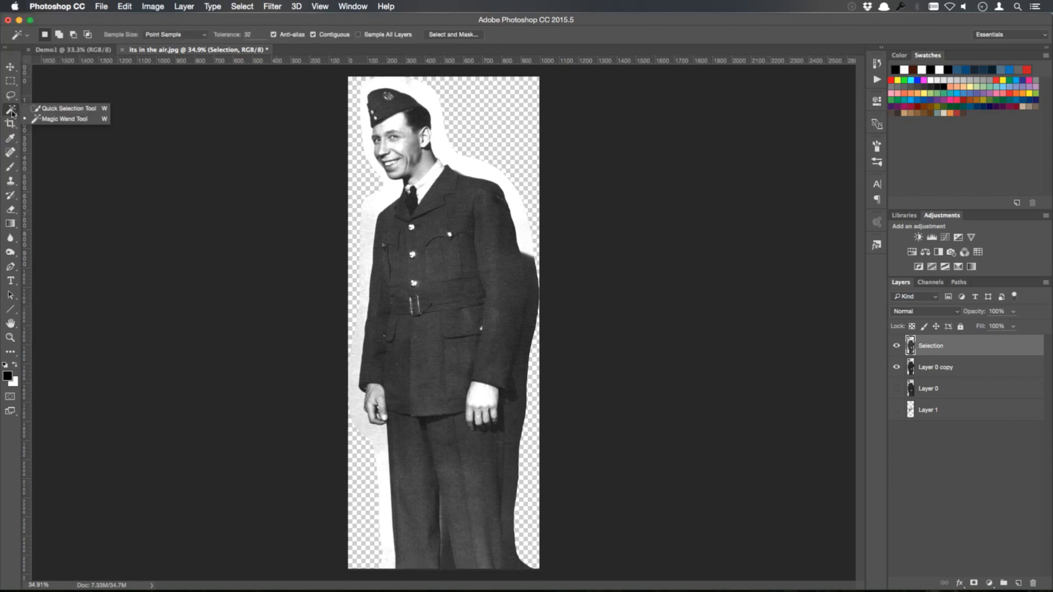
pyautogui.click(55, 113)
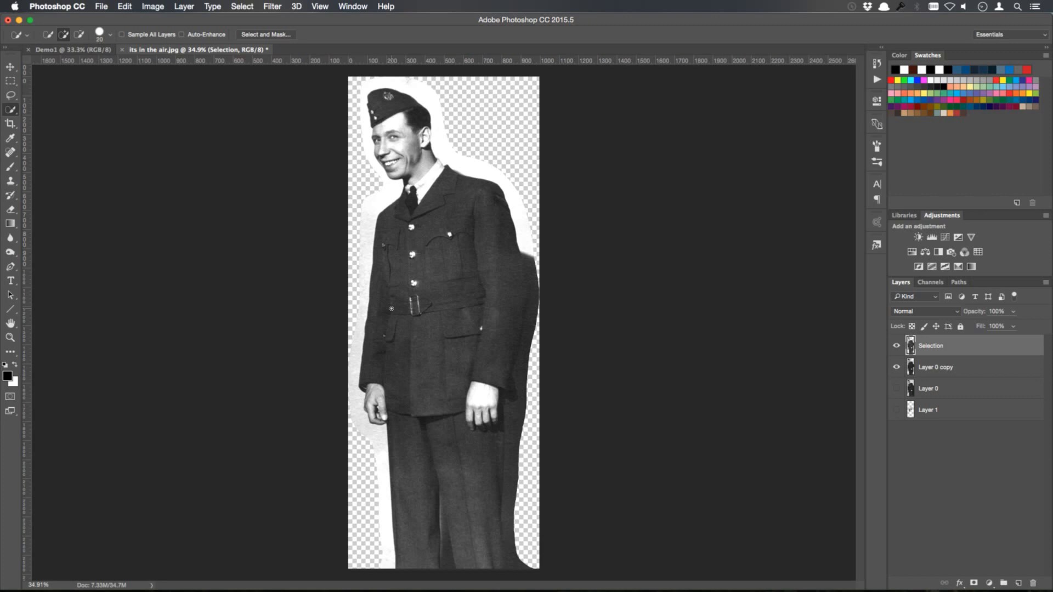
pyautogui.press(']')
pyautogui.press(']')
pyautogui.press(']')
pyautogui.press(']')
pyautogui.press(']')
pyautogui.moveTo(415, 564)
pyautogui.mouseDown()
pyautogui.moveTo(422, 470)
pyautogui.moveTo(433, 472)
pyautogui.moveTo(448, 543)
pyautogui.moveTo(461, 400)
pyautogui.moveTo(479, 363)
pyautogui.moveTo(497, 351)
pyautogui.mouseUp()
pyautogui.moveTo(417, 203)
pyautogui.mouseDown()
pyautogui.moveTo(423, 176)
pyautogui.moveTo(413, 118)
pyautogui.moveTo(403, 117)
pyautogui.moveTo(413, 129)
pyautogui.mouseUp()
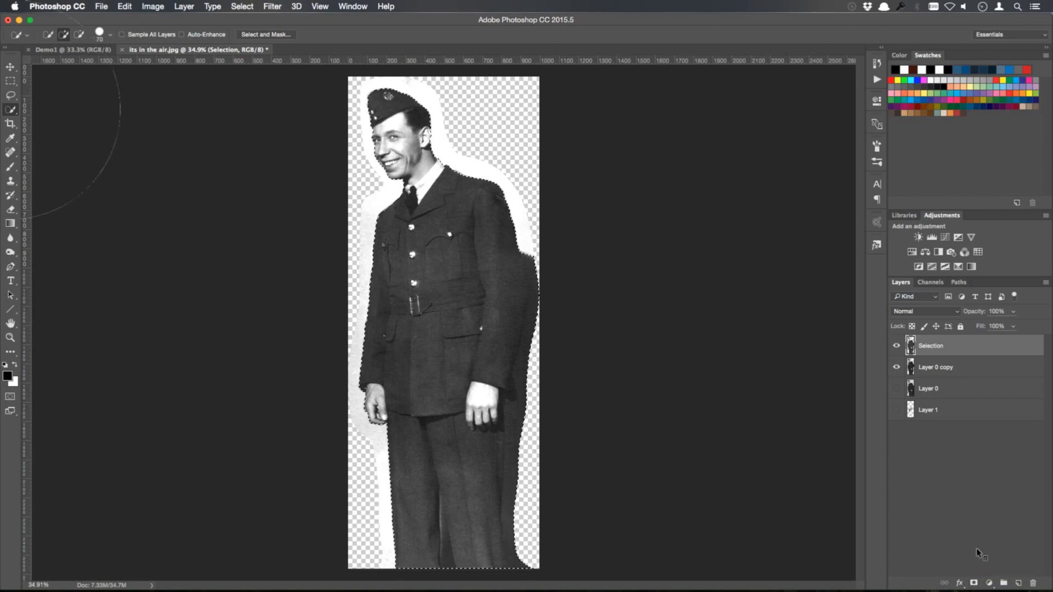
# - Add a layer mask from the man's selection to the Selection layer and hide Layer 0 copy
pyautogui.click(974, 583)
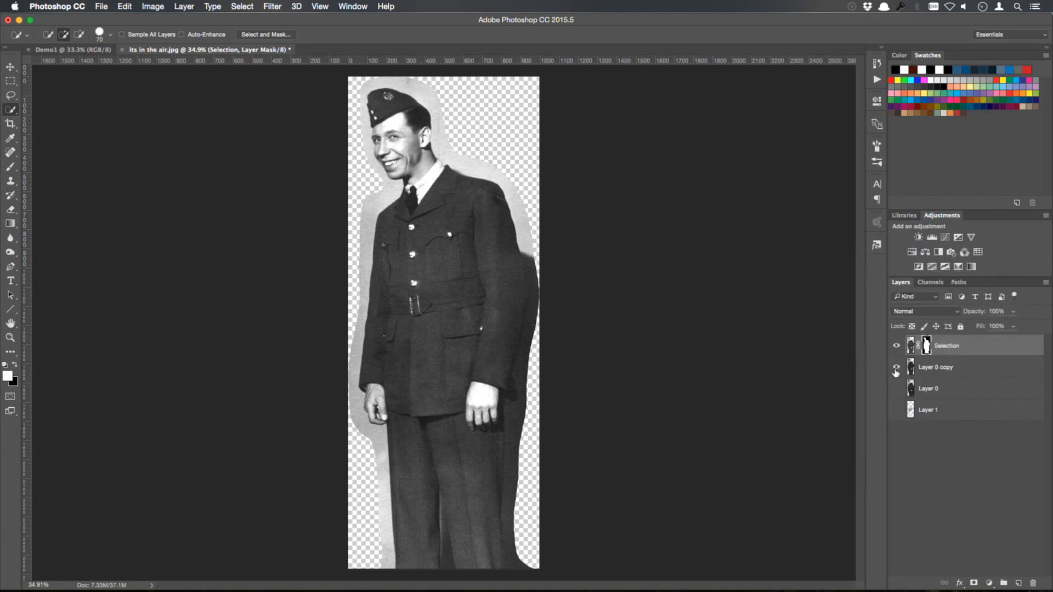
pyautogui.click(897, 369)
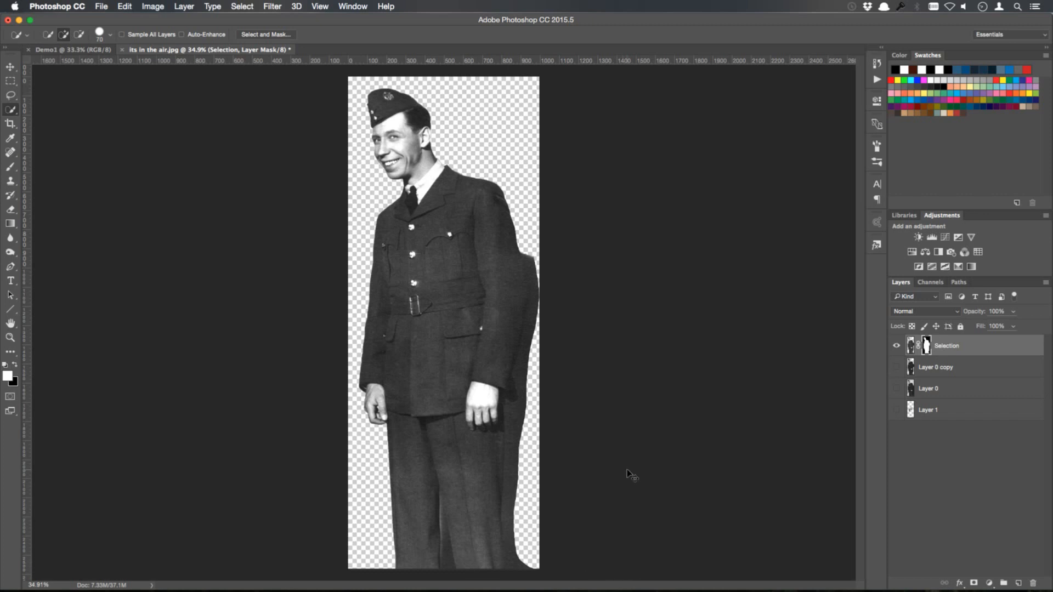
# - Trace a closed Pen path around the narrow dark gap between the man's lower trouser legs
pyautogui.press('super+1')
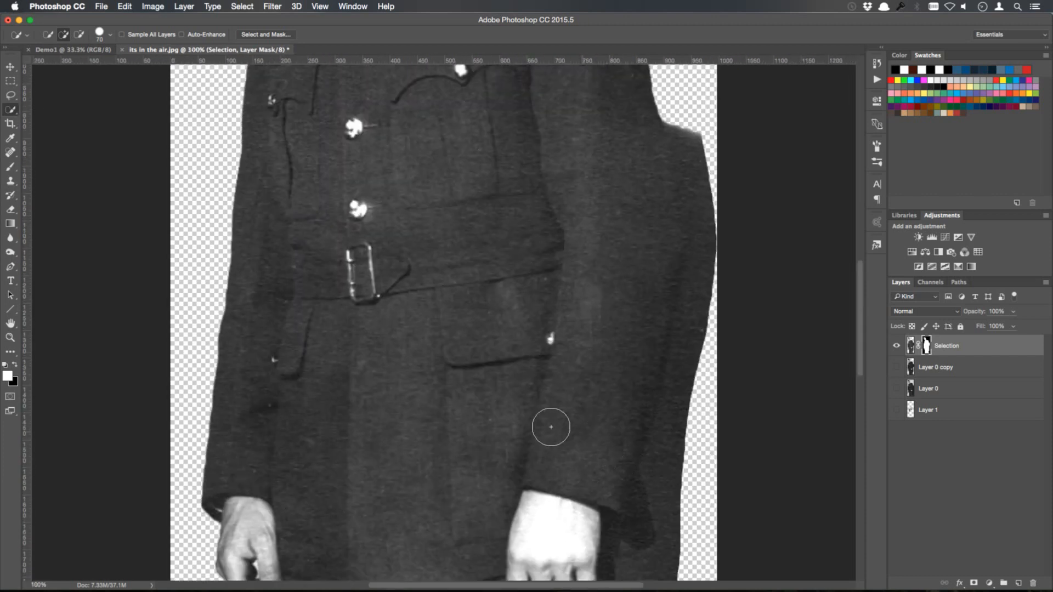
pyautogui.moveTo(448, 478); pyautogui.dragTo(468, 171)
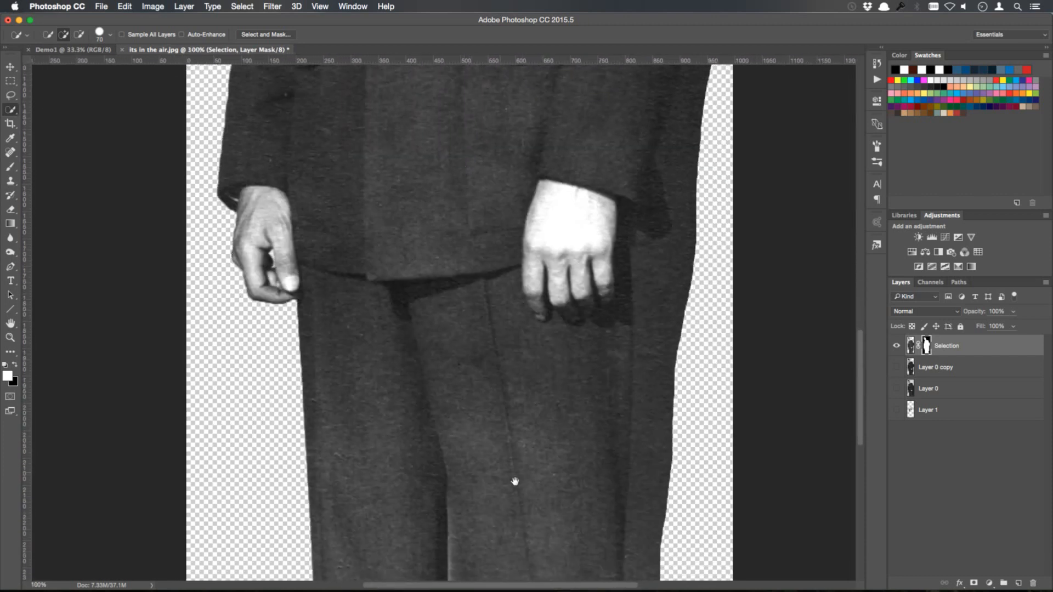
pyautogui.moveTo(512, 483); pyautogui.dragTo(514, 226)
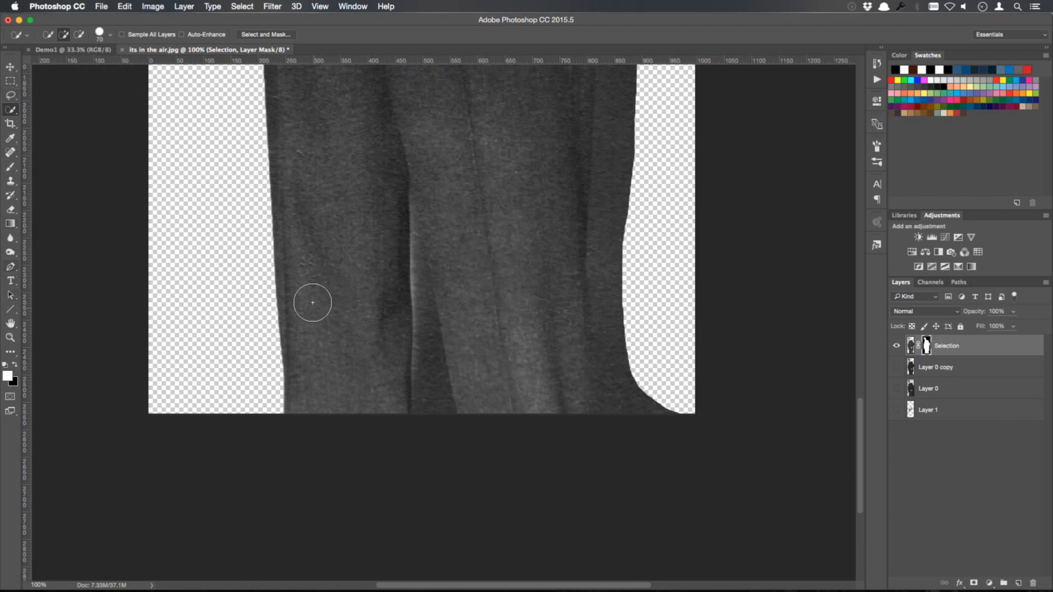
pyautogui.press('p')
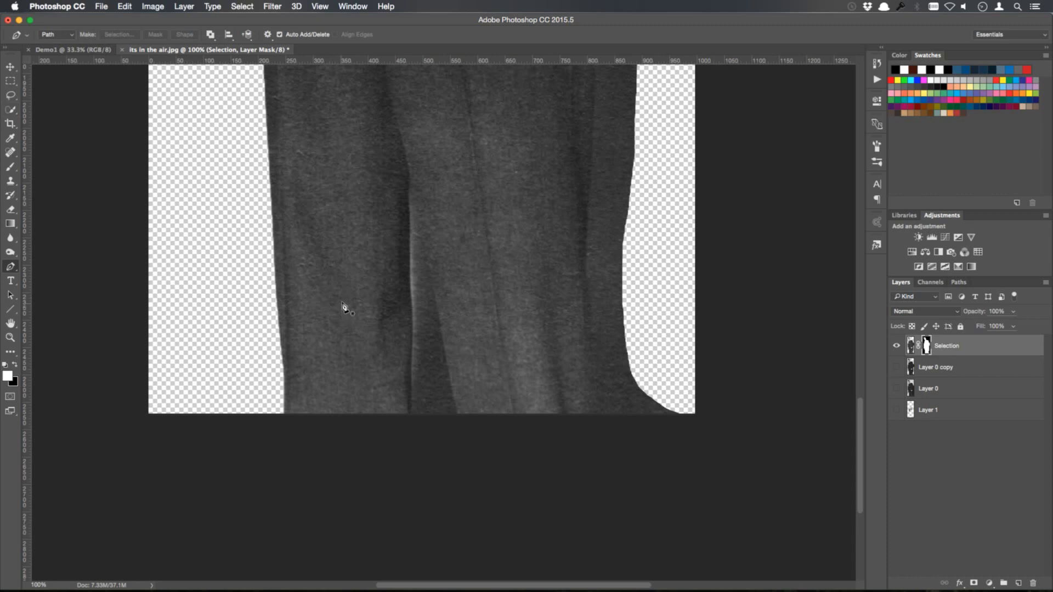
pyautogui.click(410, 418)
pyautogui.moveTo(412, 333); pyautogui.dragTo(412, 324)
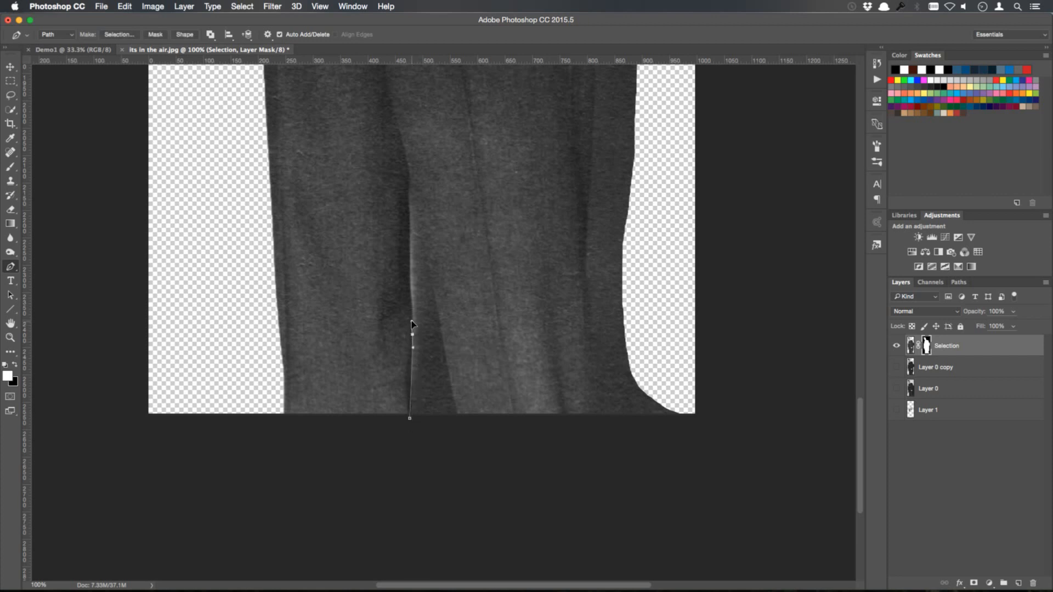
pyautogui.click(411, 287)
pyautogui.moveTo(409, 227); pyautogui.dragTo(410, 217)
pyautogui.click(409, 192)
pyautogui.moveTo(412, 182); pyautogui.dragTo(430, 144)
pyautogui.moveTo(446, 195); pyautogui.dragTo(413, 199)
pyautogui.moveTo(413, 202); pyautogui.dragTo(451, 384)
pyautogui.moveTo(454, 400); pyautogui.dragTo(456, 406)
pyautogui.click(462, 435)
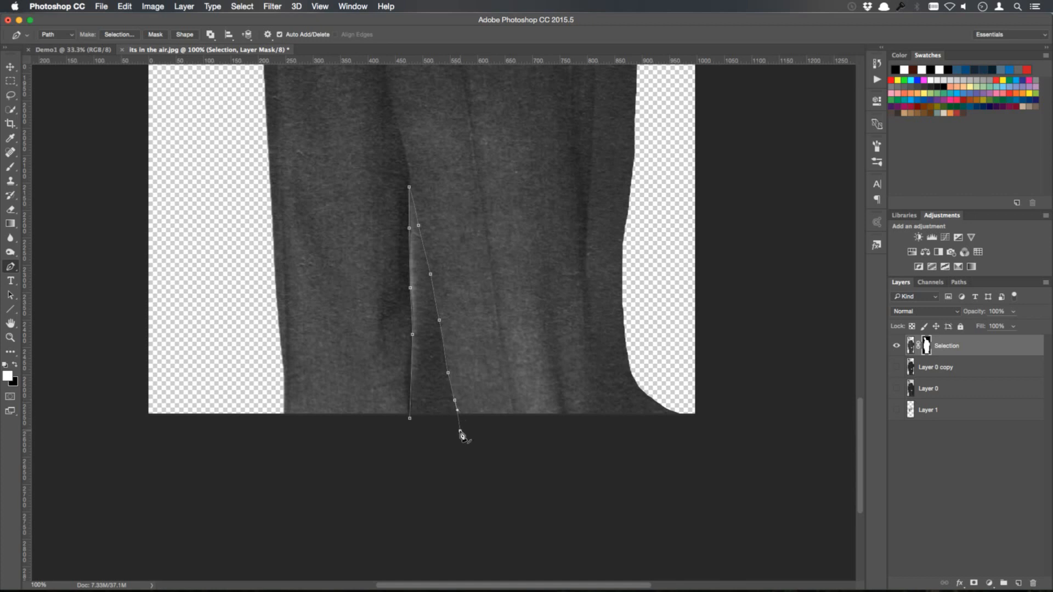
pyautogui.click(410, 419)
# - Turn the trouser-gap path into an anti-aliased selection with a 1-pixel feather, clear that area from the mask, and deselect
pyautogui.rightClick(441, 337)
pyautogui.click(513, 400)
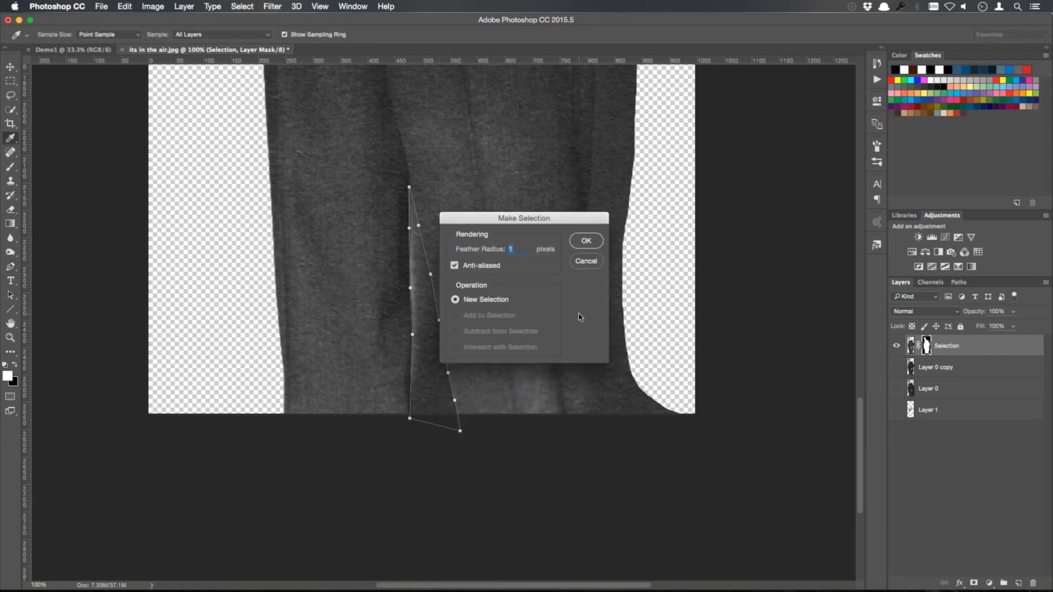
pyautogui.click(586, 243)
pyautogui.press('Delete')
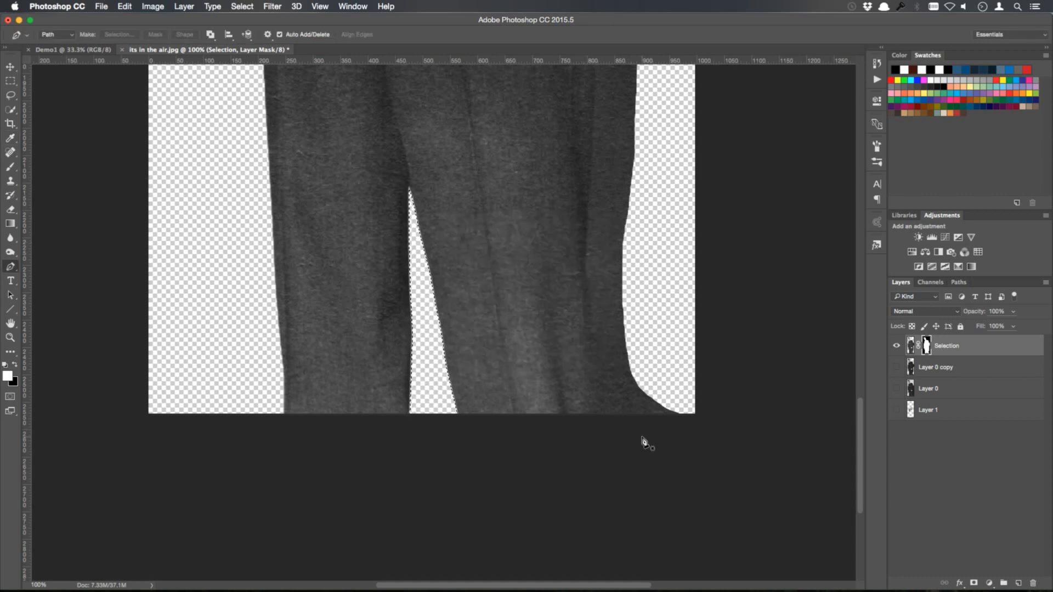
pyautogui.click(242, 6)
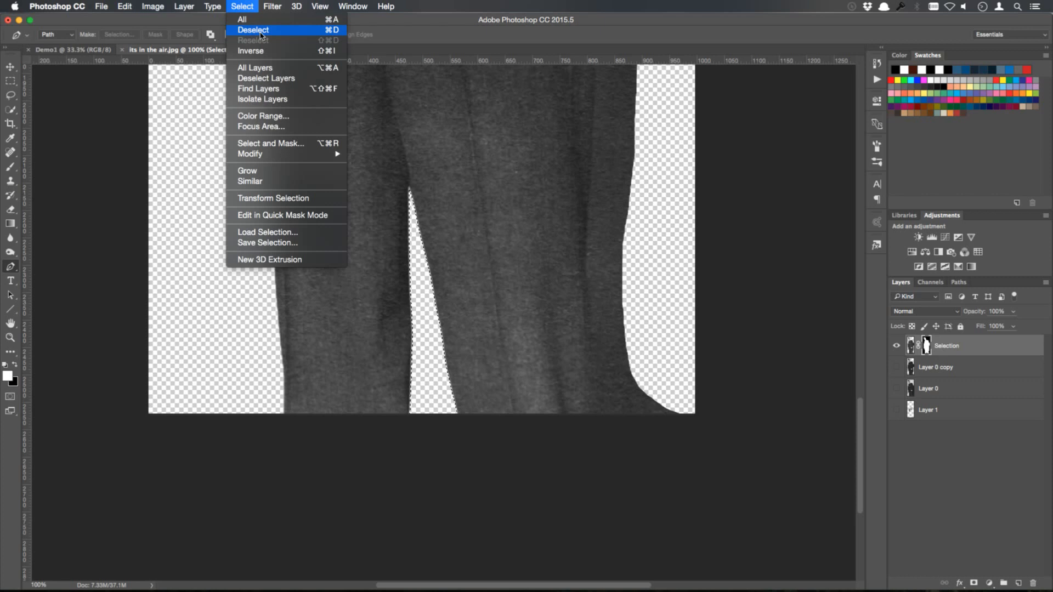
pyautogui.click(254, 32)
# - Trace a Pen path along the sleeve edge beside the dark shadow, from above the elbow down past the cuff
pyautogui.press('super+minus')
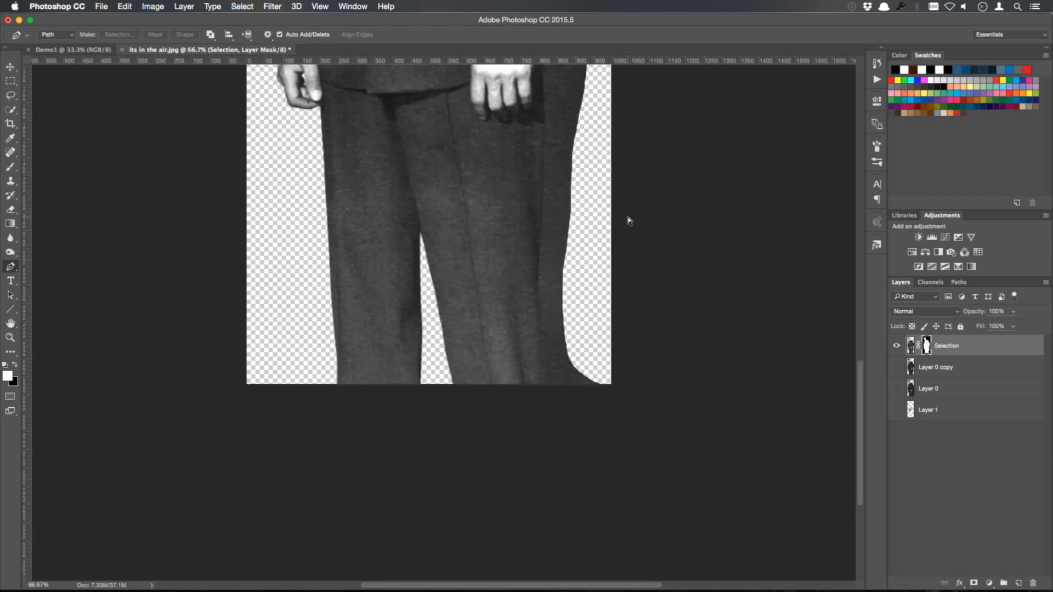
pyautogui.moveTo(633, 224); pyautogui.dragTo(467, 331)
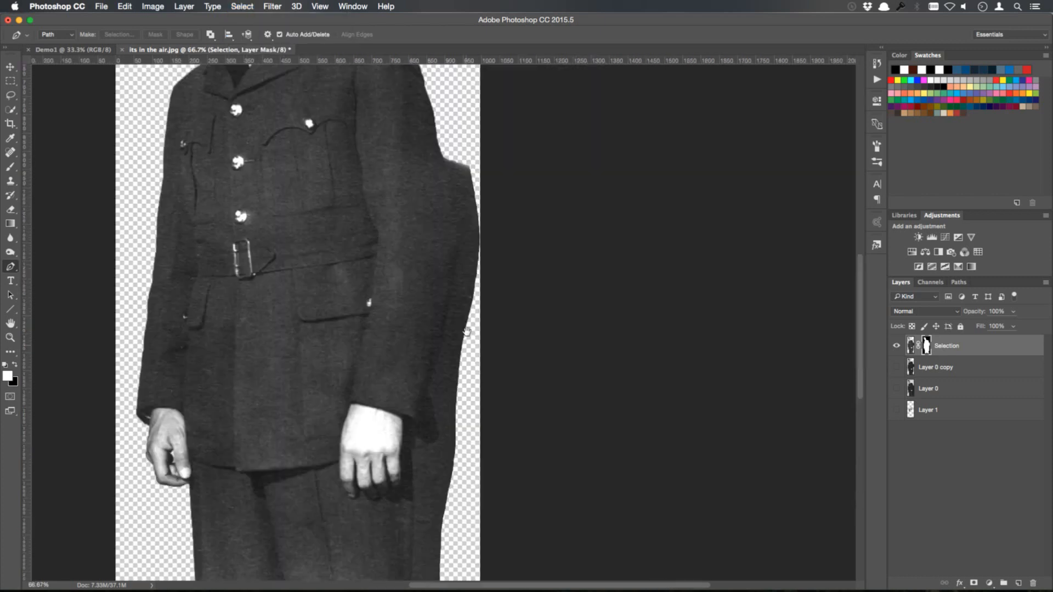
pyautogui.click(438, 140)
pyautogui.click(445, 162)
pyautogui.click(451, 187)
pyautogui.click(460, 208)
pyautogui.click(464, 226)
pyautogui.moveTo(460, 248); pyautogui.dragTo(457, 255)
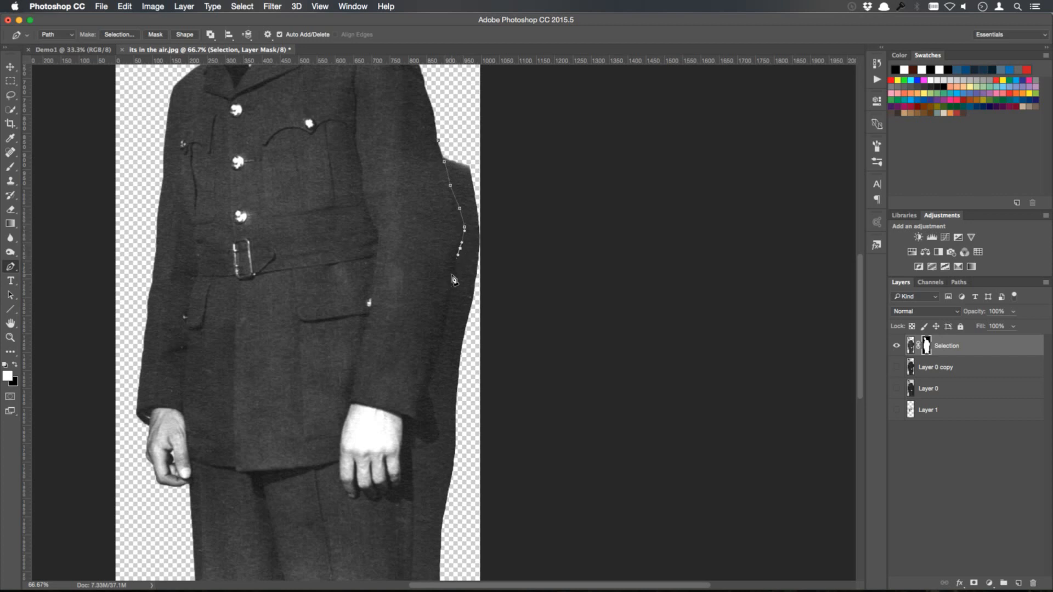
pyautogui.moveTo(453, 275); pyautogui.dragTo(452, 278)
pyautogui.click(446, 312)
pyautogui.click(439, 348)
pyautogui.moveTo(440, 350); pyautogui.dragTo(437, 354)
pyautogui.click(428, 382)
pyautogui.moveTo(429, 402); pyautogui.dragTo(412, 436)
pyautogui.click(414, 445)
pyautogui.click(413, 484)
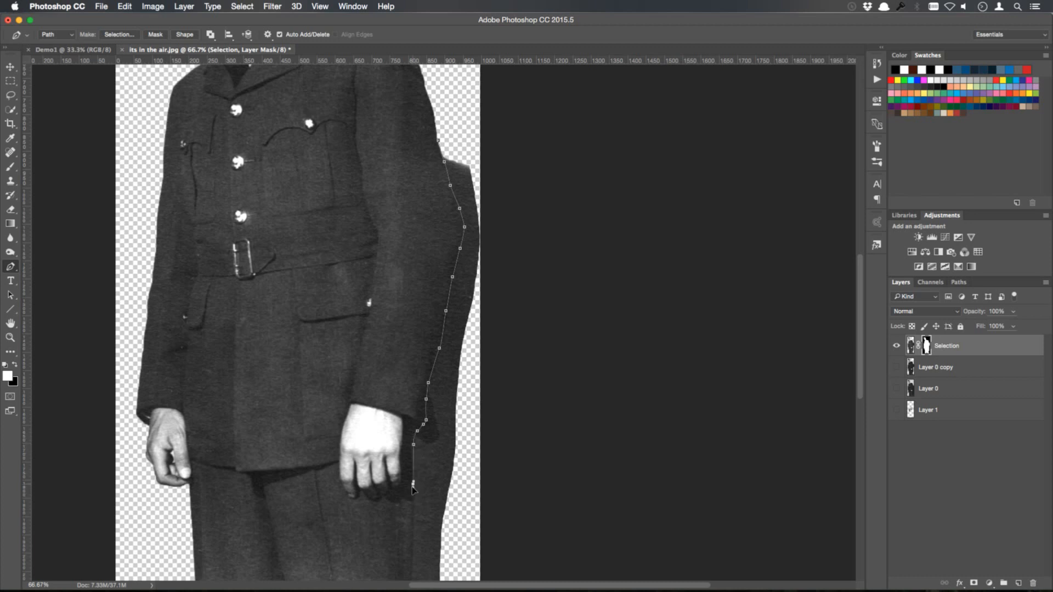
# - Continue the path down the trouser leg's outer edge and close it outside the canvas so it encloses the shadow
pyautogui.click(414, 529)
pyautogui.scroll(-5, 439, 439)
pyautogui.click(423, 380)
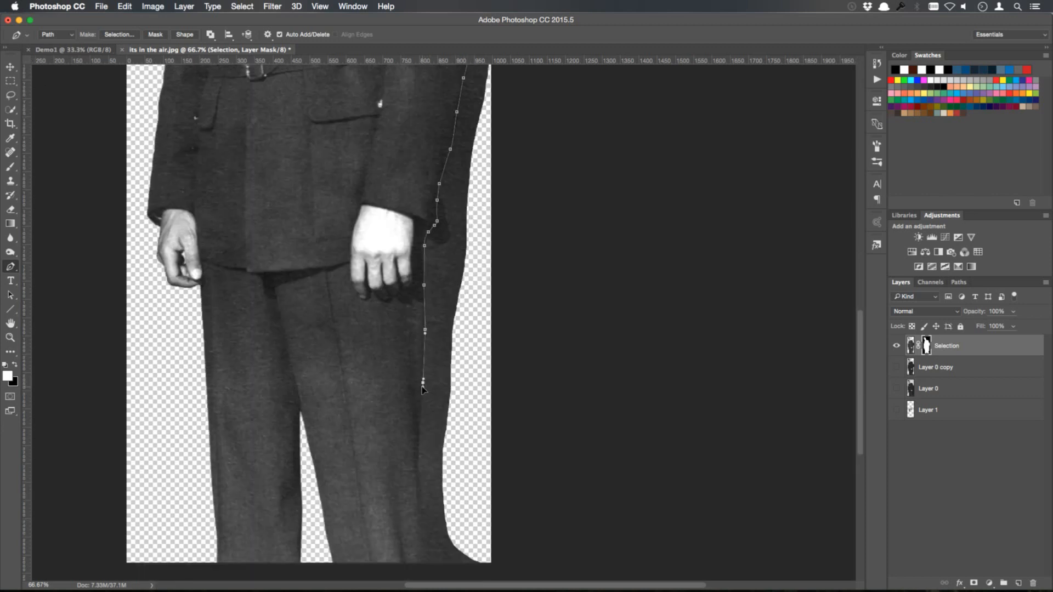
pyautogui.click(423, 394)
pyautogui.click(420, 425)
pyautogui.click(421, 459)
pyautogui.click(423, 500)
pyautogui.click(425, 533)
pyautogui.click(428, 553)
pyautogui.click(433, 574)
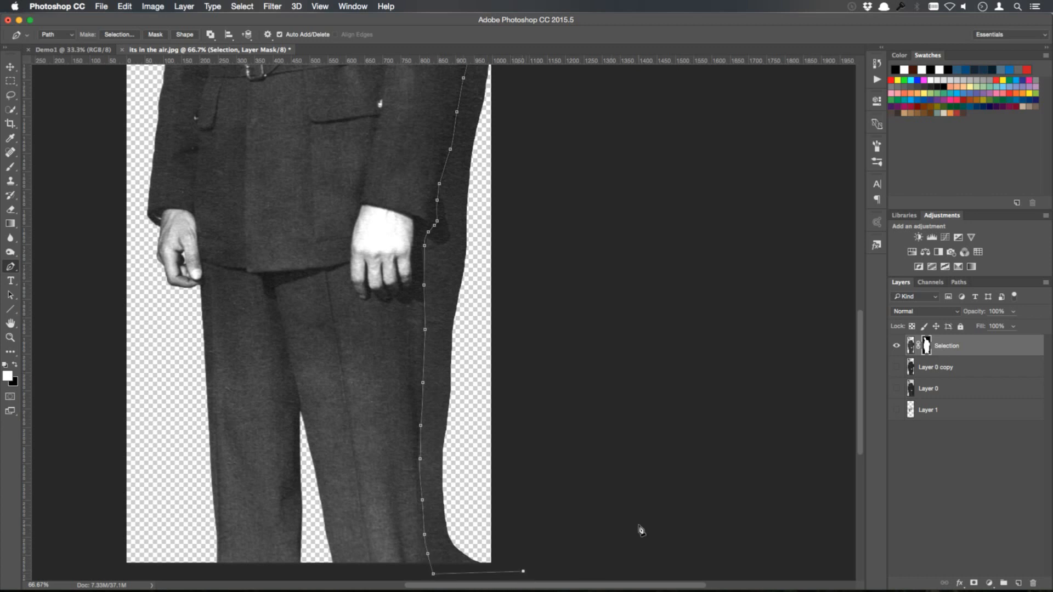
pyautogui.moveTo(553, 141); pyautogui.dragTo(576, 477)
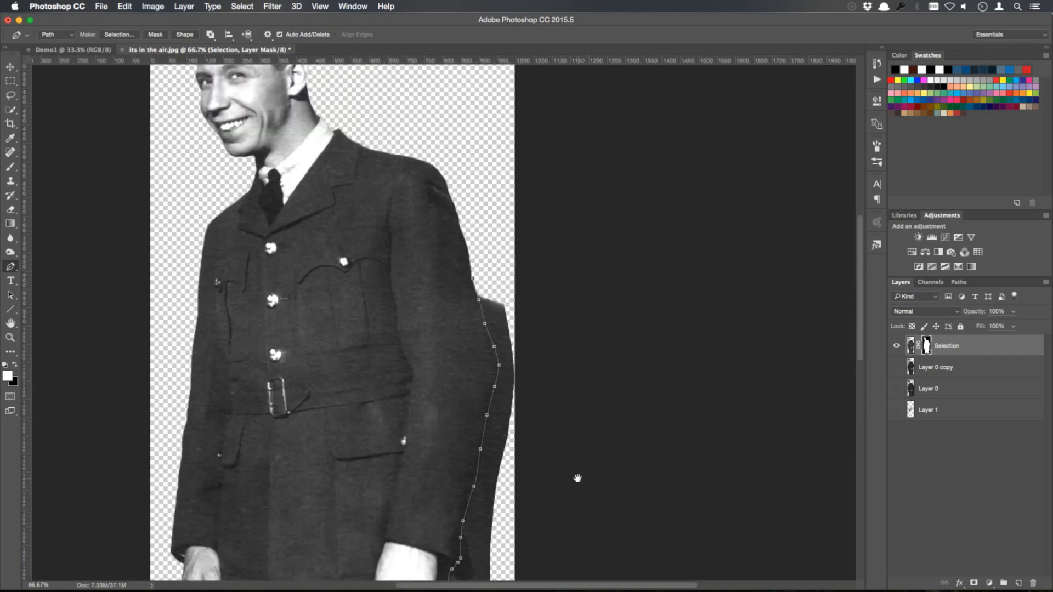
pyautogui.click(552, 190)
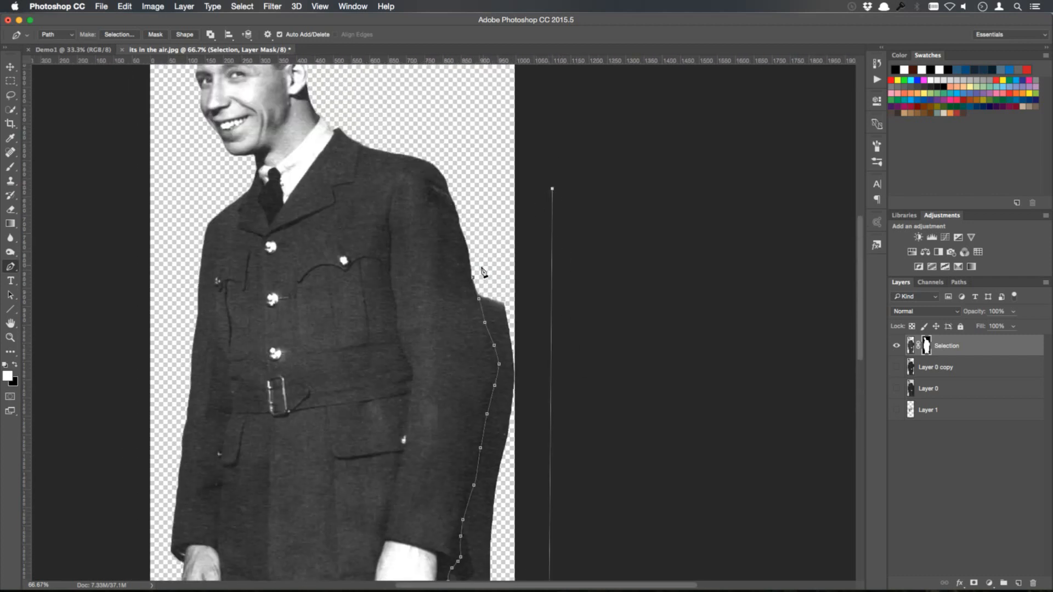
pyautogui.click(474, 278)
# - Turn the shadow path into an anti-aliased selection with a 1-pixel feather and clear that area from the layer mask
pyautogui.rightClick(481, 311)
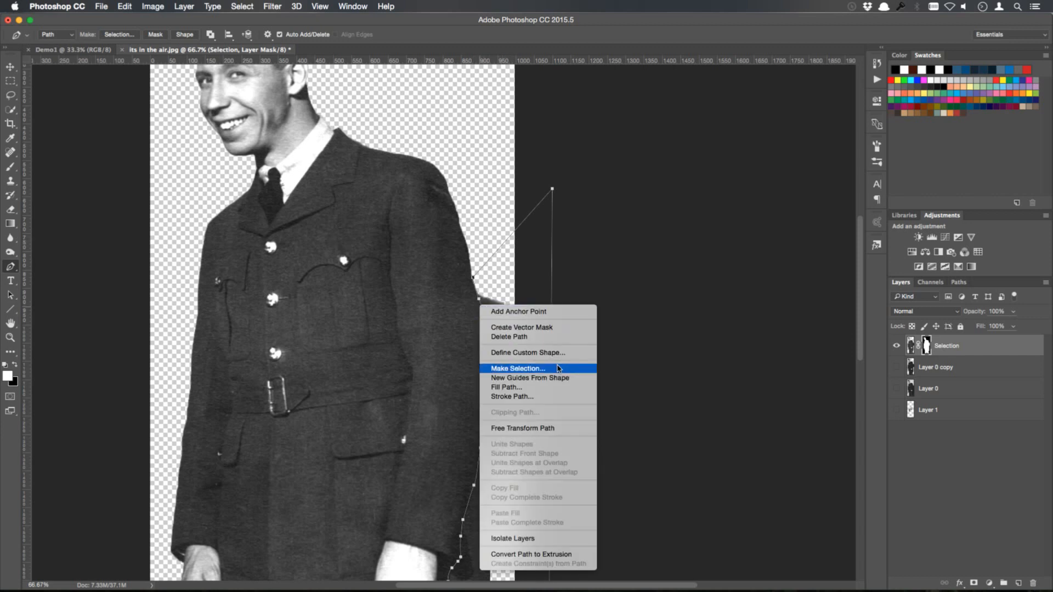
pyautogui.click(560, 368)
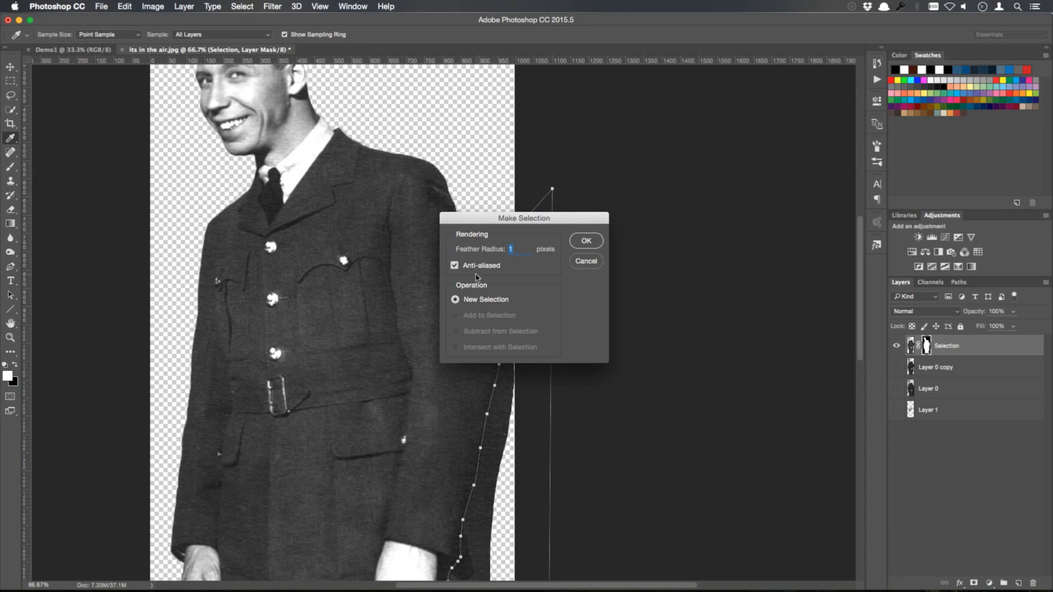
pyautogui.click(587, 241)
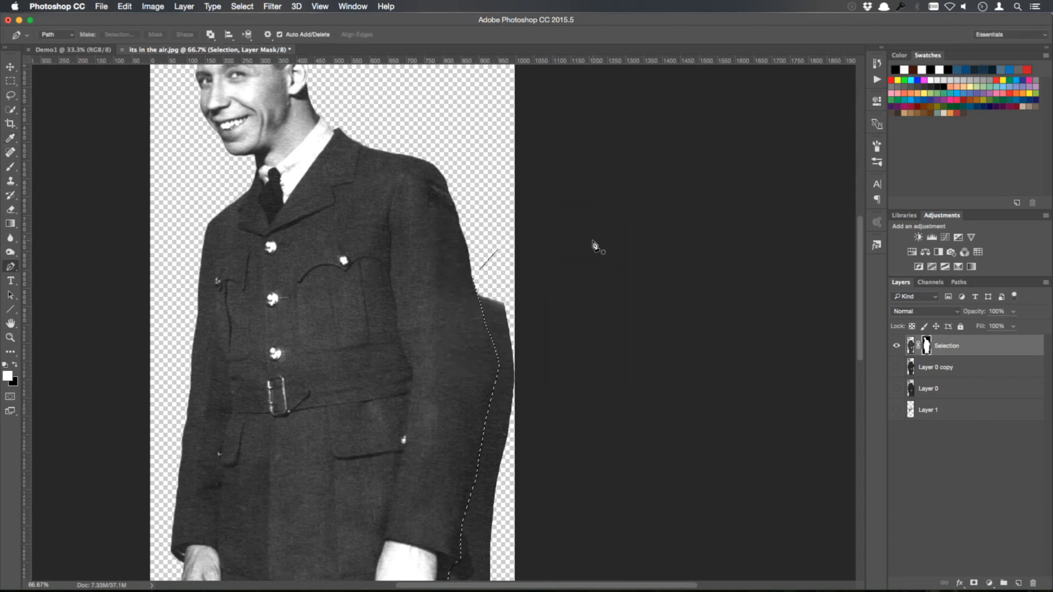
pyautogui.press('Delete')
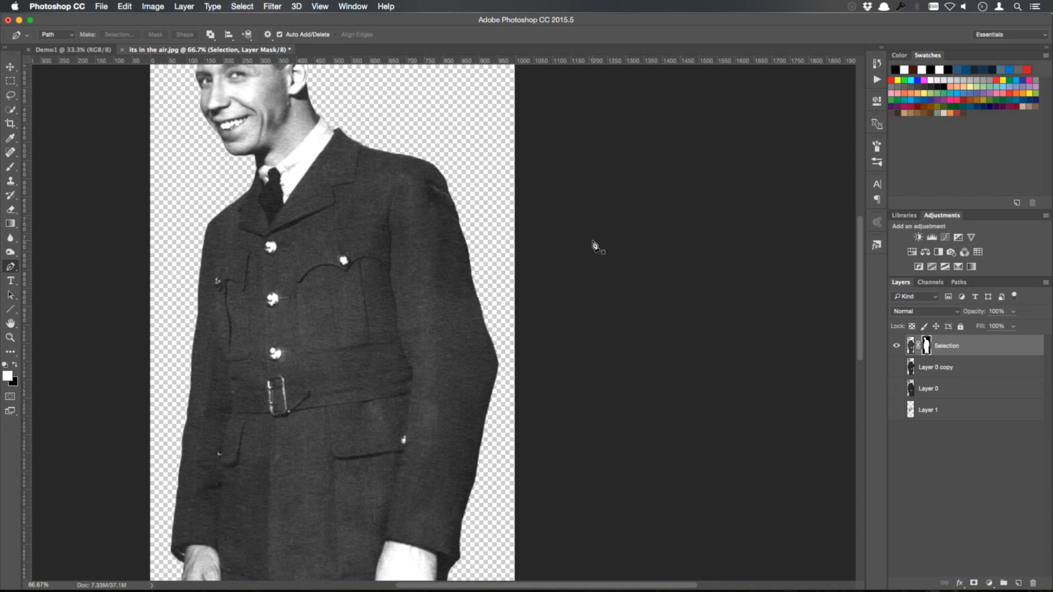
pyautogui.press('super+0')
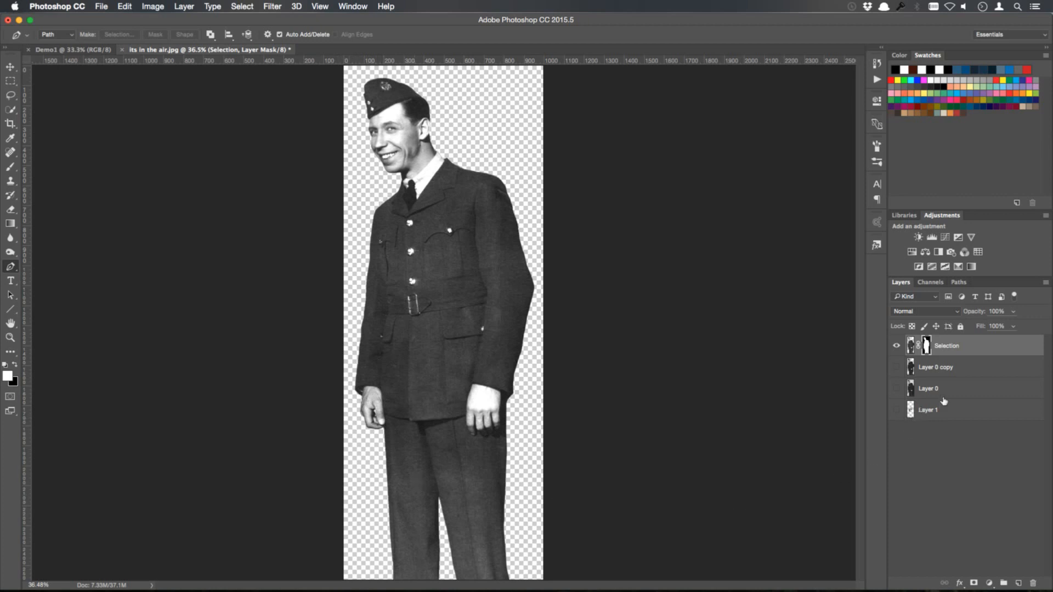
# - Load the Selection layer's mask as a selection, deselect it, and examine the mask alone before returning to the image
pyautogui.click(988, 350)
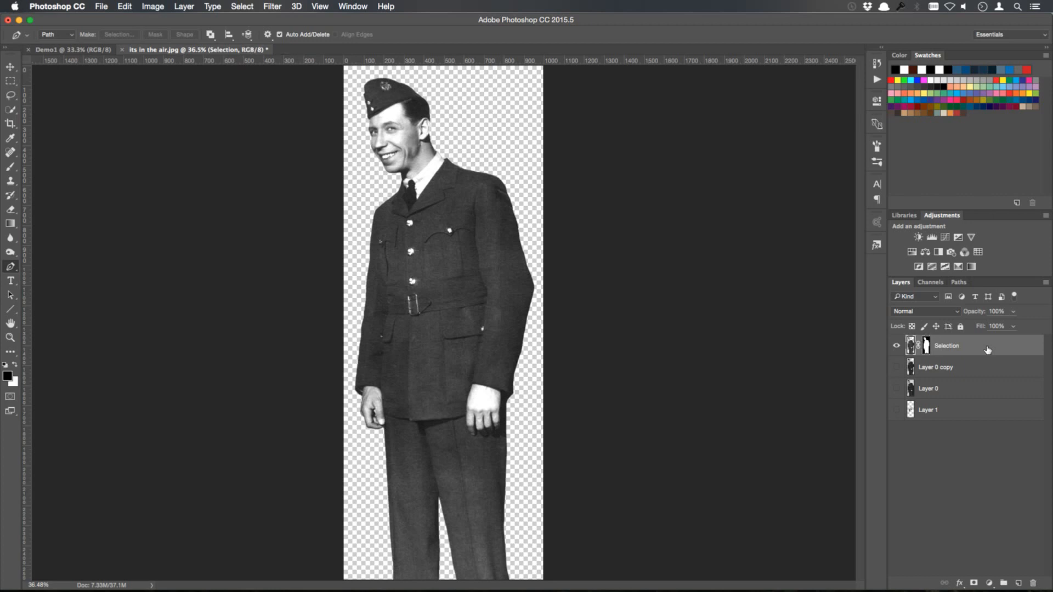
pyautogui.keyDown('super'); pyautogui.click(927, 346); pyautogui.keyUp('super')
pyautogui.press('super+d')
pyautogui.moveTo(937, 357); pyautogui.dragTo(929, 355)
pyautogui.keyDown('alt'); pyautogui.click(926, 346); pyautogui.keyUp('alt')
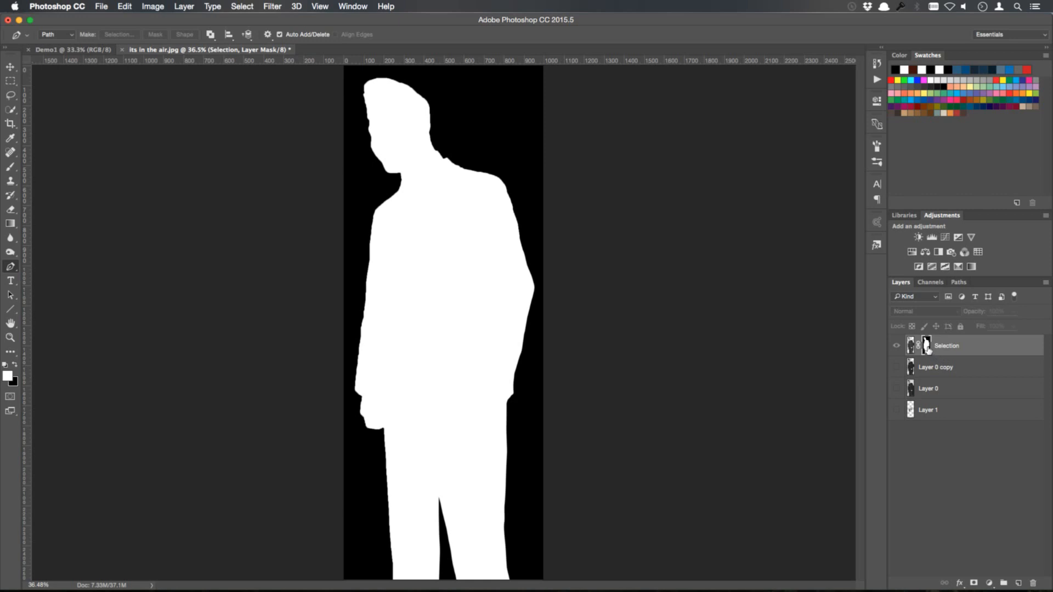
pyautogui.keyDown('alt'); pyautogui.click(927, 349); pyautogui.keyUp('alt')
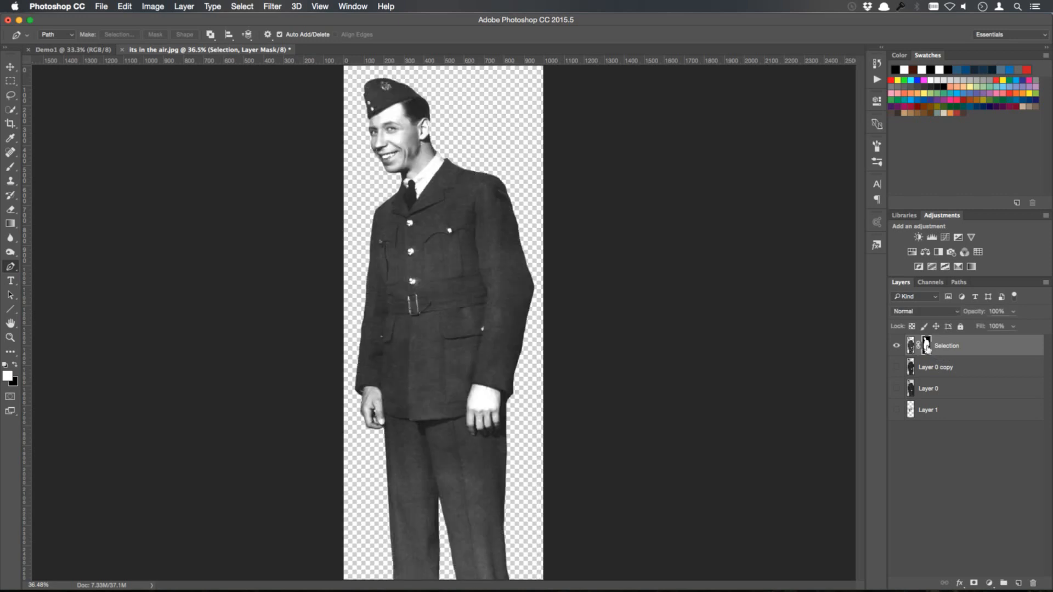
# - Show Layer 0 in place of the Selection layer and load the Selection layer's mask as a selection
pyautogui.click(894, 346)
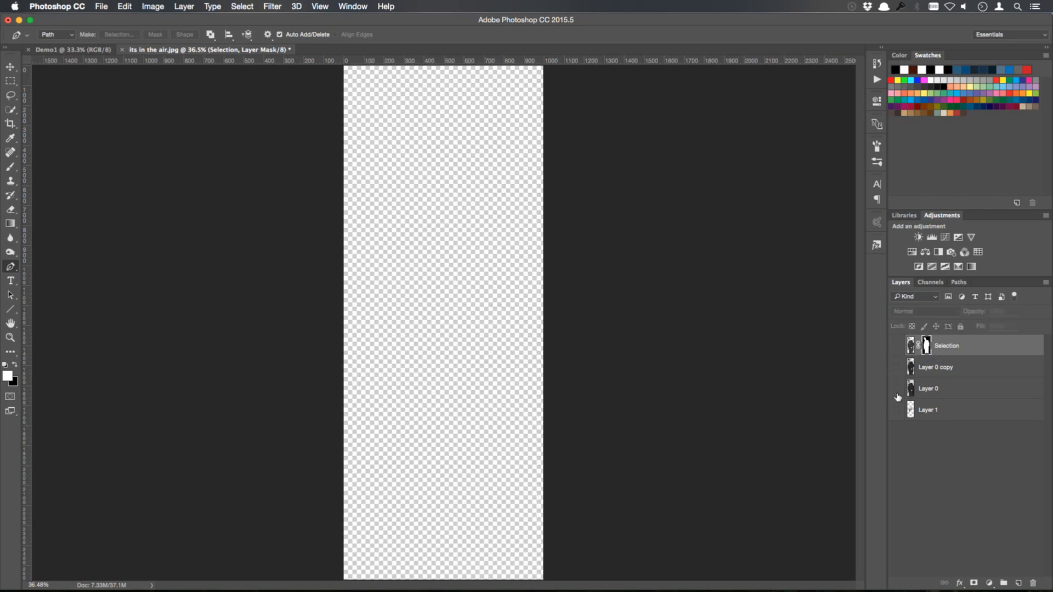
pyautogui.click(897, 389)
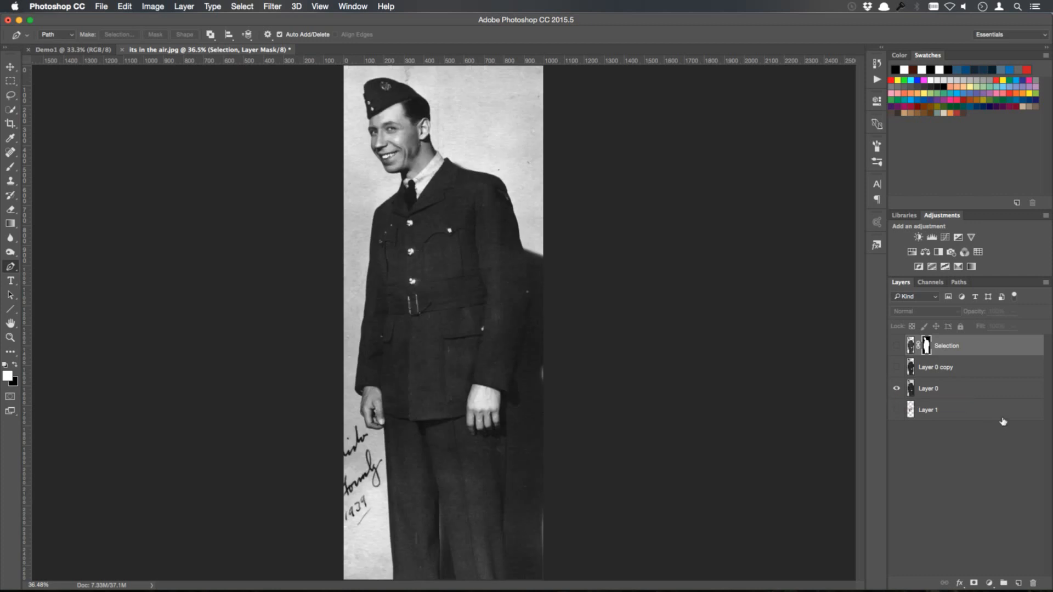
pyautogui.keyDown('super'); pyautogui.click(927, 346); pyautogui.keyUp('super')
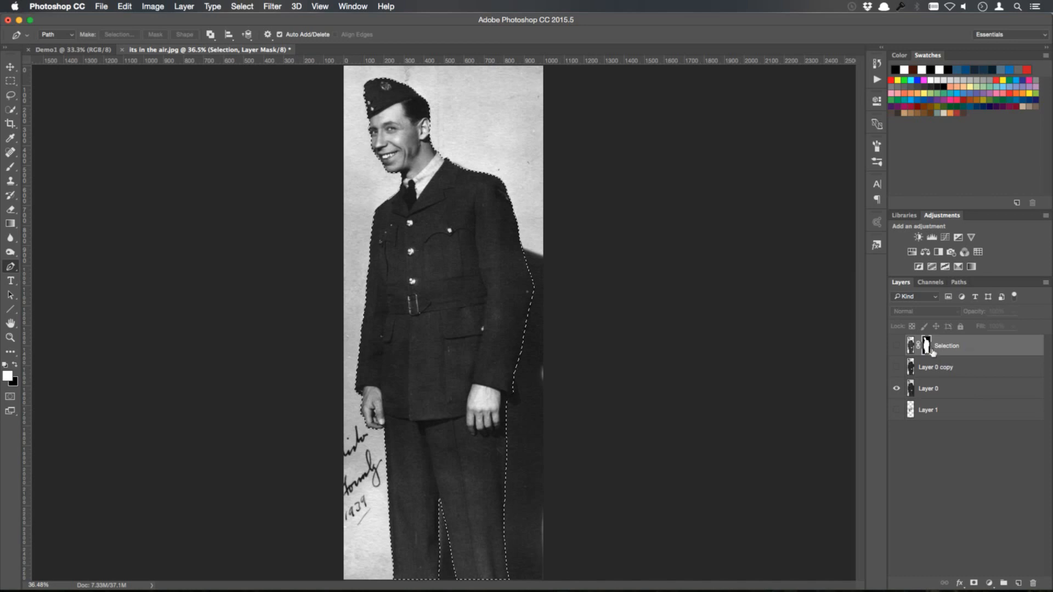
# - Copy the selected man from Layer 0 to a new layer and hide Layer 0
pyautogui.click(989, 392)
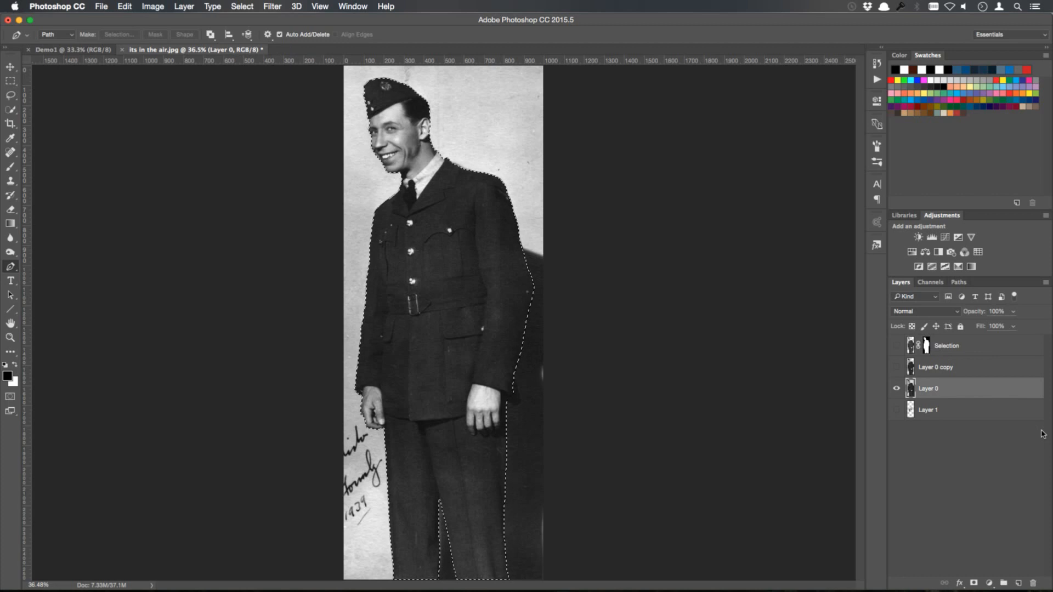
pyautogui.press('super+j')
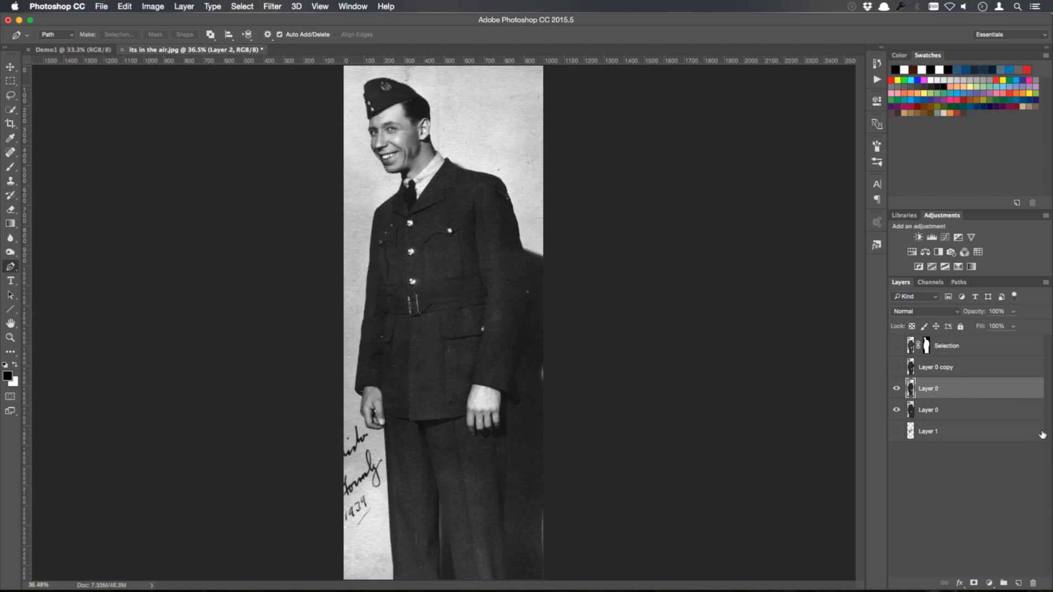
pyautogui.click(896, 410)
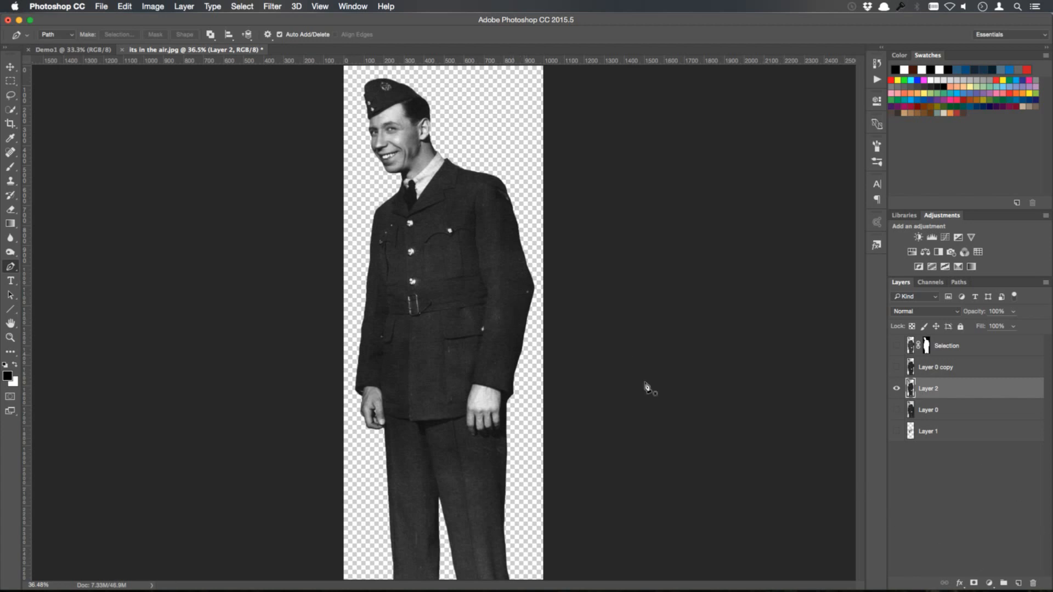
# - Delete the masked Selection layer
pyautogui.click(983, 350)
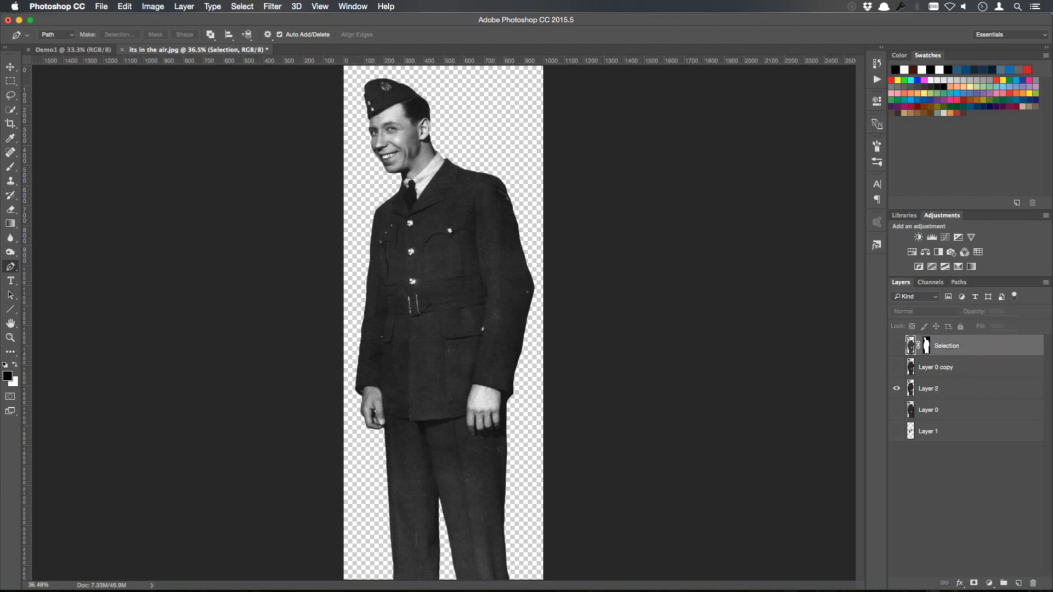
pyautogui.click(1034, 580)
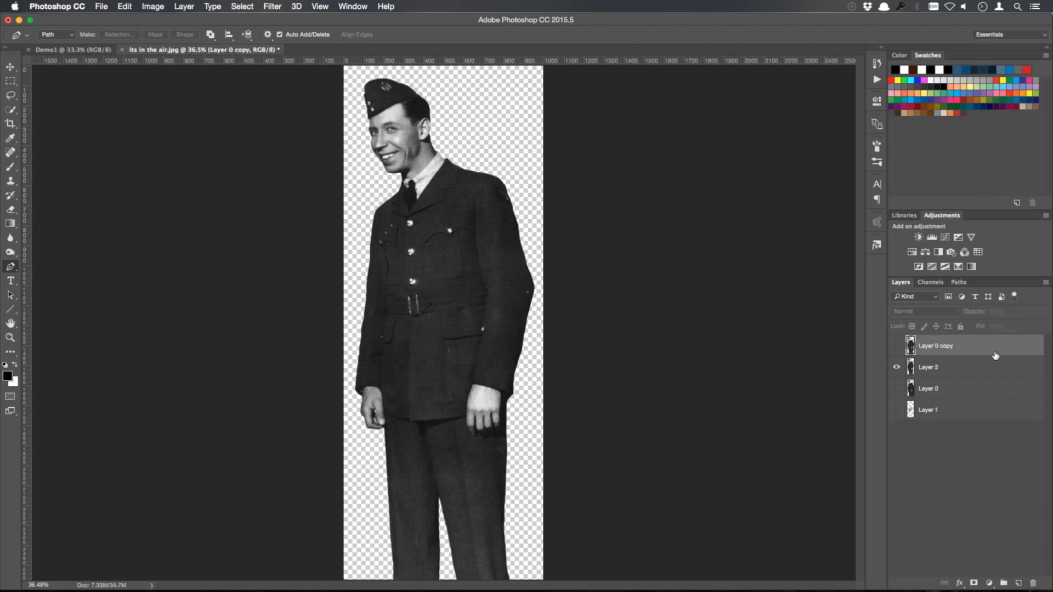
# - Delete the Layer 0 copy layer, and show and hide Layer 0 to compare the original photo with the cutout
pyautogui.click(1034, 582)
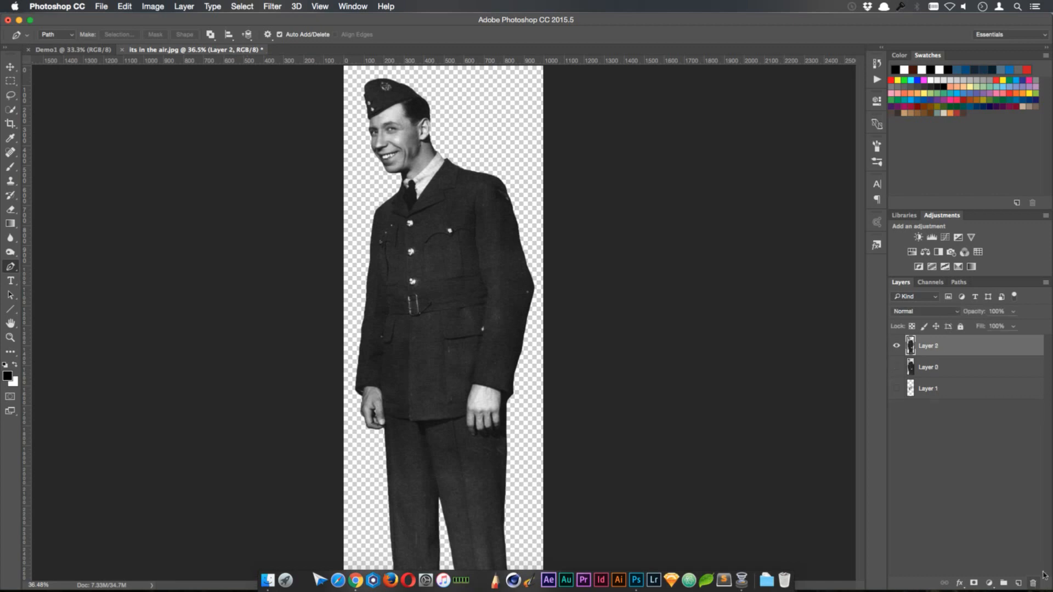
pyautogui.click(897, 367)
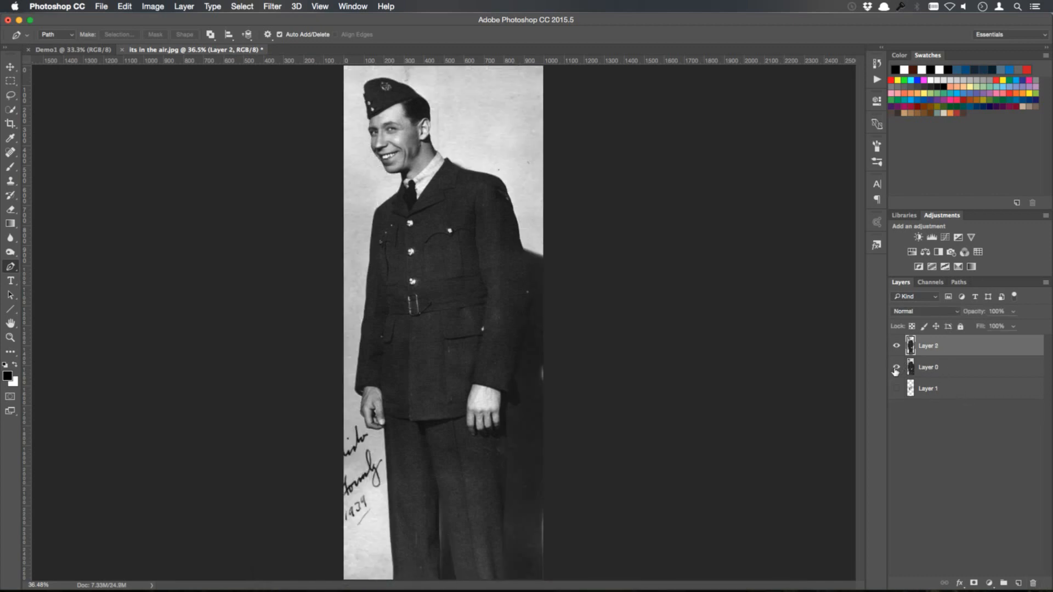
pyautogui.click(896, 368)
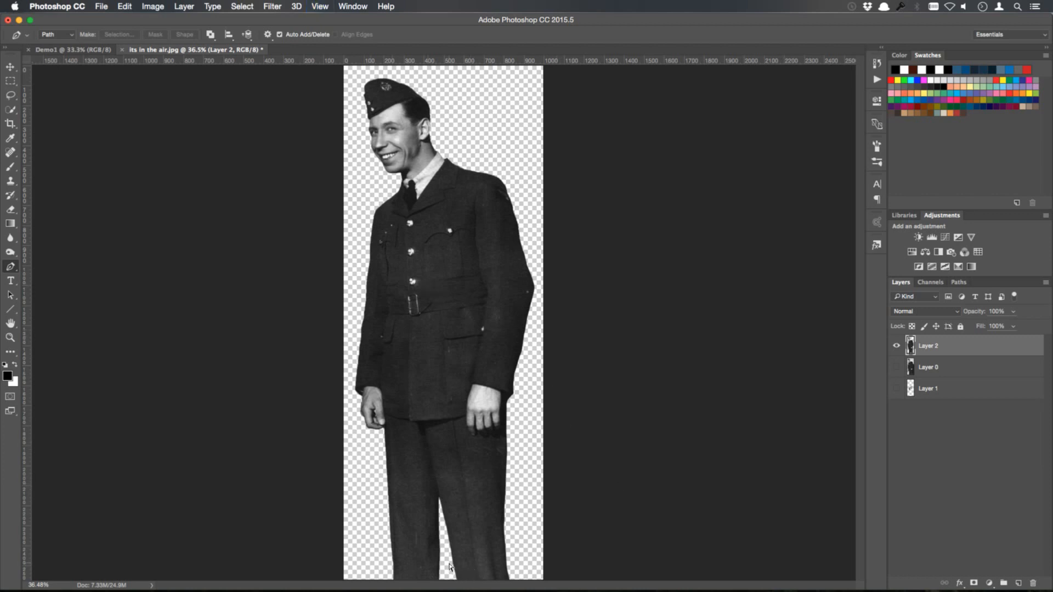
# - Remove the scratches and specks from the trouser legs on Layer 2 with the Content-Aware Spot Healing Brush
pyautogui.press('super+1')
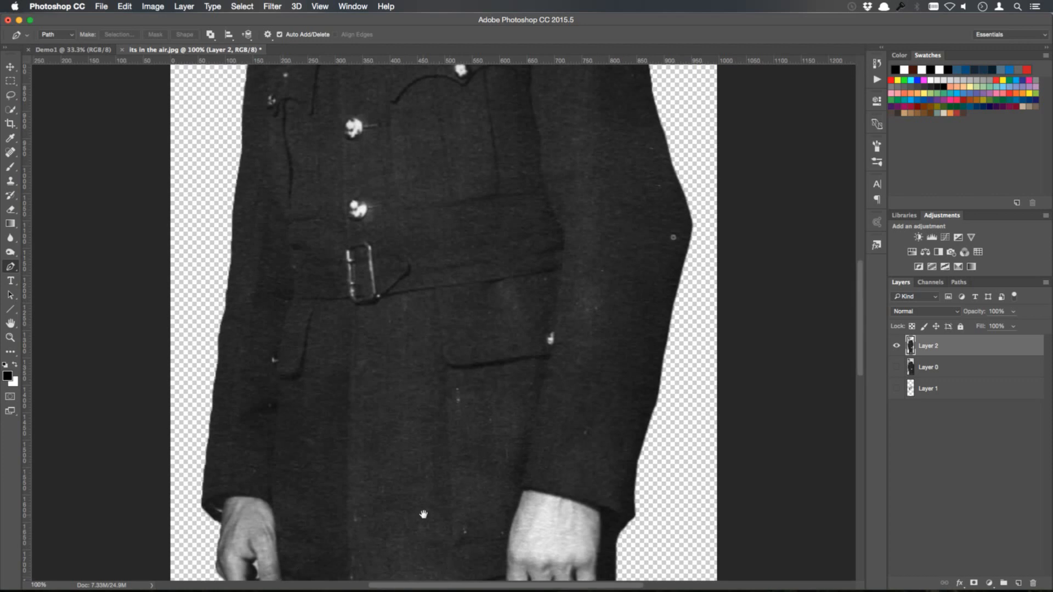
pyautogui.moveTo(424, 514); pyautogui.dragTo(430, 246)
pyautogui.moveTo(443, 388); pyautogui.dragTo(427, 300)
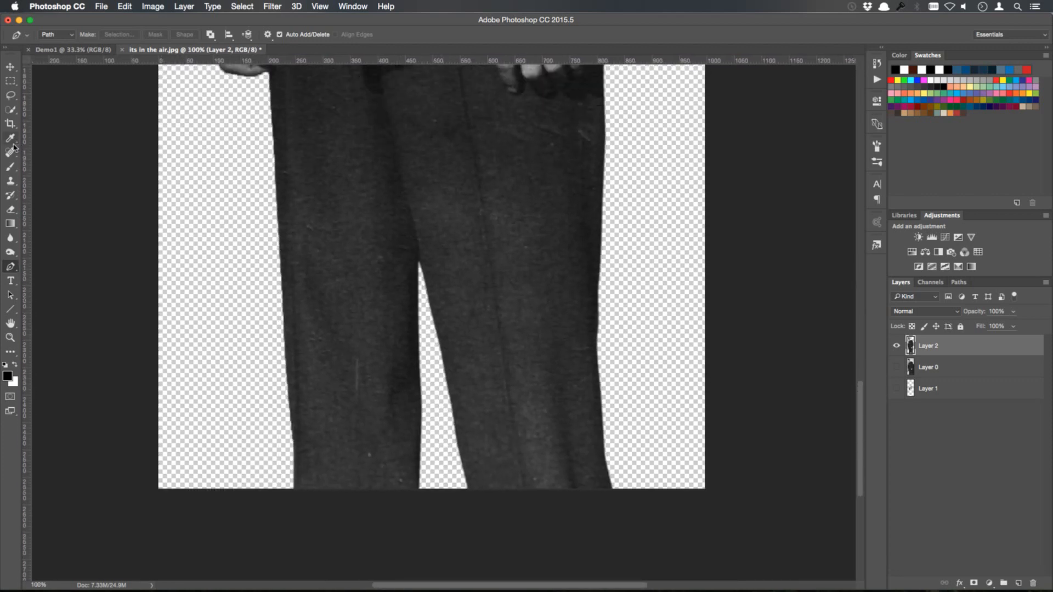
pyautogui.moveTo(11, 152); pyautogui.dragTo(57, 154)
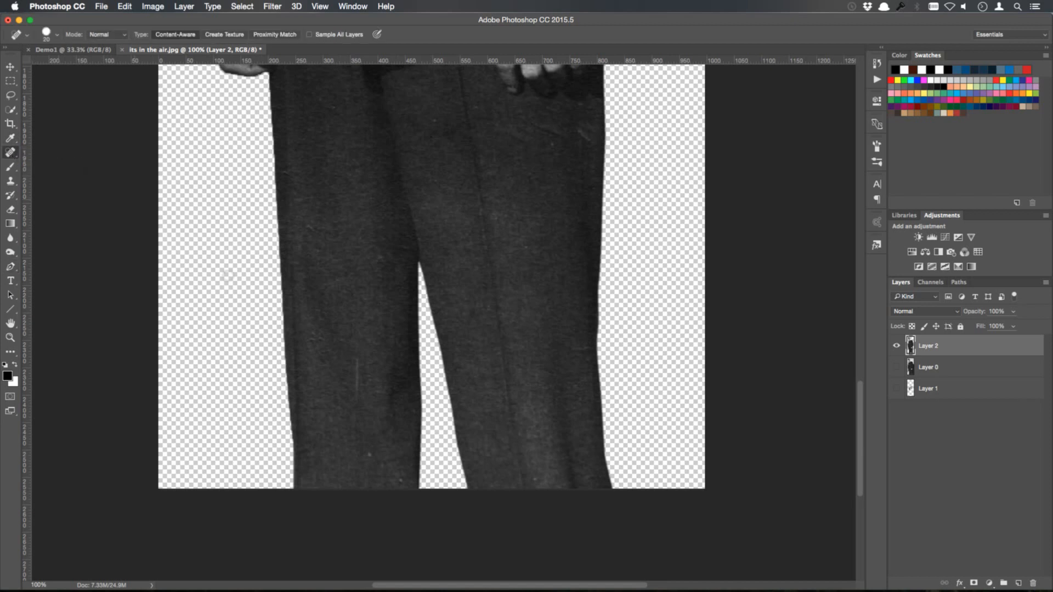
pyautogui.moveTo(357, 359); pyautogui.dragTo(354, 398)
pyautogui.click(370, 455)
pyautogui.click(403, 479)
pyautogui.moveTo(585, 137)
pyautogui.mouseDown()
pyautogui.moveTo(553, 144)
pyautogui.moveTo(550, 132)
pyautogui.moveTo(529, 139)
pyautogui.mouseUp()
# - Heal the white specks on the lower front of the jacket, between the belt and the hem
pyautogui.scroll(10, 560, 167)
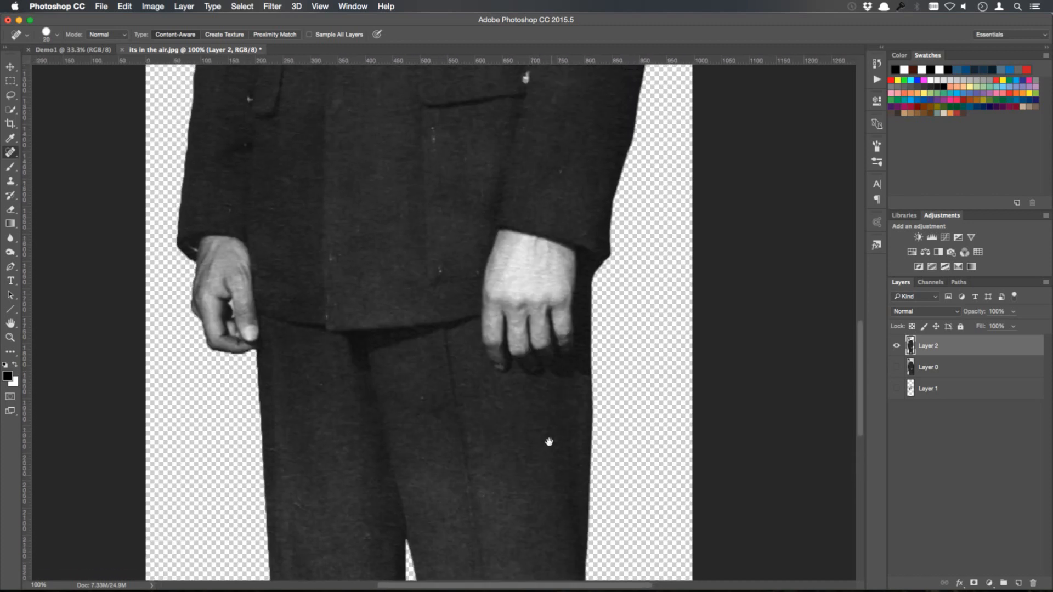
pyautogui.click(332, 257)
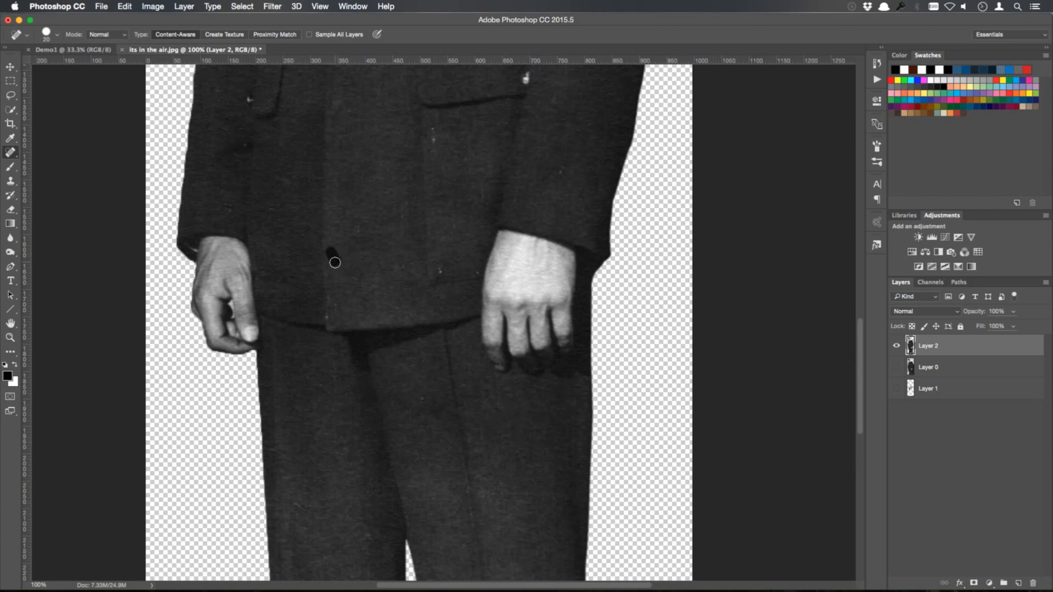
pyautogui.click(333, 304)
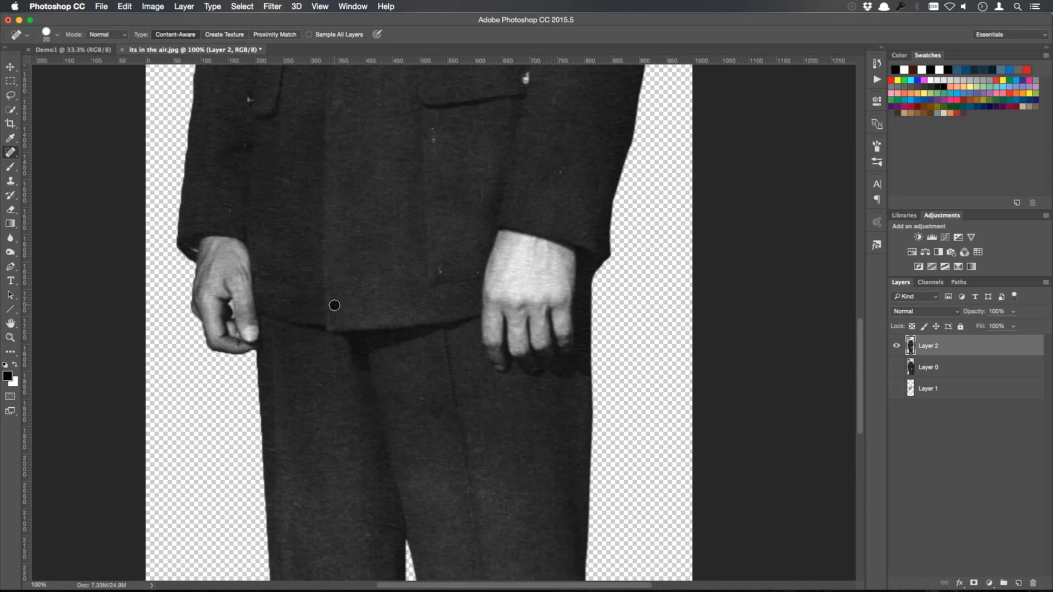
pyautogui.click(441, 271)
pyautogui.moveTo(434, 130); pyautogui.dragTo(435, 145)
# - Heal the marks and specks on the jacket's shoulder, chest, belt area and outer sleeve
pyautogui.moveTo(336, 133); pyautogui.dragTo(418, 353)
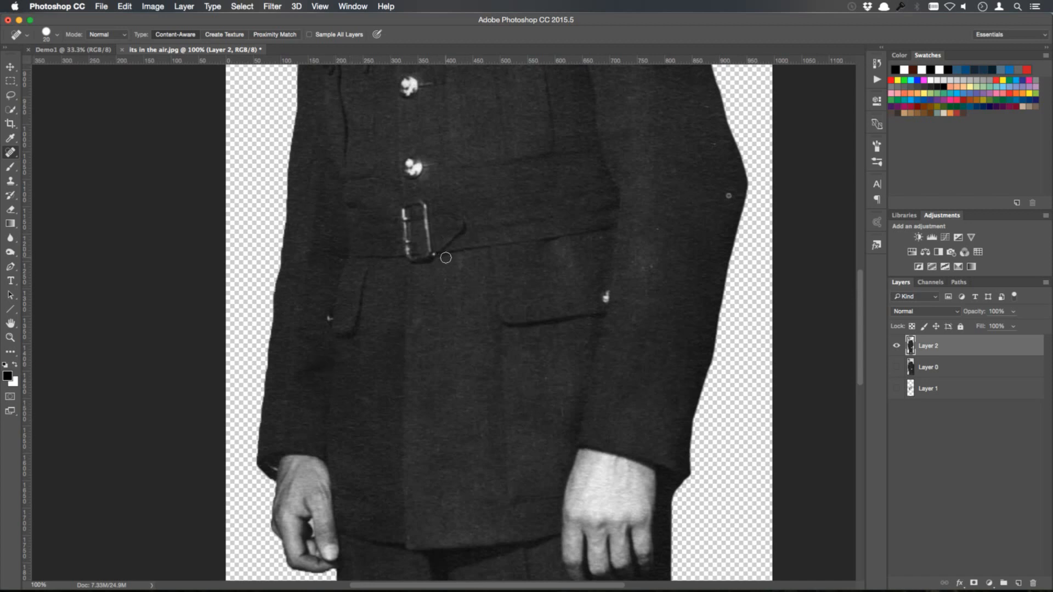
pyautogui.scroll(5, 737, 190)
pyautogui.hscroll(4, 737, 190)
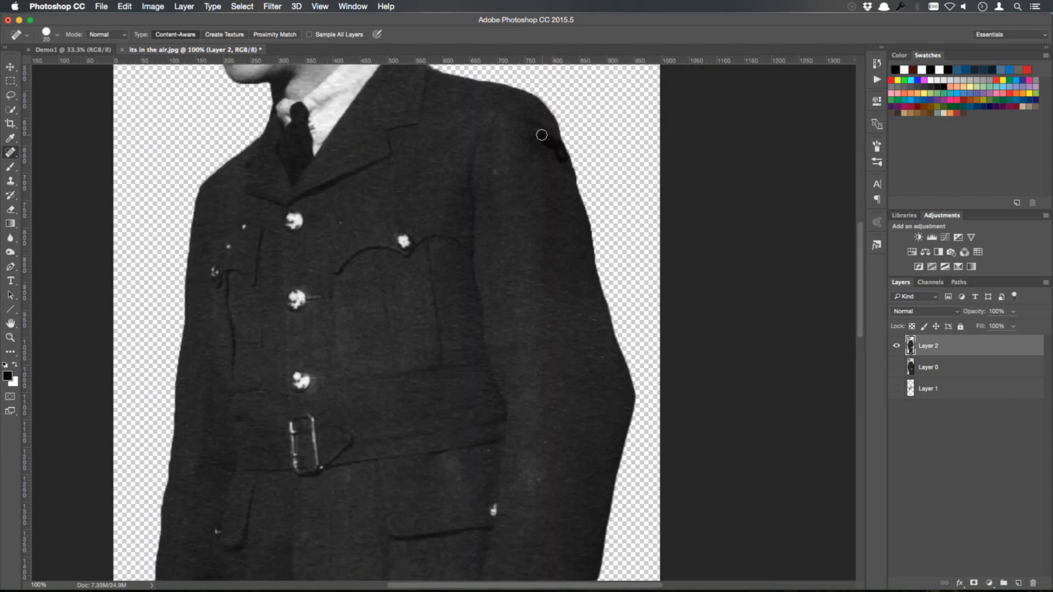
pyautogui.moveTo(542, 135); pyautogui.dragTo(551, 163)
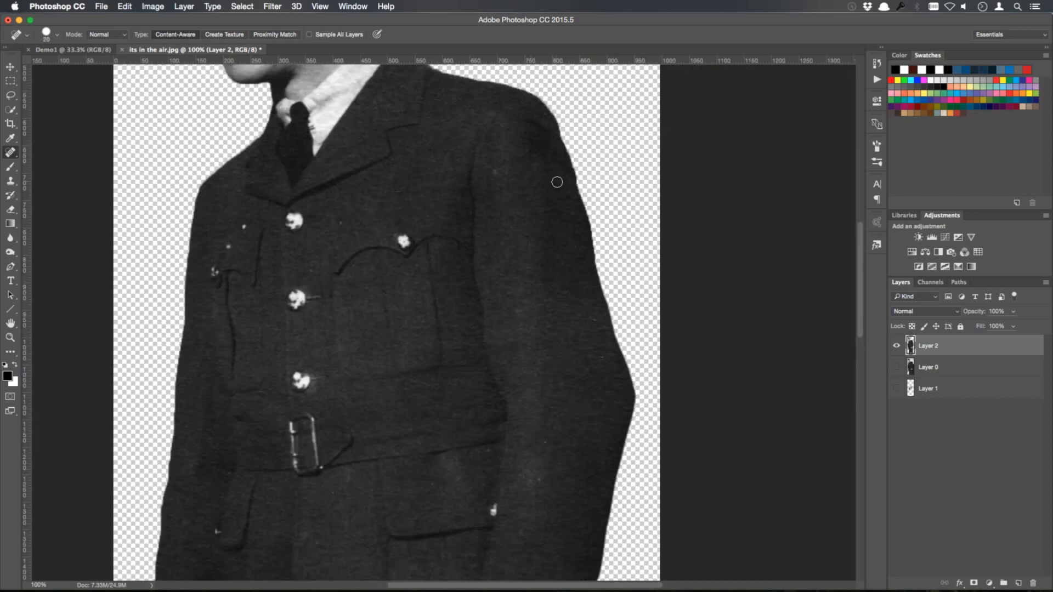
pyautogui.click(244, 226)
pyautogui.moveTo(518, 478); pyautogui.dragTo(540, 473)
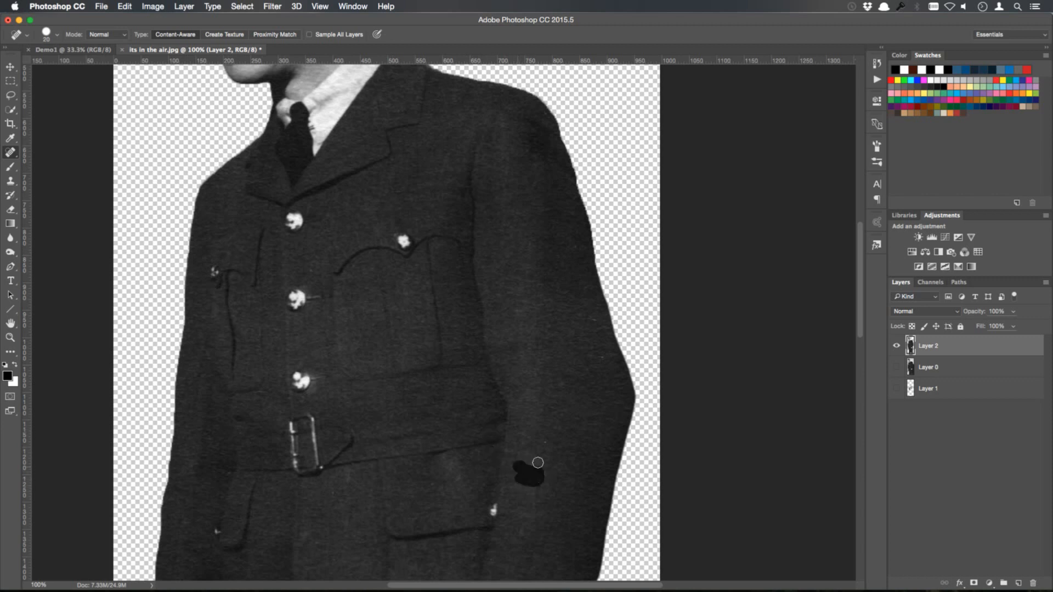
pyautogui.moveTo(473, 474)
pyautogui.mouseDown()
pyautogui.moveTo(452, 479)
pyautogui.moveTo(447, 456)
pyautogui.mouseUp()
pyautogui.moveTo(594, 321); pyautogui.dragTo(588, 317)
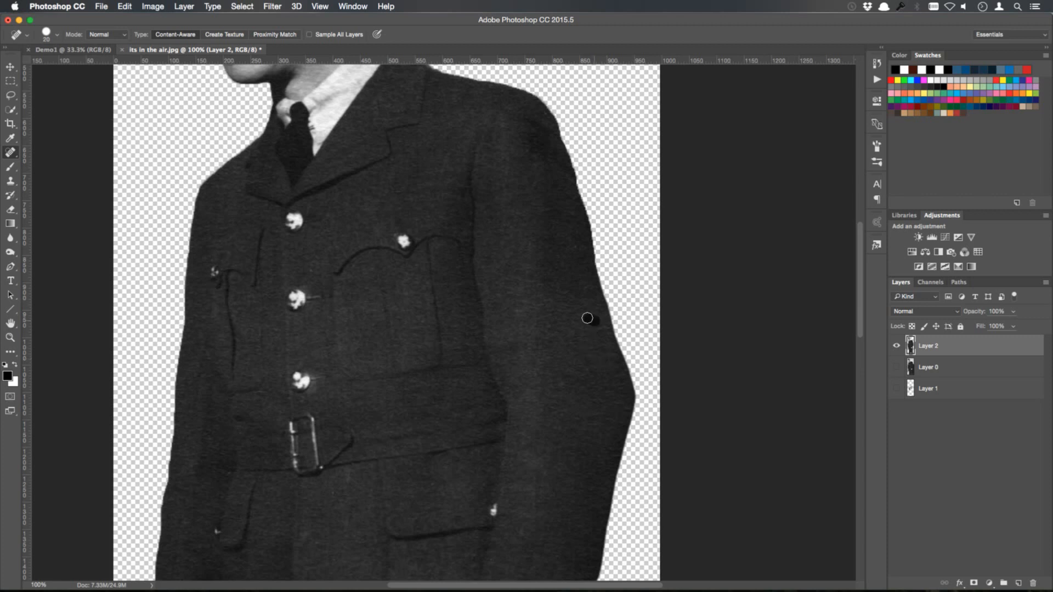
pyautogui.moveTo(598, 373); pyautogui.dragTo(599, 390)
pyautogui.moveTo(540, 226); pyautogui.dragTo(596, 429)
pyautogui.moveTo(513, 205); pyautogui.dragTo(534, 177)
pyautogui.moveTo(555, 441); pyautogui.dragTo(574, 334)
# - Heal the remaining small spots on the jacket's lower front and the upper trouser legs
pyautogui.scroll(-10, 574, 334)
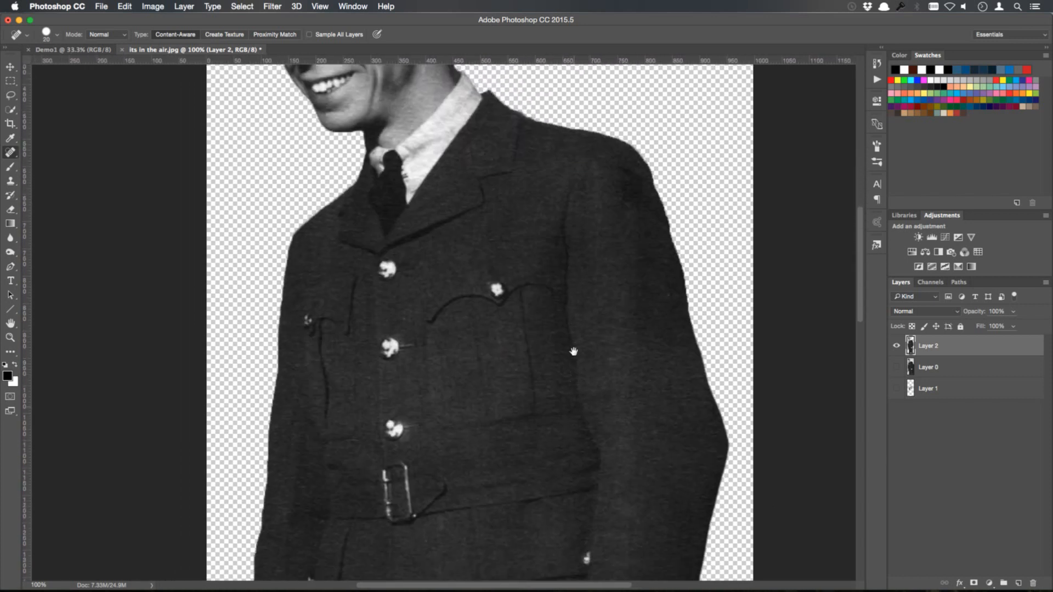
pyautogui.scroll(-2, 579, 250)
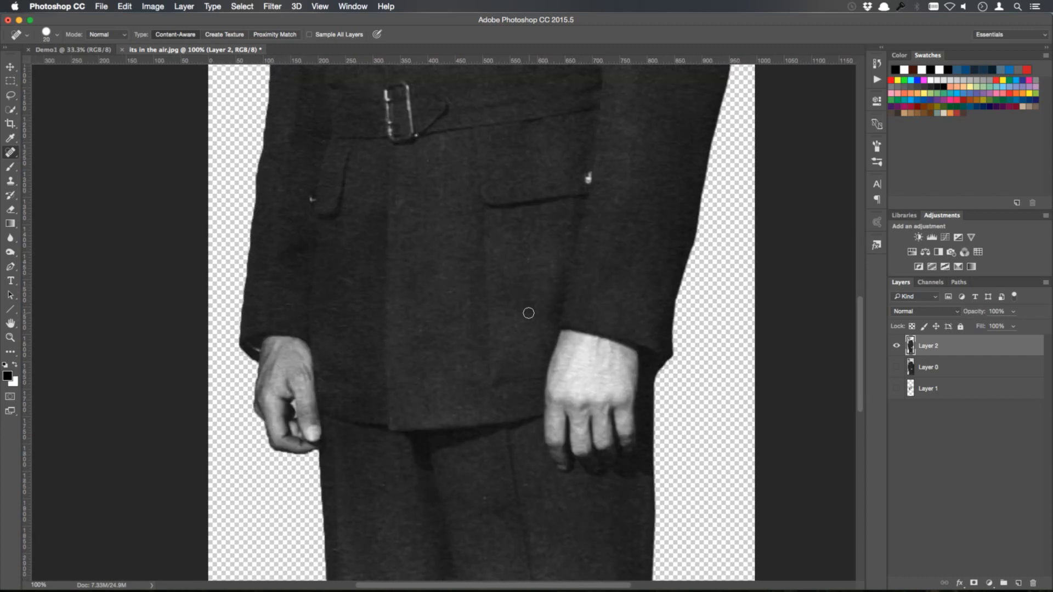
pyautogui.moveTo(528, 313); pyautogui.dragTo(532, 269)
pyautogui.moveTo(576, 430); pyautogui.dragTo(599, 223)
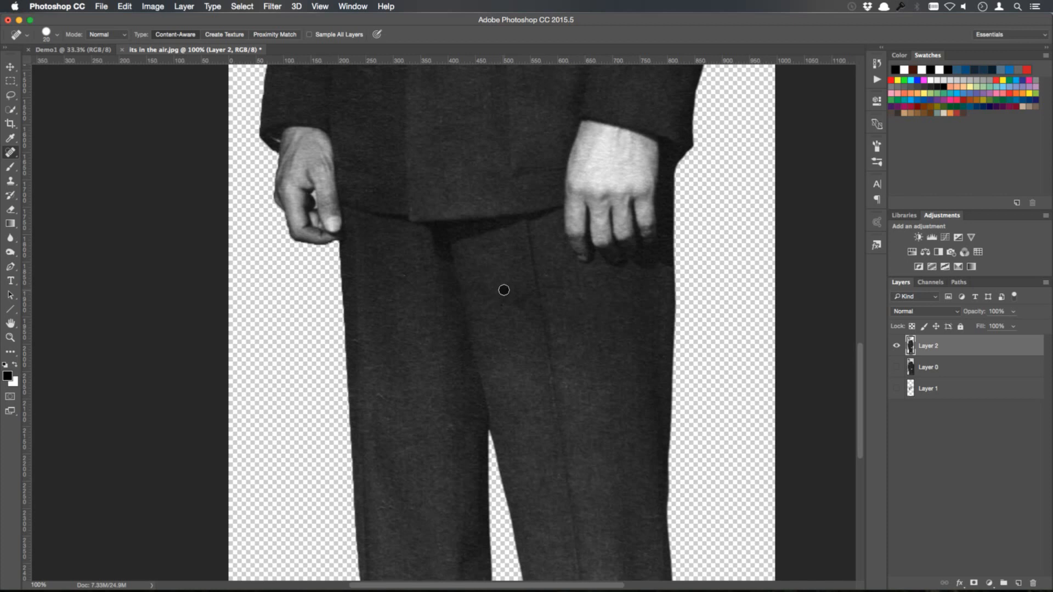
pyautogui.click(380, 395)
pyautogui.click(451, 426)
# - Inspect the whole cutout at 100% from head to trousers for leftover blemishes, then return to the full view
pyautogui.moveTo(582, 368); pyautogui.dragTo(585, 501)
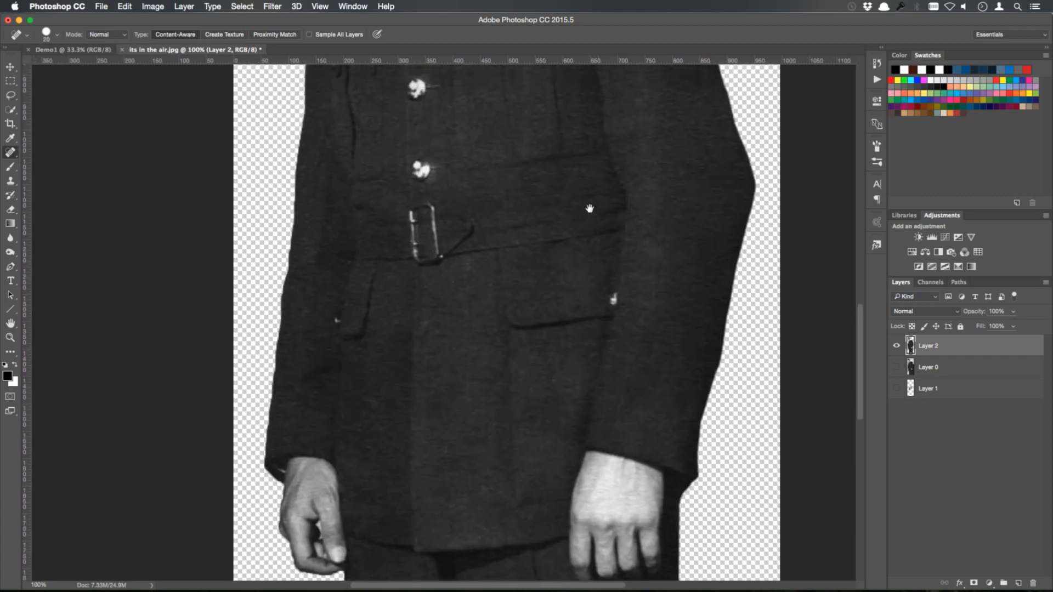
pyautogui.moveTo(590, 209); pyautogui.dragTo(574, 419)
pyautogui.moveTo(509, 127); pyautogui.dragTo(553, 436)
pyautogui.moveTo(590, 370); pyautogui.dragTo(551, 158)
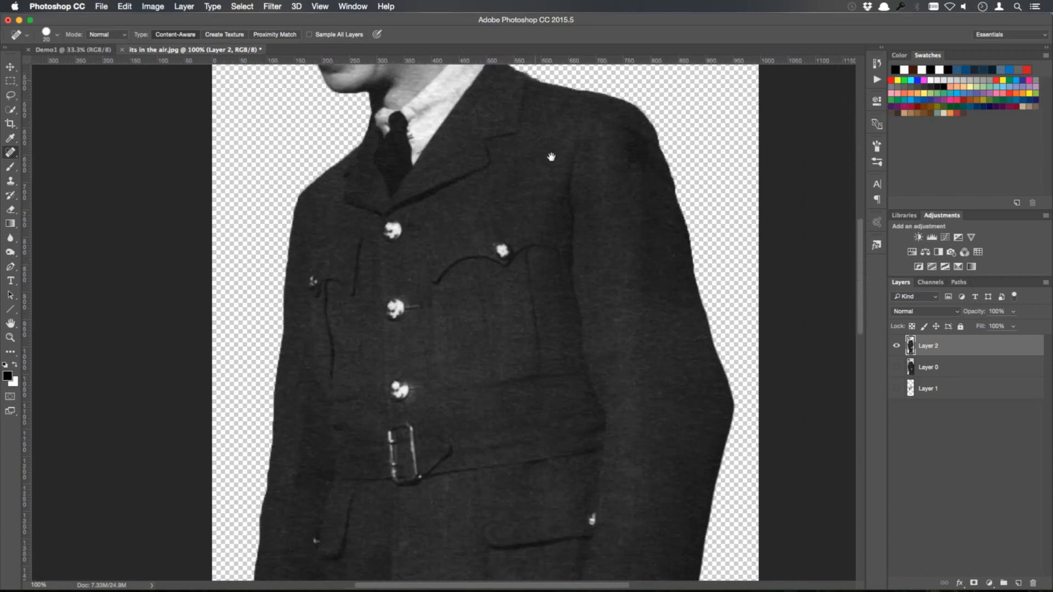
pyautogui.moveTo(567, 484); pyautogui.dragTo(564, 178)
pyautogui.moveTo(540, 493); pyautogui.dragTo(557, 200)
pyautogui.moveTo(568, 475); pyautogui.dragTo(572, 532)
pyautogui.moveTo(582, 141); pyautogui.dragTo(596, 539)
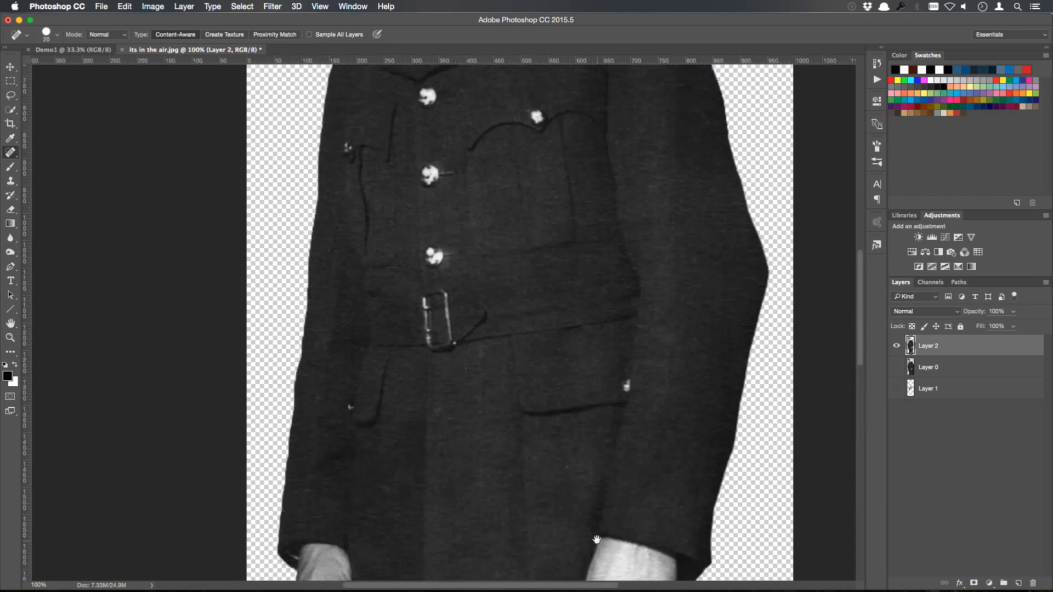
pyautogui.moveTo(527, 117); pyautogui.dragTo(535, 275)
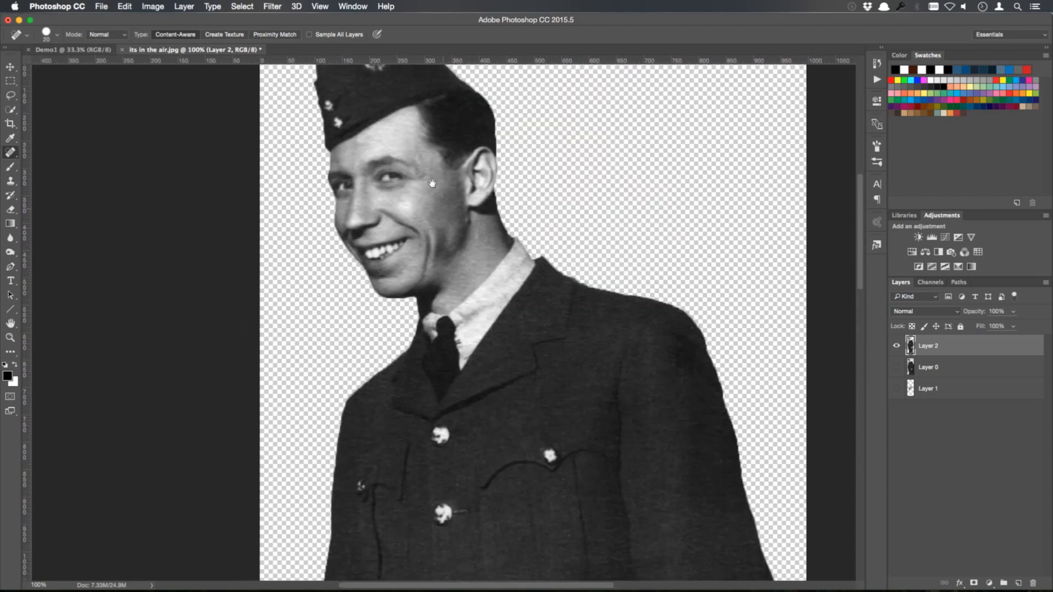
pyautogui.moveTo(433, 183); pyautogui.dragTo(487, 158)
pyautogui.scroll(-2, 486, 165)
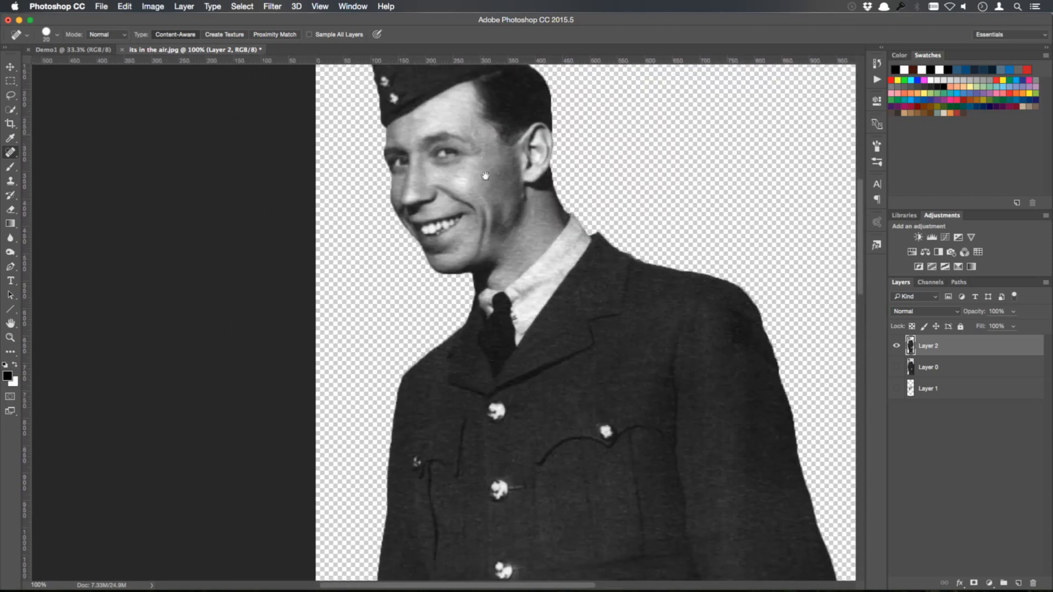
pyautogui.scroll(-6, 558, 383)
pyautogui.hscroll(3, 558, 383)
pyautogui.scroll(-10, 559, 381)
pyautogui.hscroll(1, 559, 382)
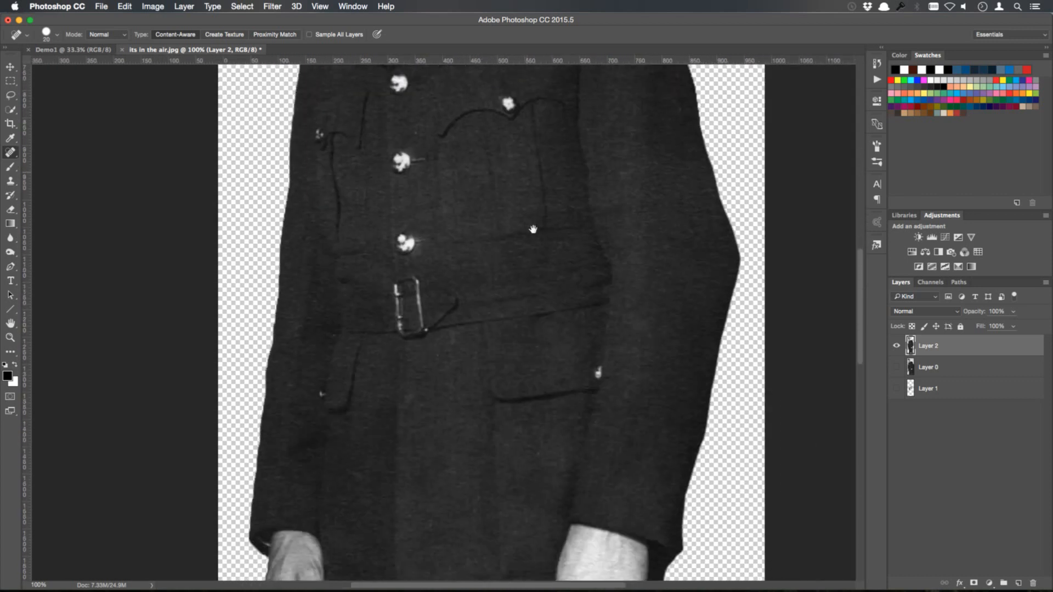
pyautogui.scroll(-10, 535, 427)
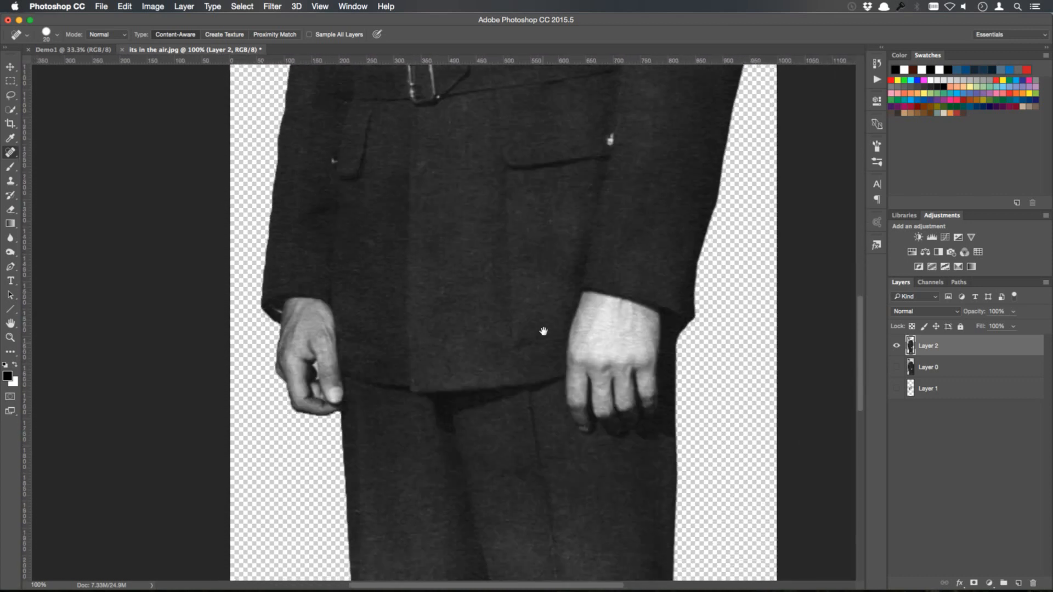
pyautogui.hscroll(-1, 546, 336)
pyautogui.scroll(8, 580, 319)
pyautogui.hscroll(1, 580, 318)
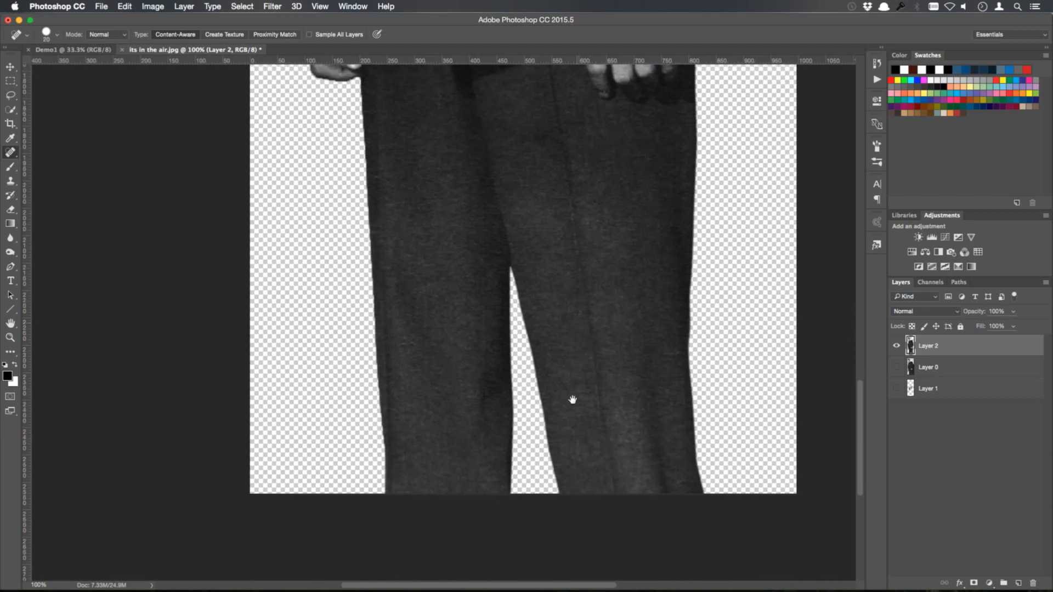
pyautogui.scroll(6, 563, 296)
pyautogui.hscroll(-1, 563, 297)
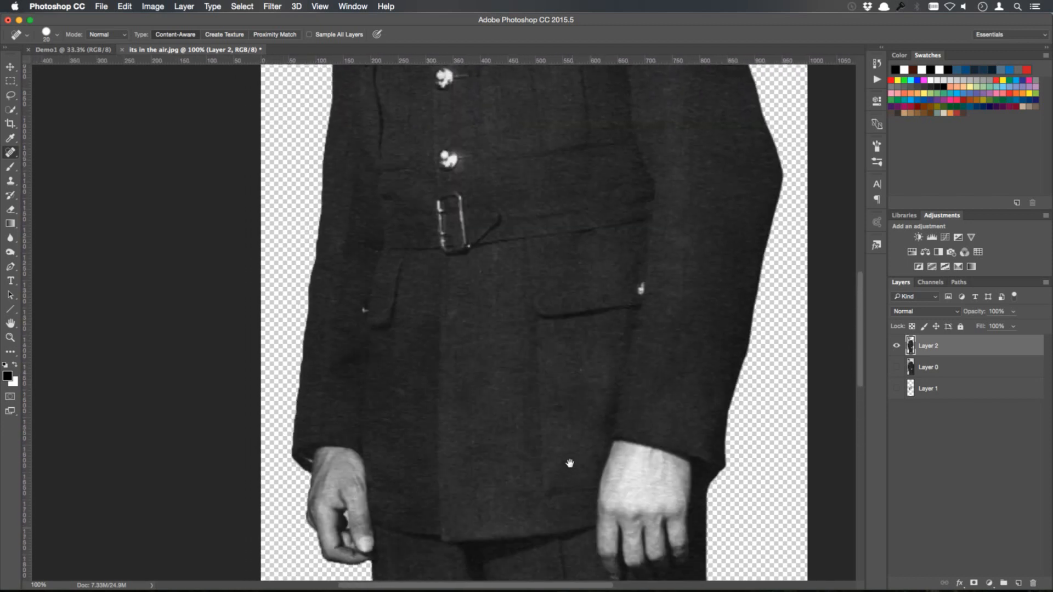
pyautogui.scroll(3, 547, 357)
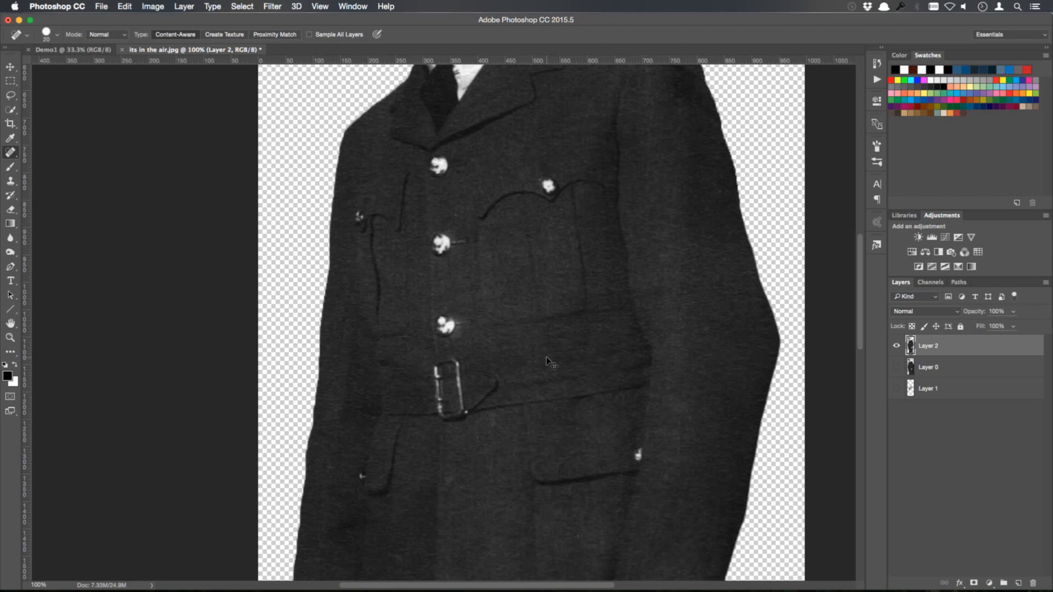
pyautogui.press('super+0')
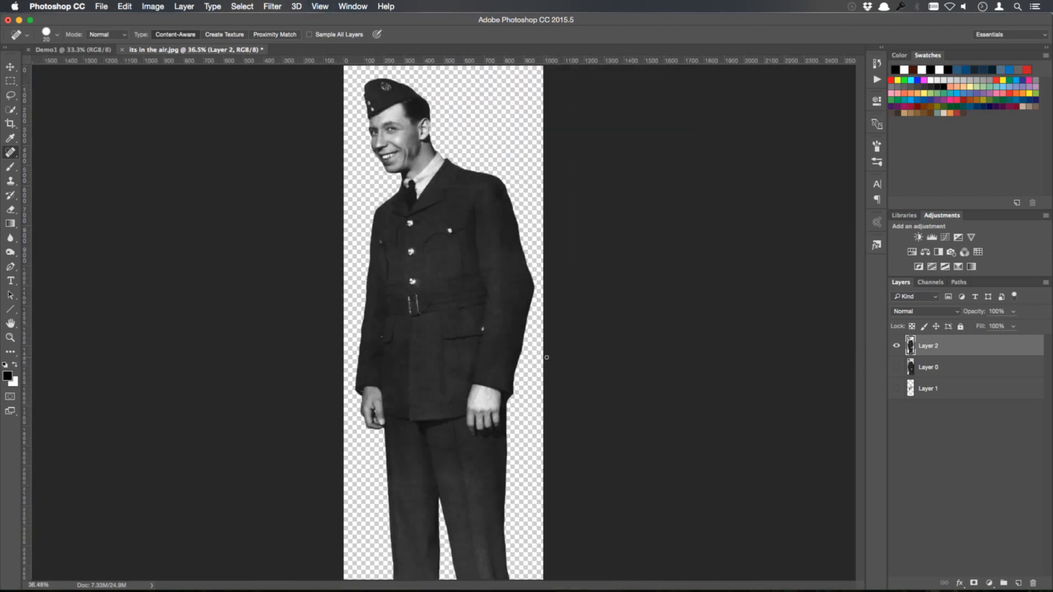
# - Expand the canvas with the Crop tool equally on both sides to about 1650 px wide, adding a little space above the cap
pyautogui.click(10, 125)
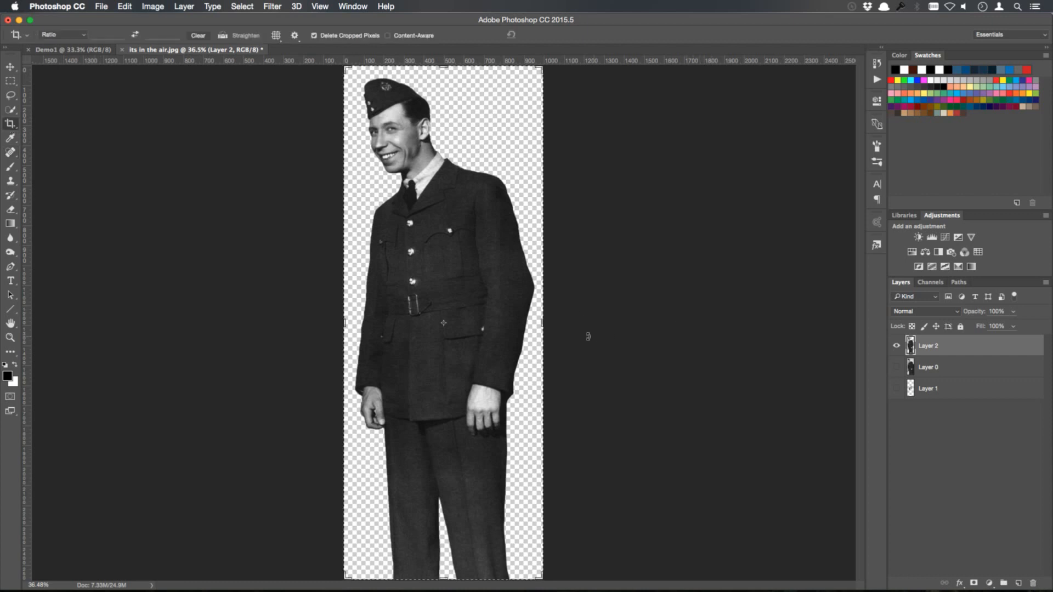
pyautogui.moveTo(543, 323); pyautogui.dragTo(609, 322)
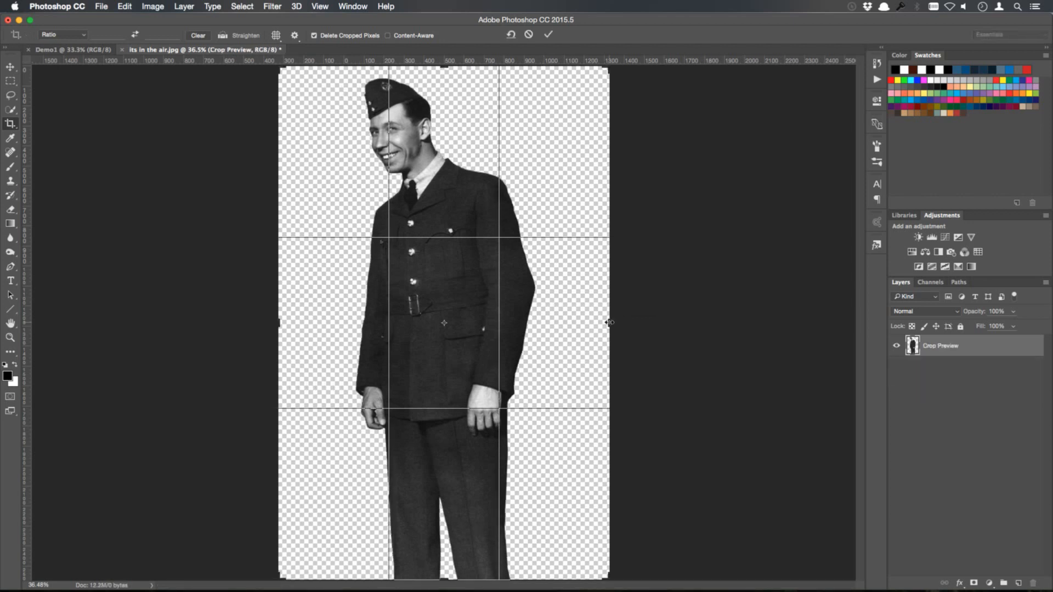
pyautogui.moveTo(447, 68); pyautogui.dragTo(445, 75)
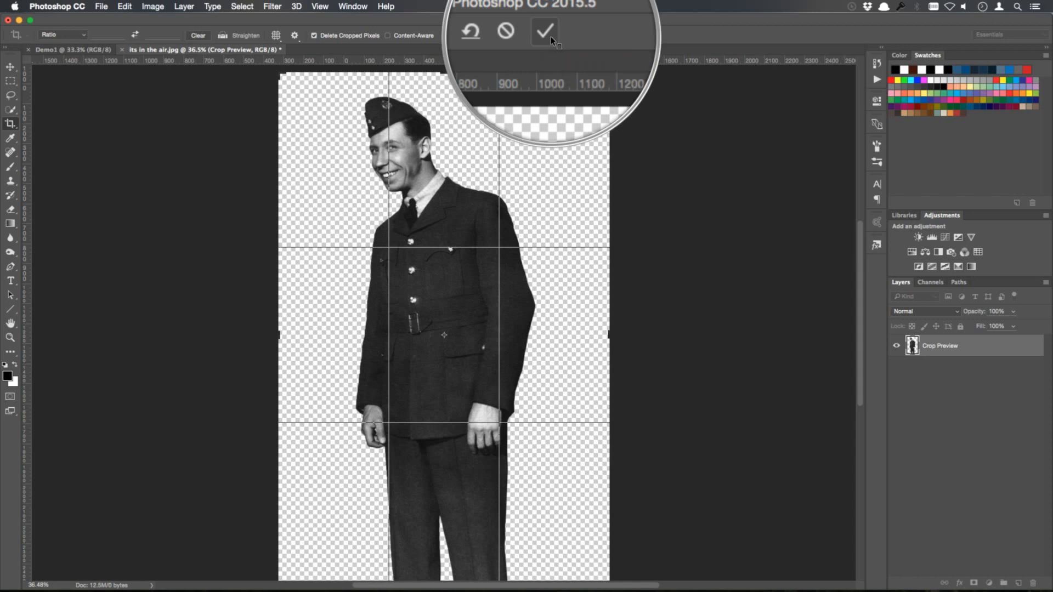
pyautogui.click(551, 36)
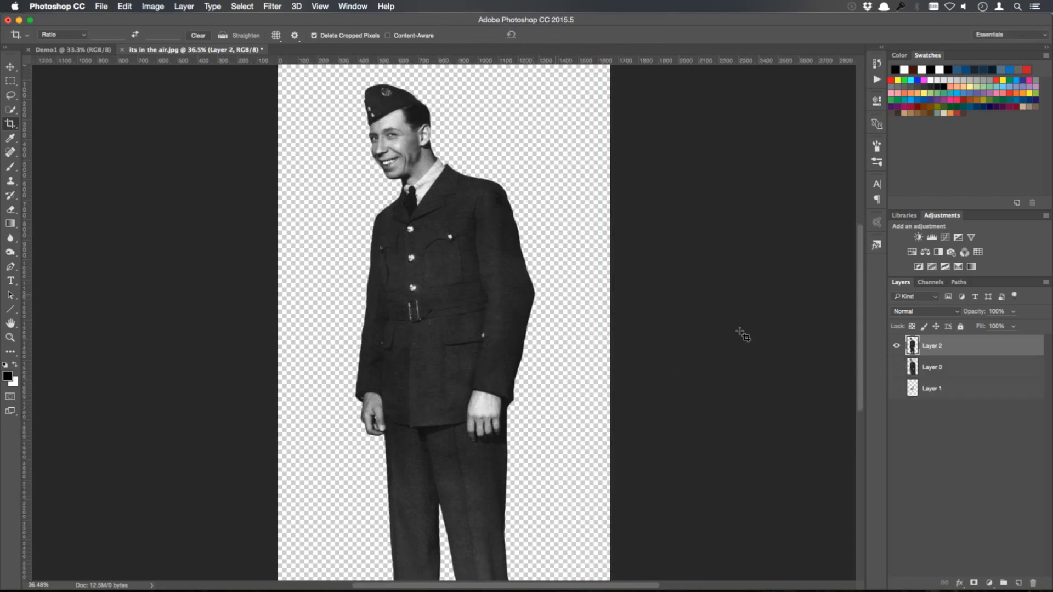
# - Move the man toward the canvas's right edge and extend the canvas on its left side to about 2000 px wide
pyautogui.click(10, 67)
pyautogui.moveTo(467, 265); pyautogui.dragTo(517, 273)
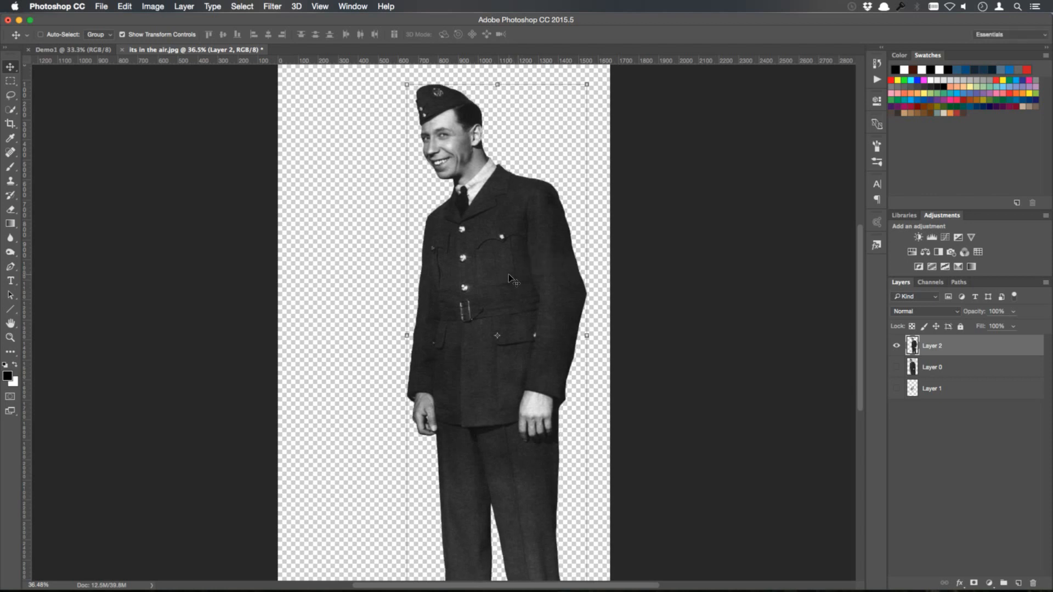
pyautogui.click(10, 123)
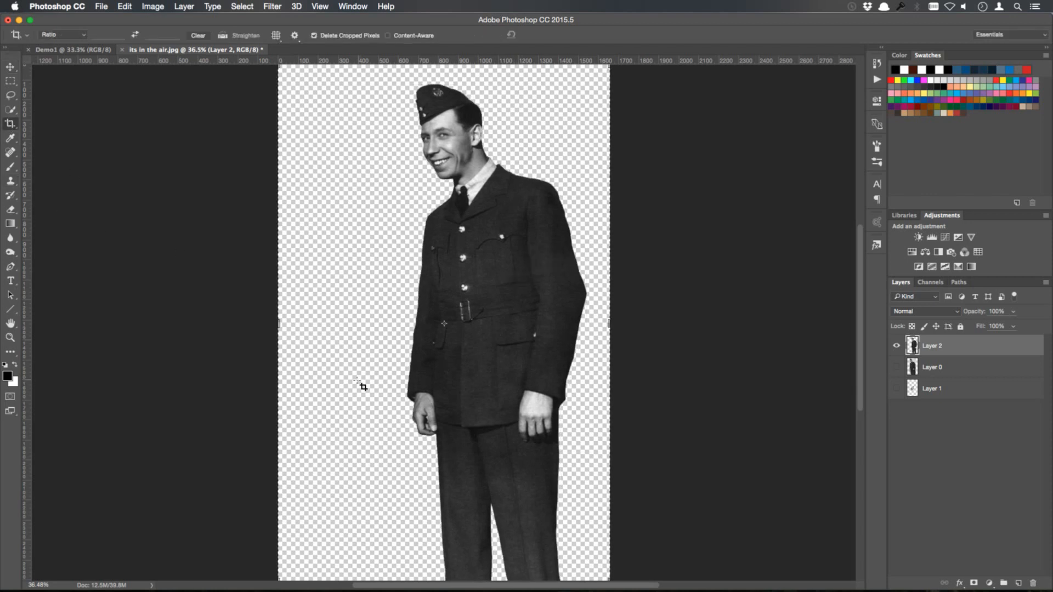
pyautogui.moveTo(280, 324); pyautogui.dragTo(245, 319)
pyautogui.click(548, 34)
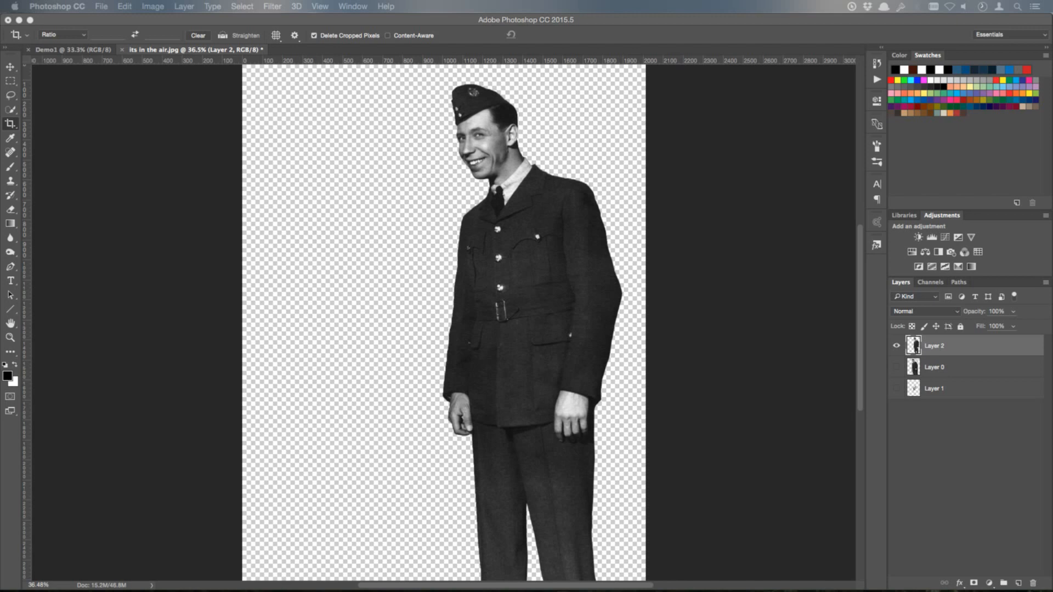
# - Switch to Chrome's Google Images results for Concrete and limit them to large images
pyautogui.moveTo(1052, 90); pyautogui.dragTo(430, 29)
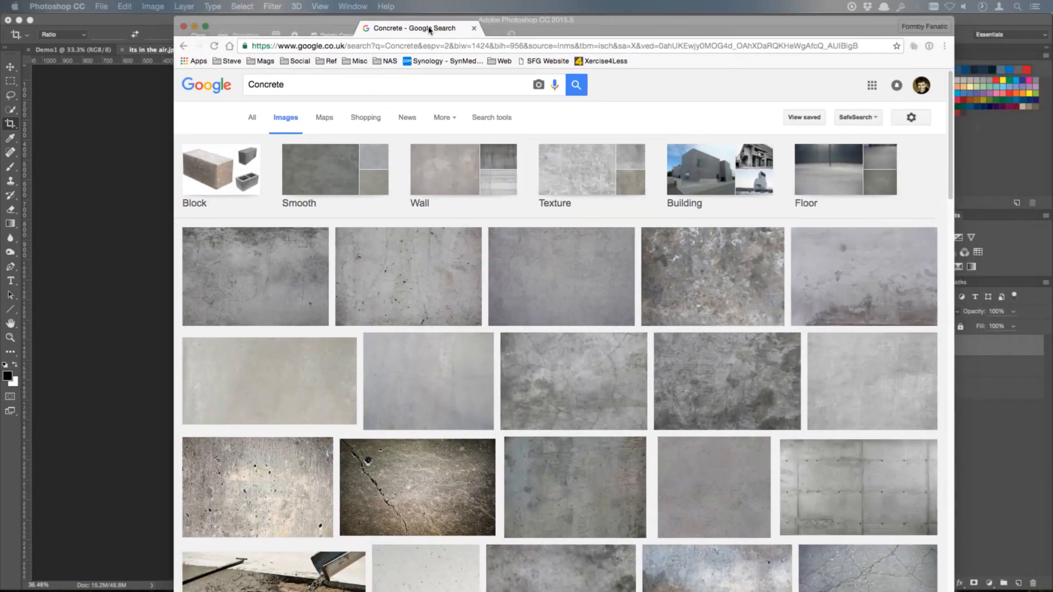
pyautogui.click(588, 145)
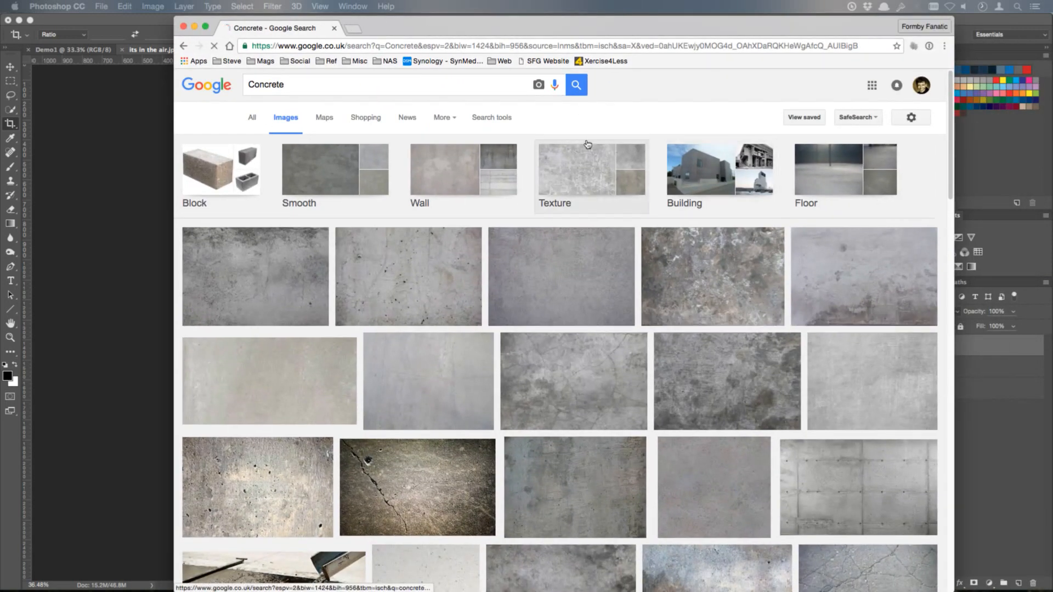
pyautogui.moveTo(699, 26); pyautogui.dragTo(649, 67)
pyautogui.moveTo(840, 493); pyautogui.dragTo(839, 546)
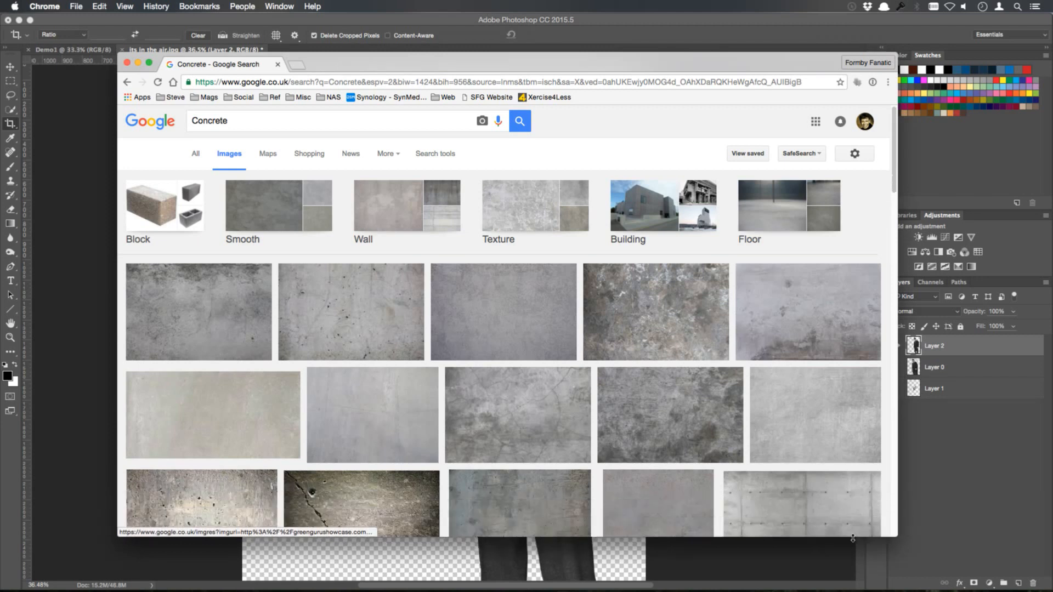
pyautogui.click(435, 154)
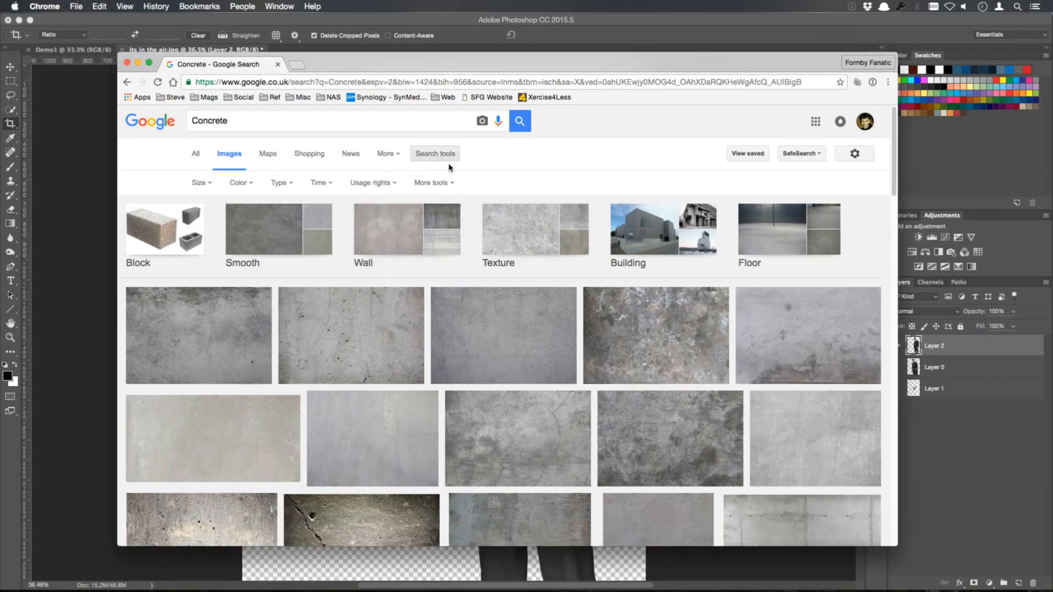
pyautogui.click(207, 184)
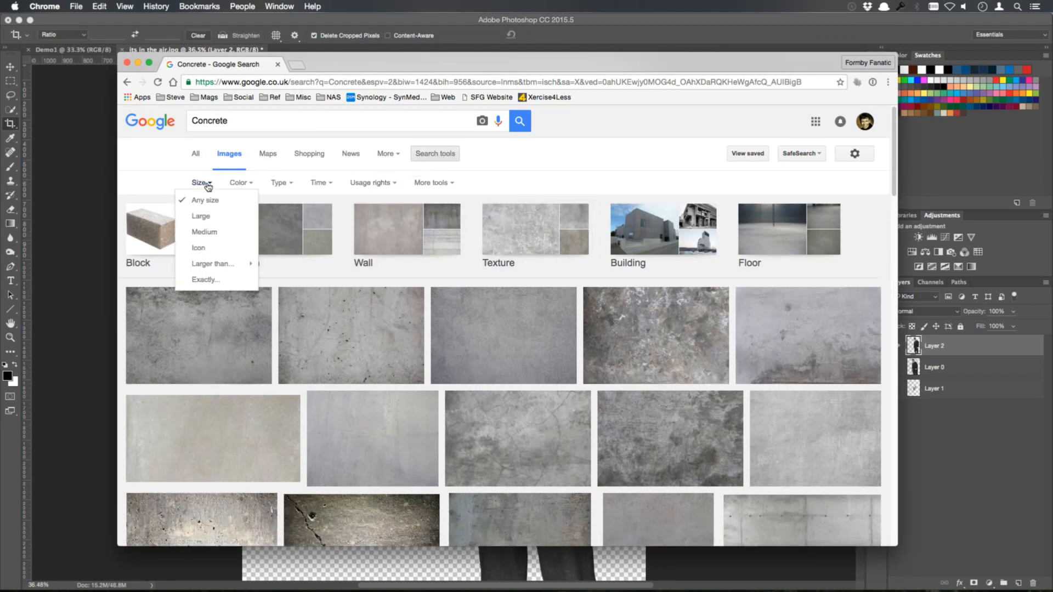
pyautogui.click(212, 220)
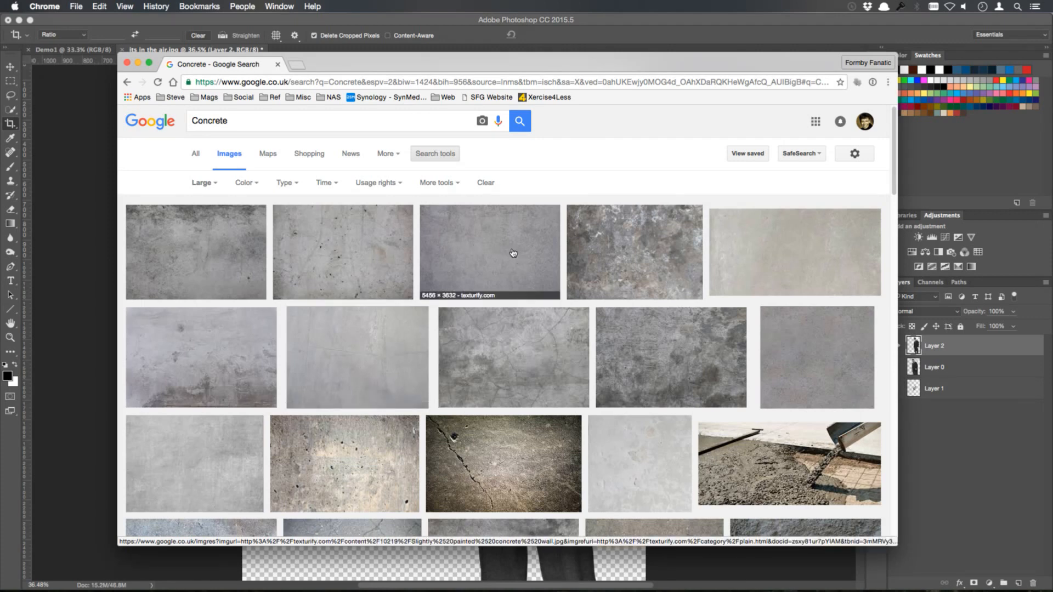
# - Browse the concrete textures and open the 3000 × 2000 generic grey concrete image from Wild Textures at full size
pyautogui.scroll(-5, 624, 383)
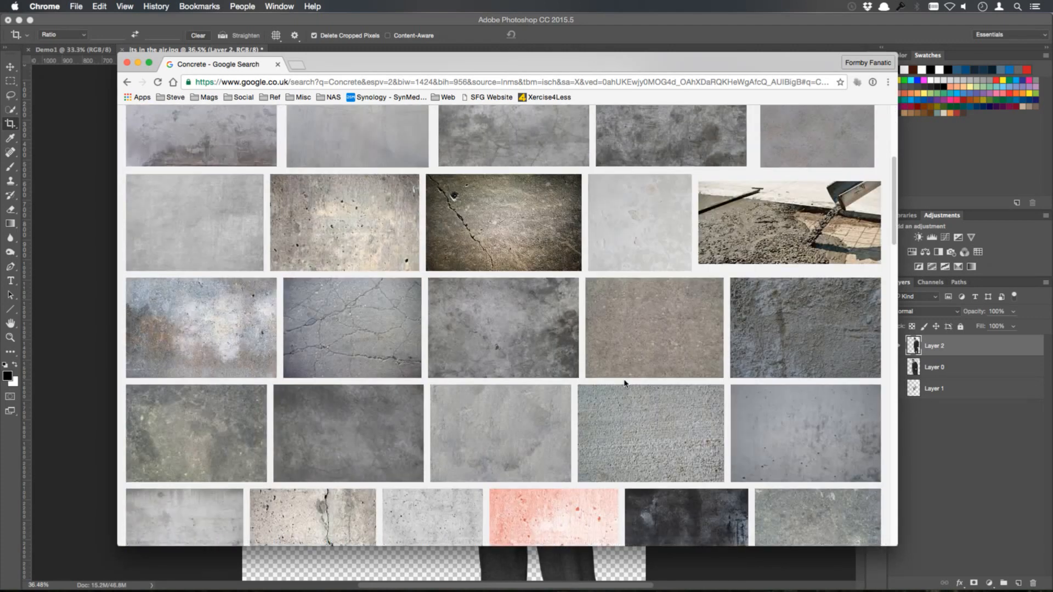
pyautogui.scroll(-3, 624, 383)
pyautogui.scroll(1, 624, 383)
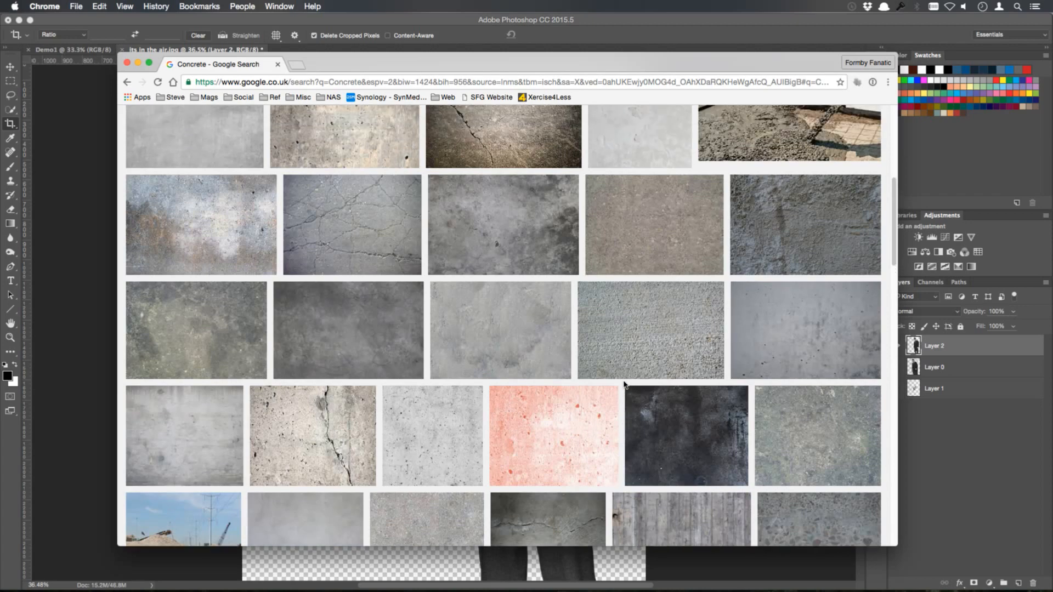
pyautogui.scroll(8, 383, 320)
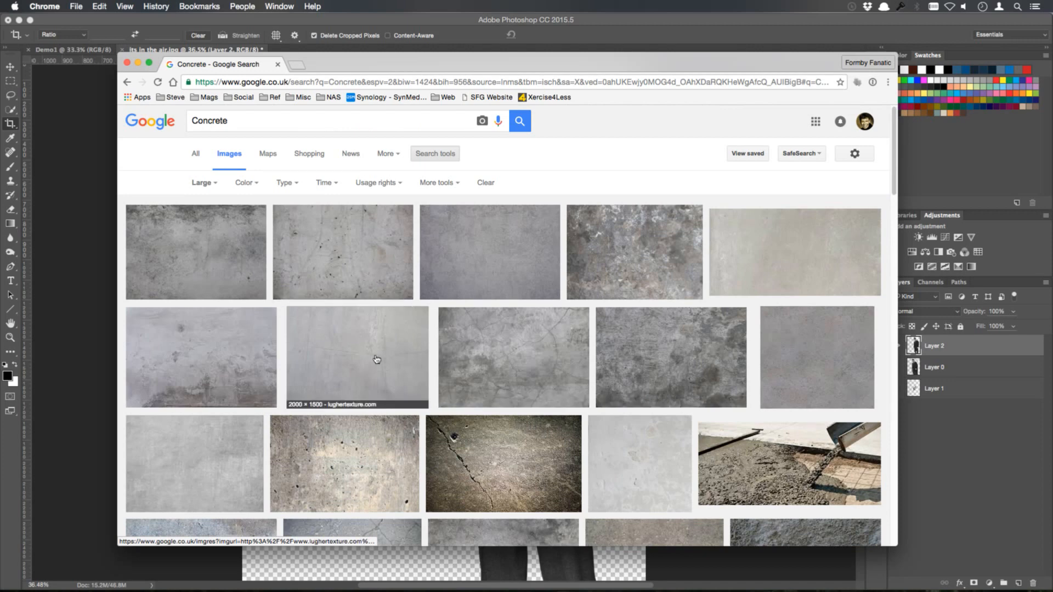
pyautogui.click(350, 230)
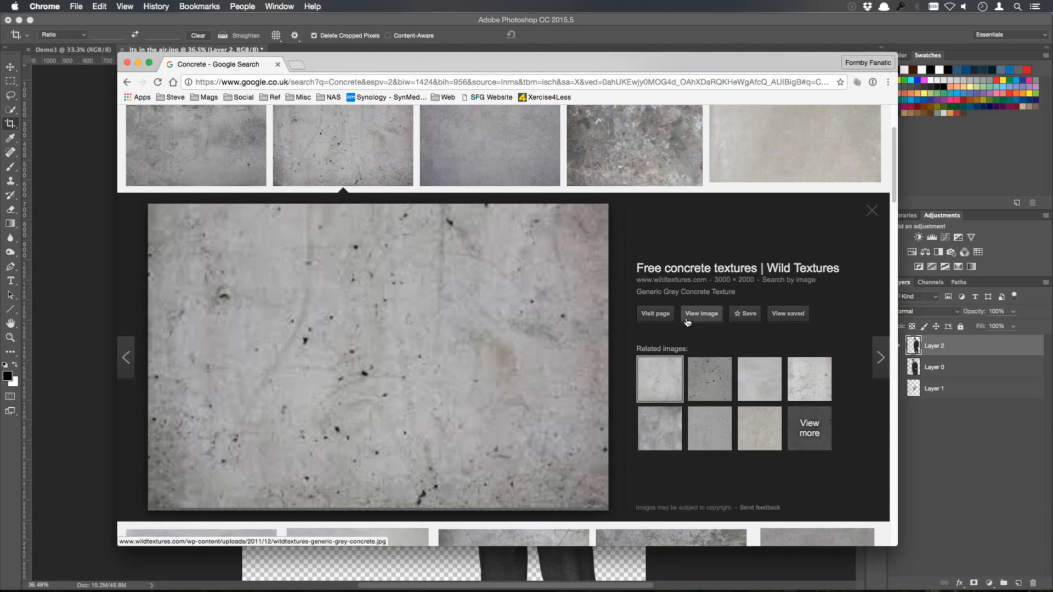
pyautogui.click(700, 316)
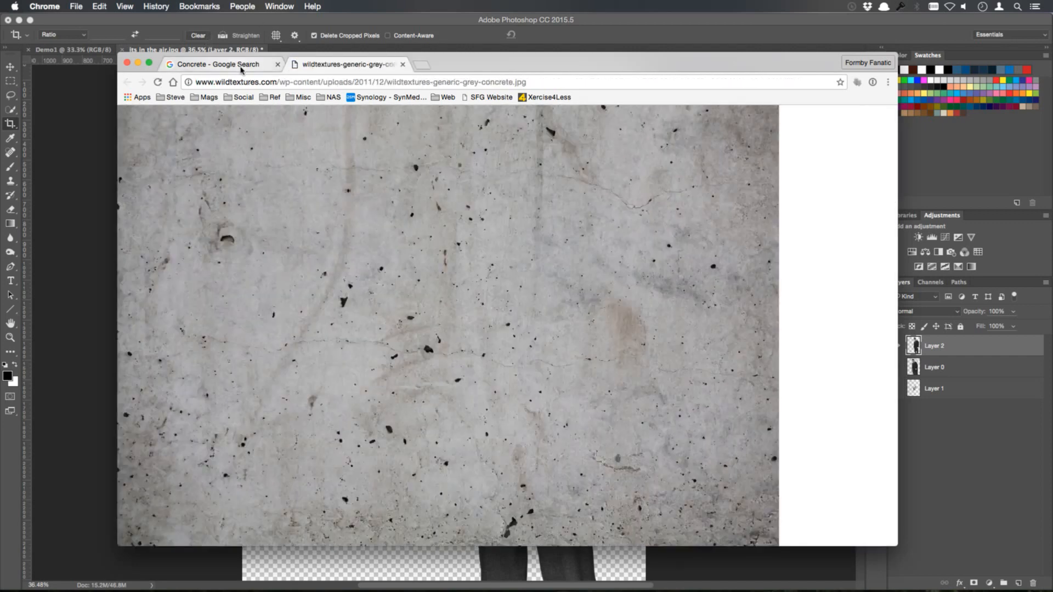
# - Return to the search results and open the full-size blue and rust-coloured 10 Concrete Textures image from outsidethefray.com
pyautogui.click(242, 68)
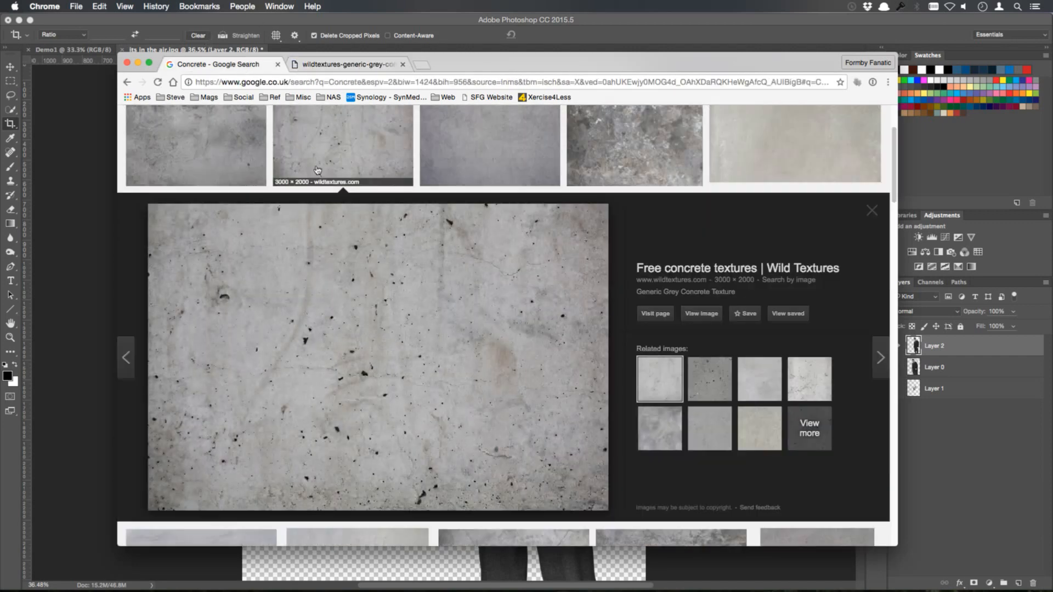
pyautogui.click(870, 218)
pyautogui.scroll(-5, 345, 414)
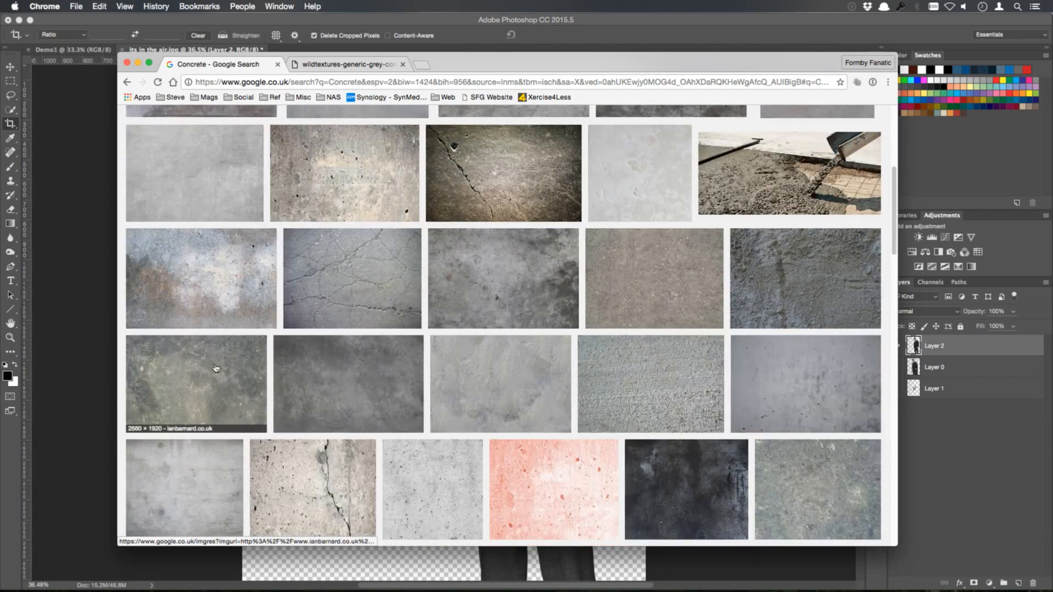
pyautogui.click(203, 281)
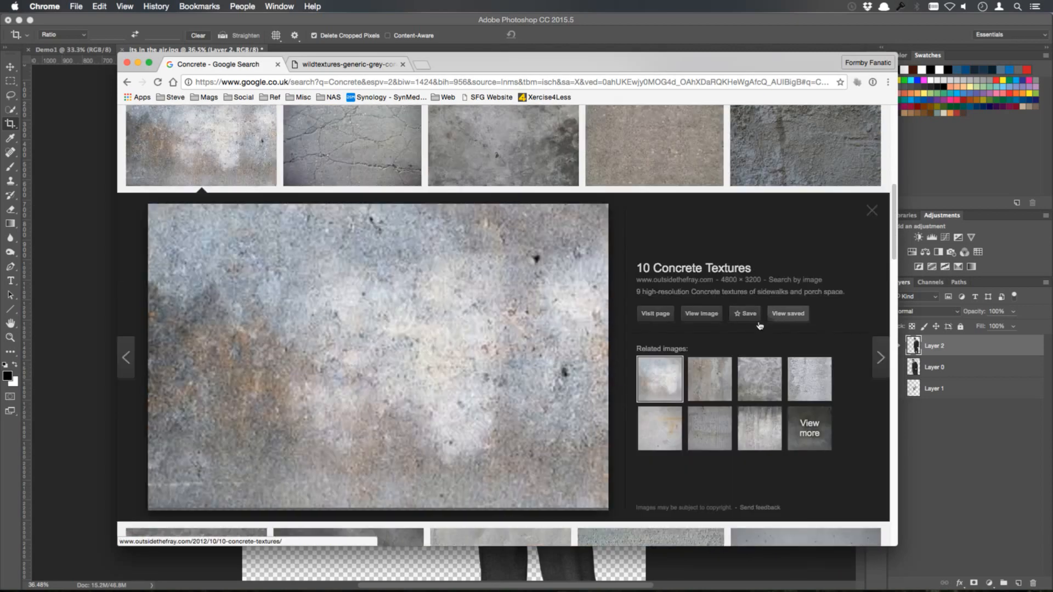
pyautogui.click(705, 315)
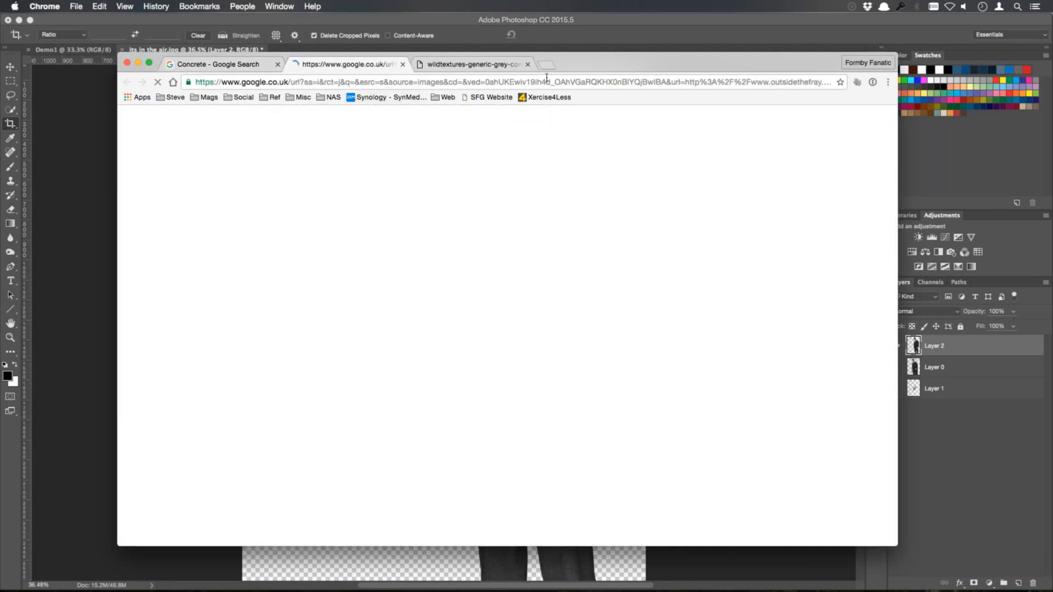
# - Go back to the grey concrete image and save the OTF_Concrete_10.jpg download to the Desktop
pyautogui.click(476, 66)
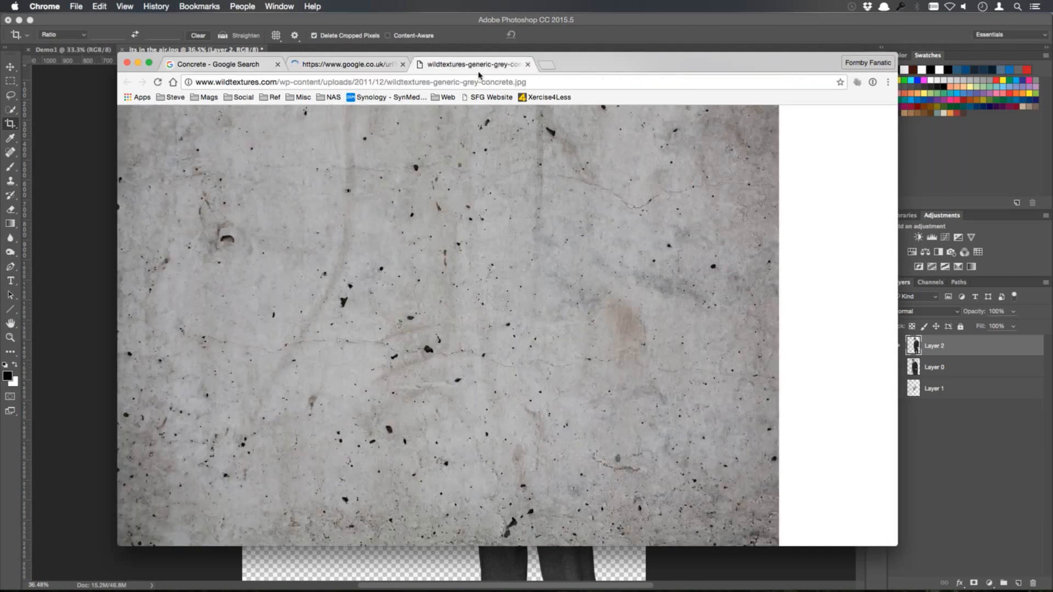
pyautogui.rightClick(399, 267)
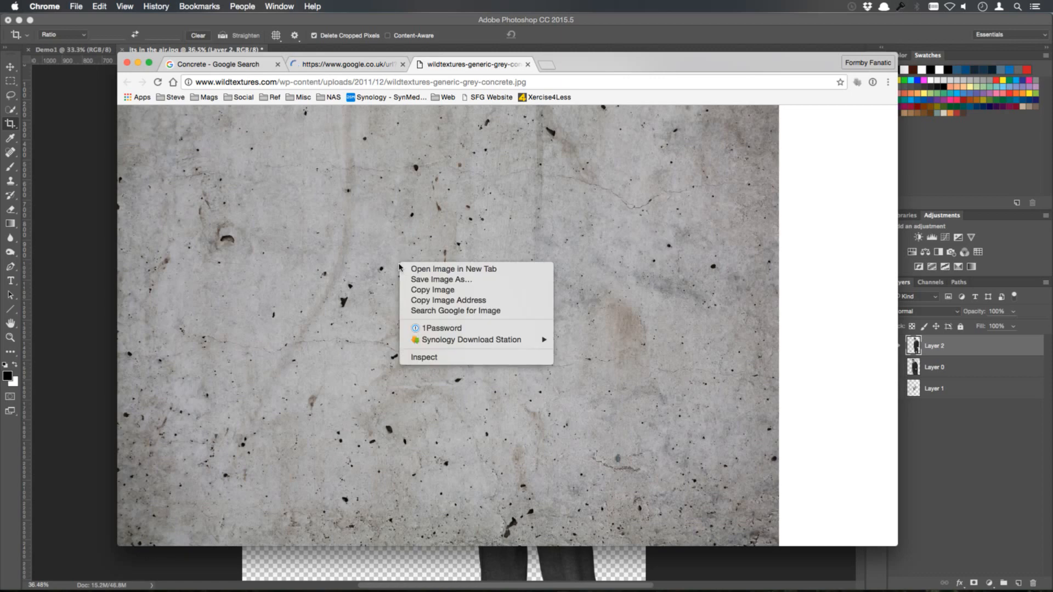
pyautogui.click(464, 291)
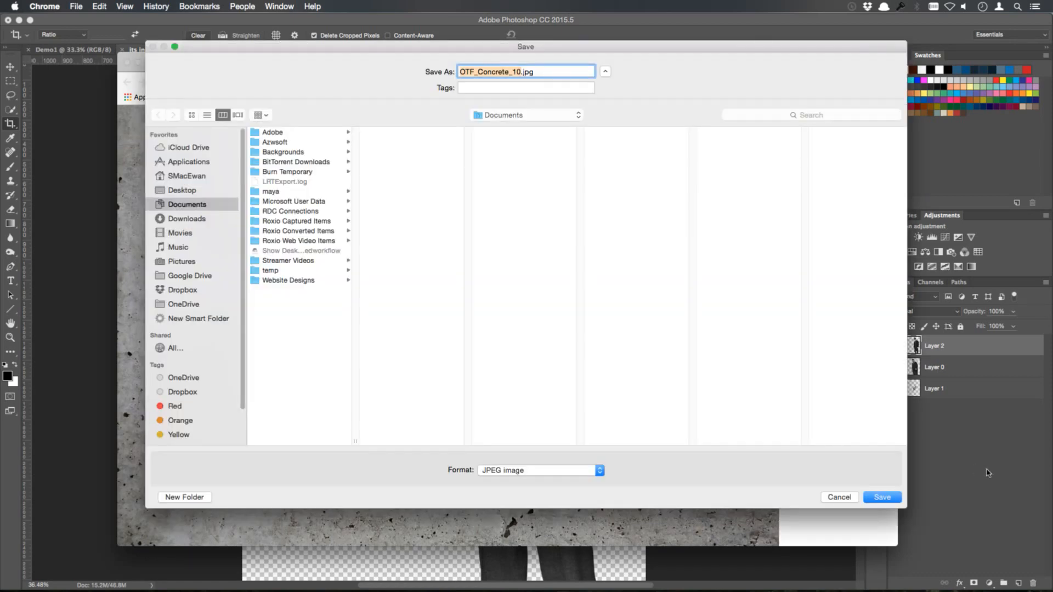
pyautogui.click(182, 190)
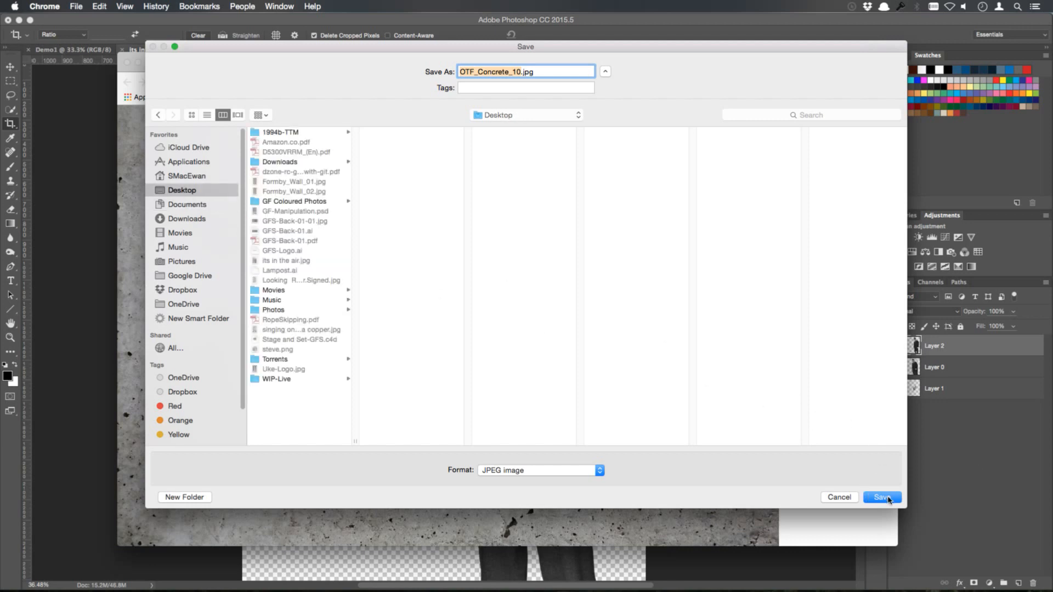
pyautogui.click(883, 497)
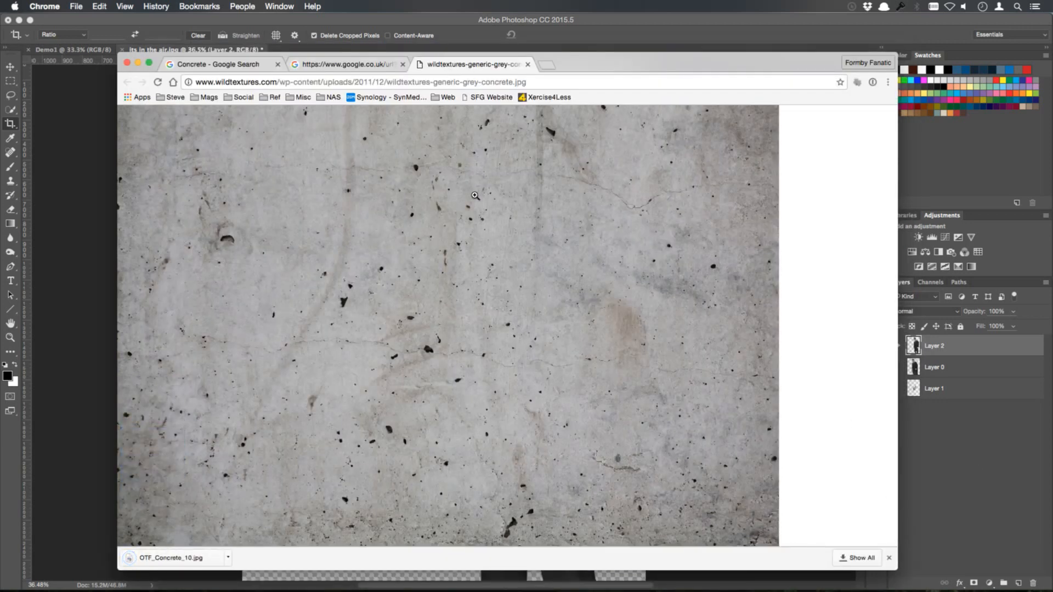
# - Copy the grey concrete image, switch back to Photoshop and paste it as a new layer in its in the air.jpg
pyautogui.rightClick(439, 273)
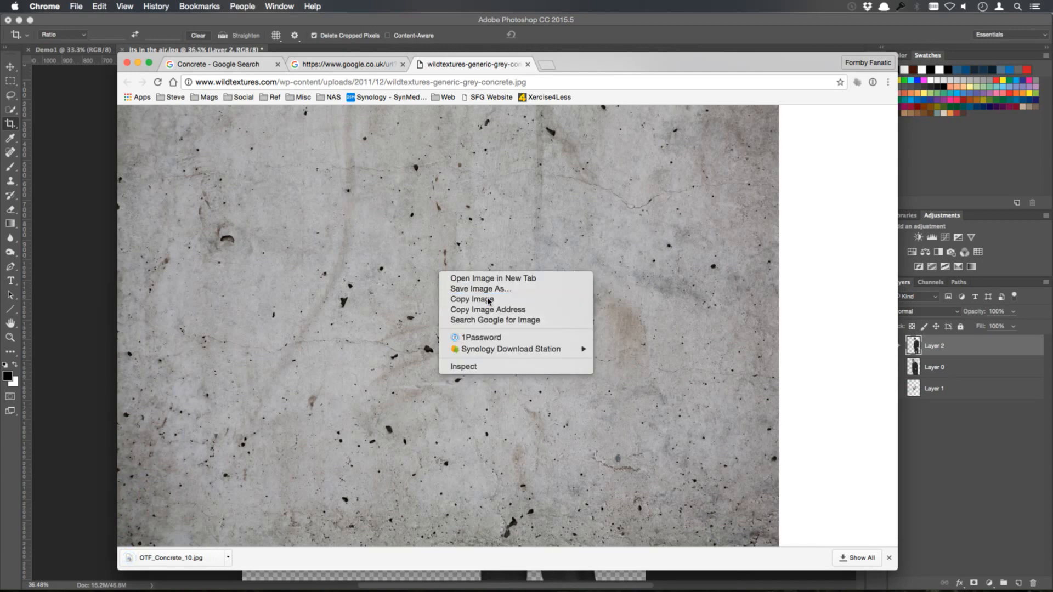
pyautogui.click(488, 300)
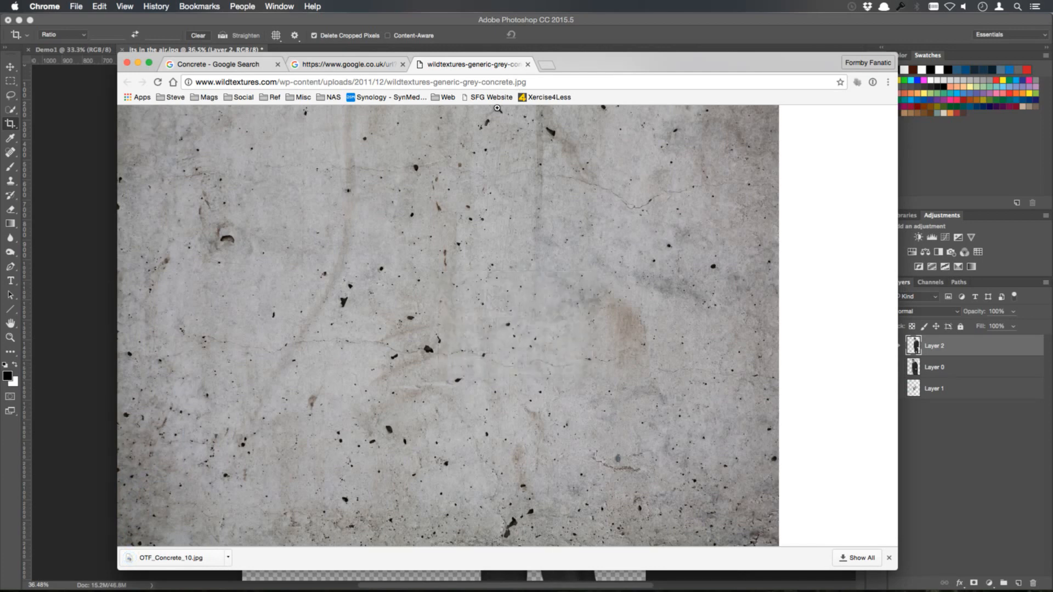
pyautogui.click(138, 63)
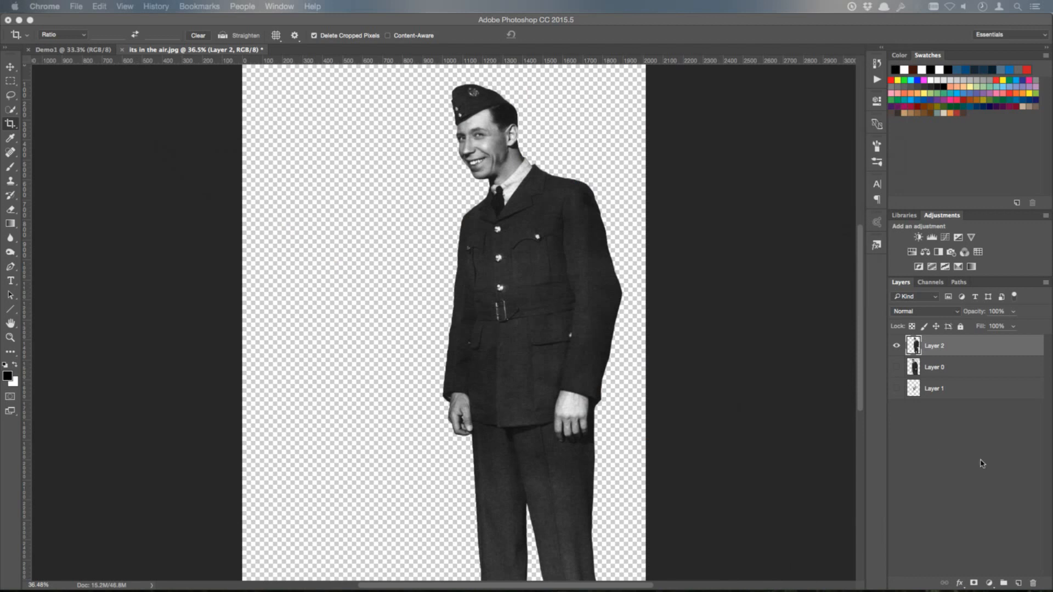
pyautogui.click(691, 263)
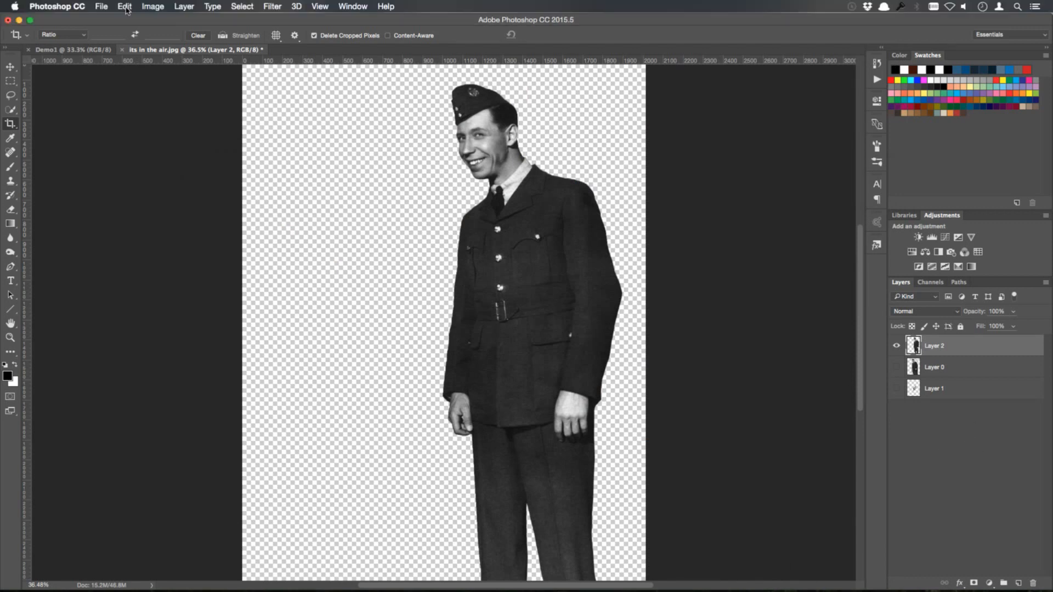
pyautogui.click(125, 6)
pyautogui.click(170, 107)
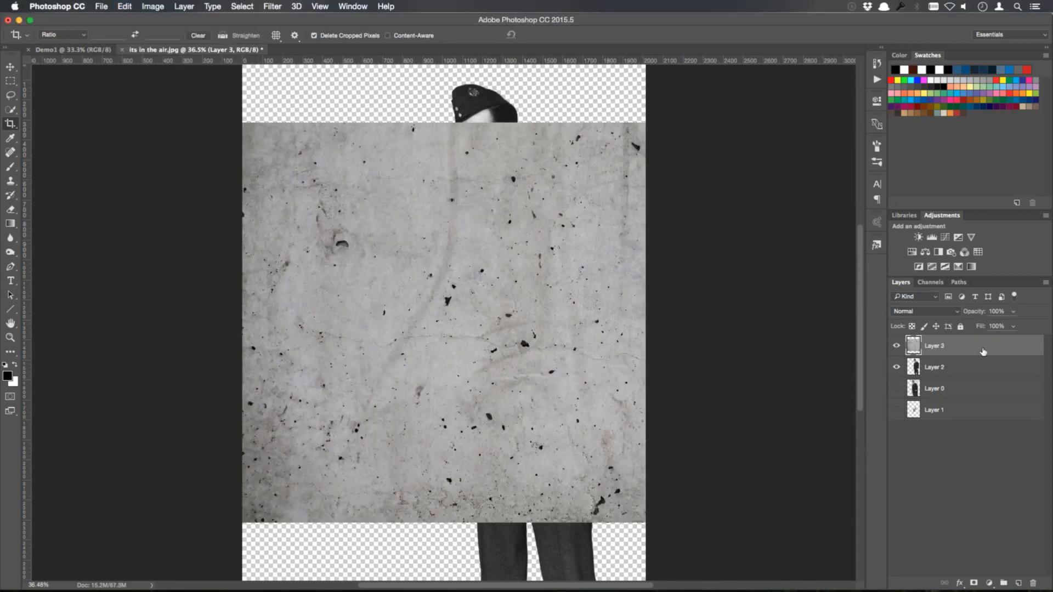
# - Rotate the pasted concrete layer by -90° with the transform controls so it stands upright
pyautogui.click(9, 66)
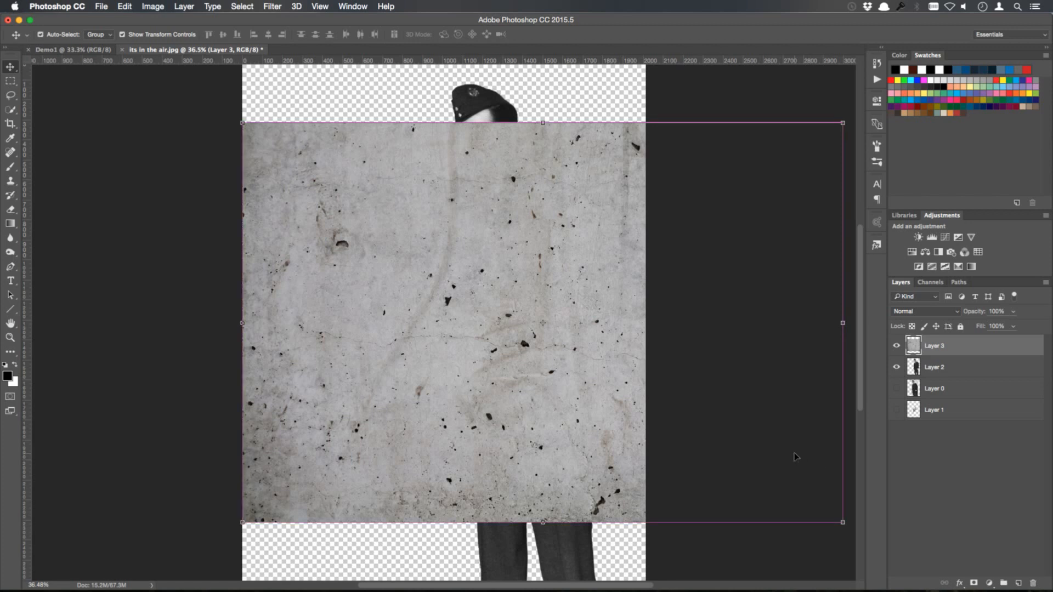
pyautogui.press('super+minus')
pyautogui.press('super+minus')
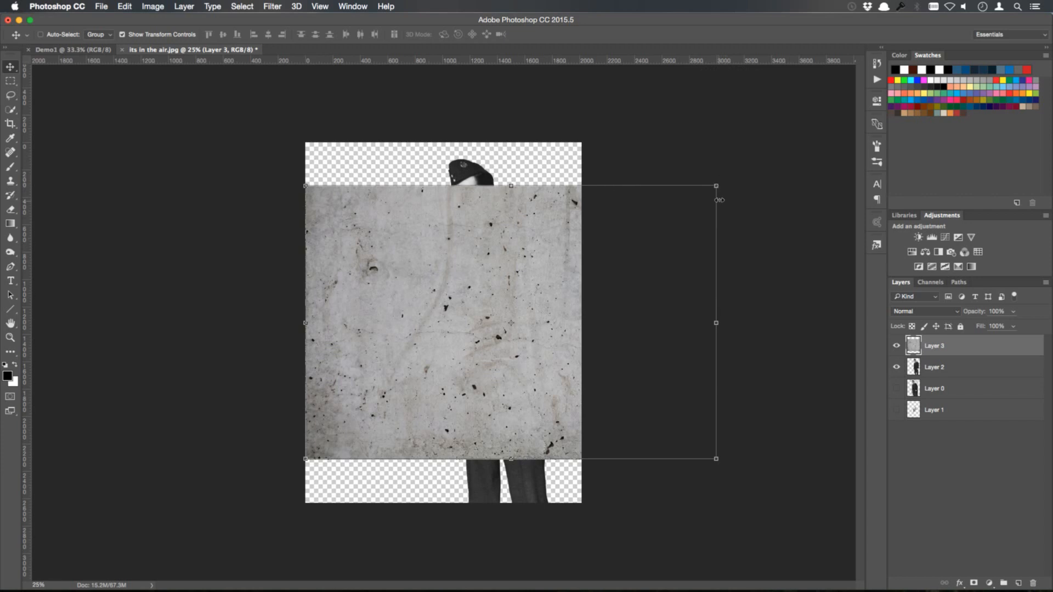
pyautogui.moveTo(725, 181); pyautogui.dragTo(430, 174)
pyautogui.moveTo(460, 167); pyautogui.dragTo(404, 182)
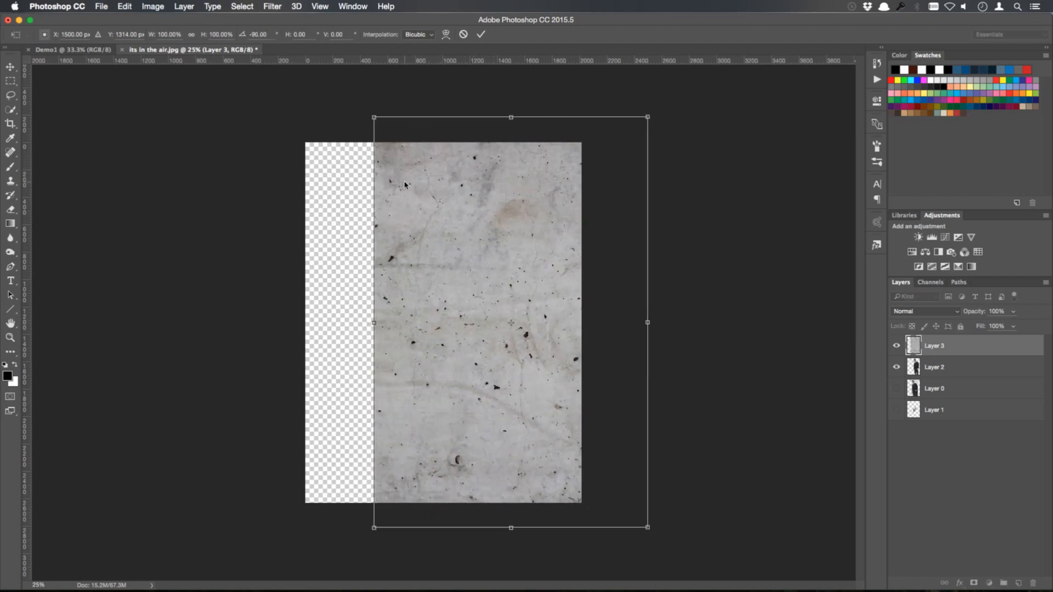
# - Align the concrete with the canvas's left edge and scale it to 93.33% width and 104.20% height, covering the canvas
pyautogui.moveTo(537, 254); pyautogui.dragTo(468, 254)
pyautogui.moveTo(579, 323); pyautogui.dragTo(591, 323)
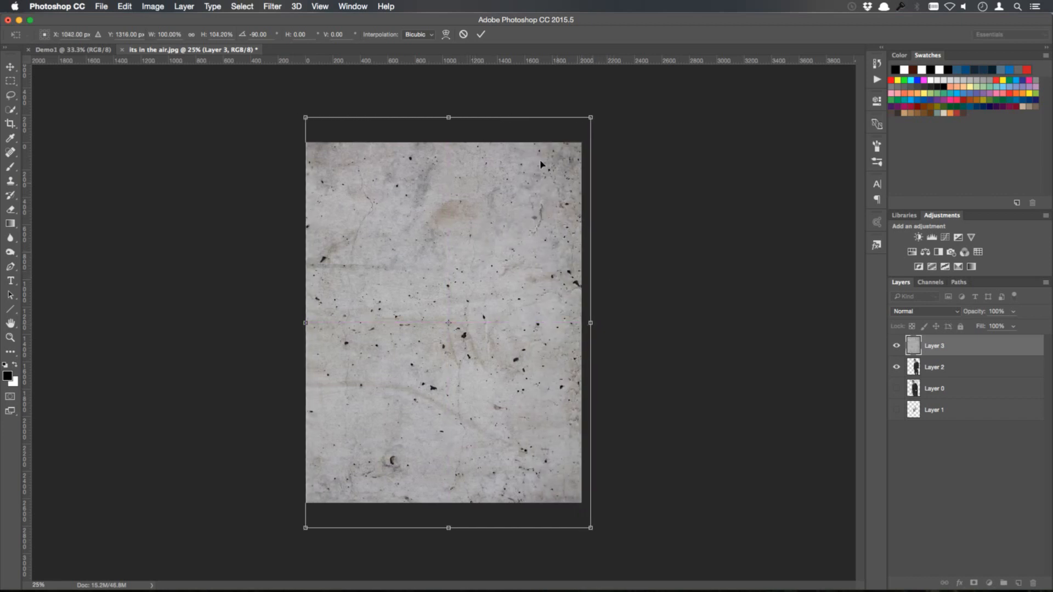
pyautogui.moveTo(449, 117); pyautogui.dragTo(448, 131)
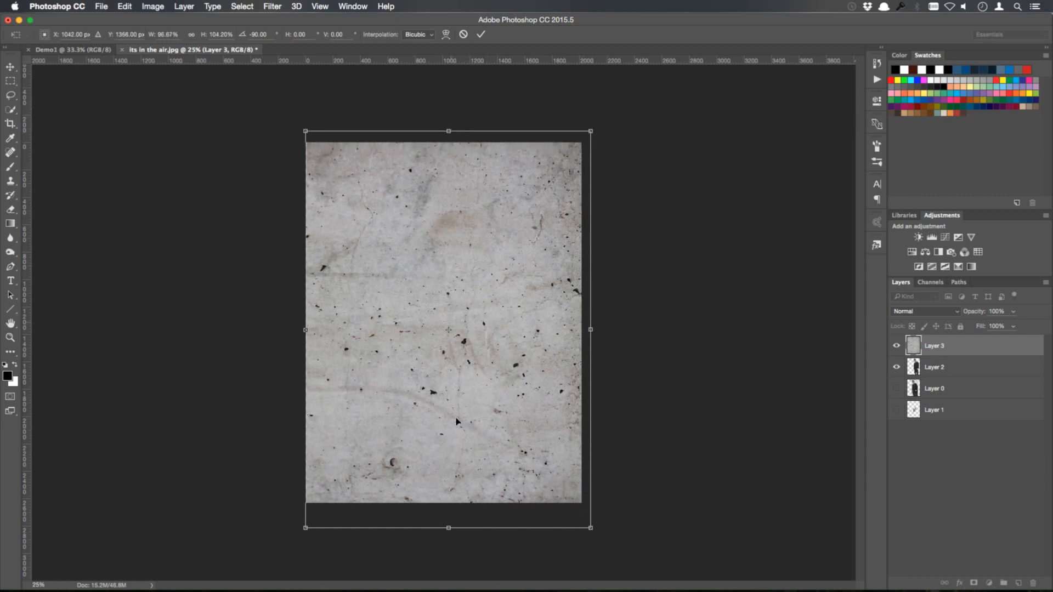
pyautogui.moveTo(449, 528); pyautogui.dragTo(449, 514)
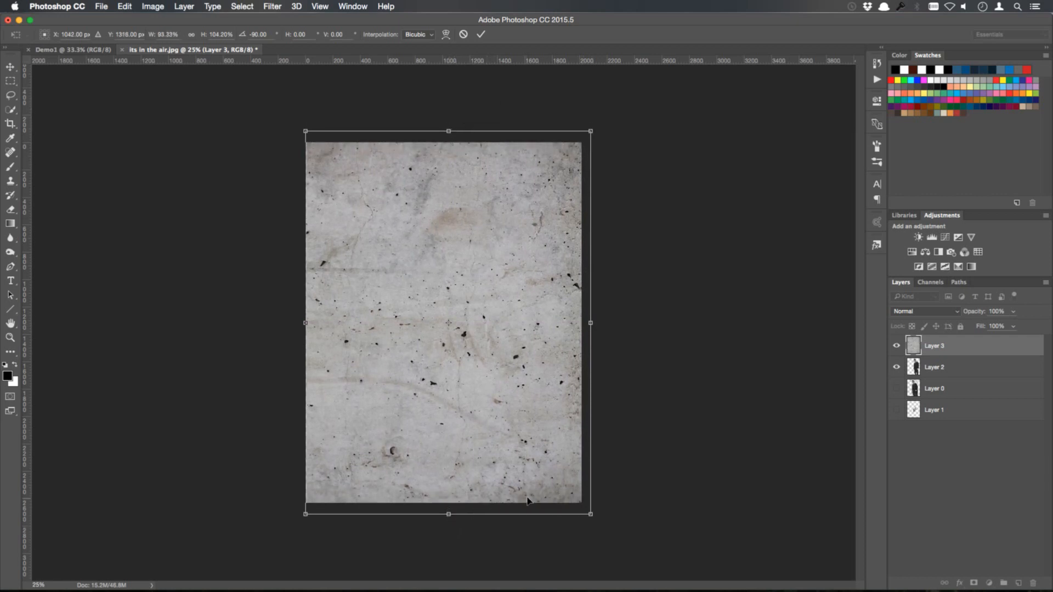
pyautogui.press('Return')
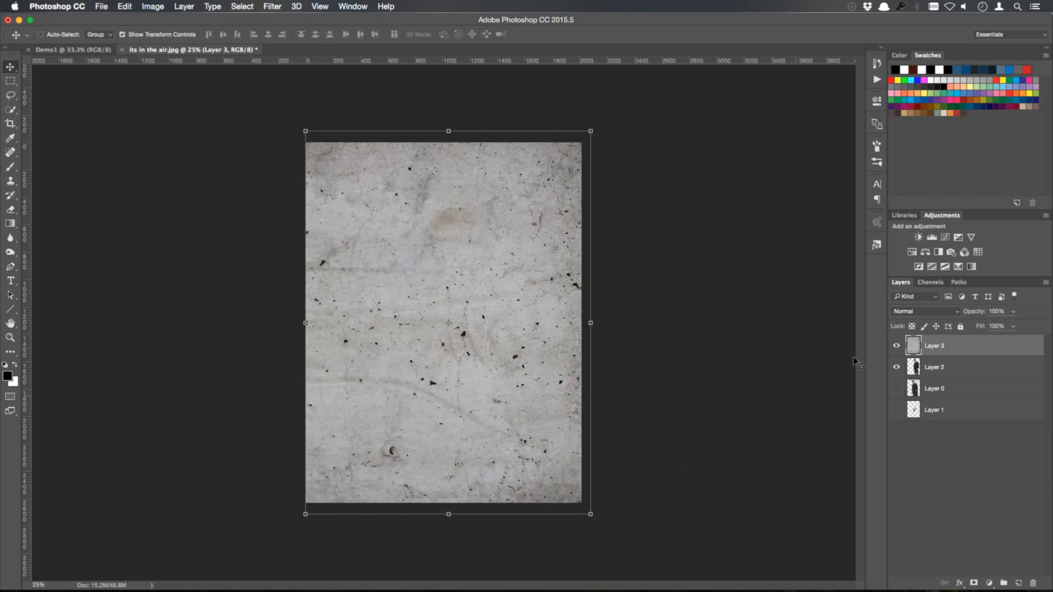
# - Place the concrete layer directly beneath the man's layer and stretch it slightly past the canvas's left edge
pyautogui.moveTo(982, 346); pyautogui.dragTo(985, 380)
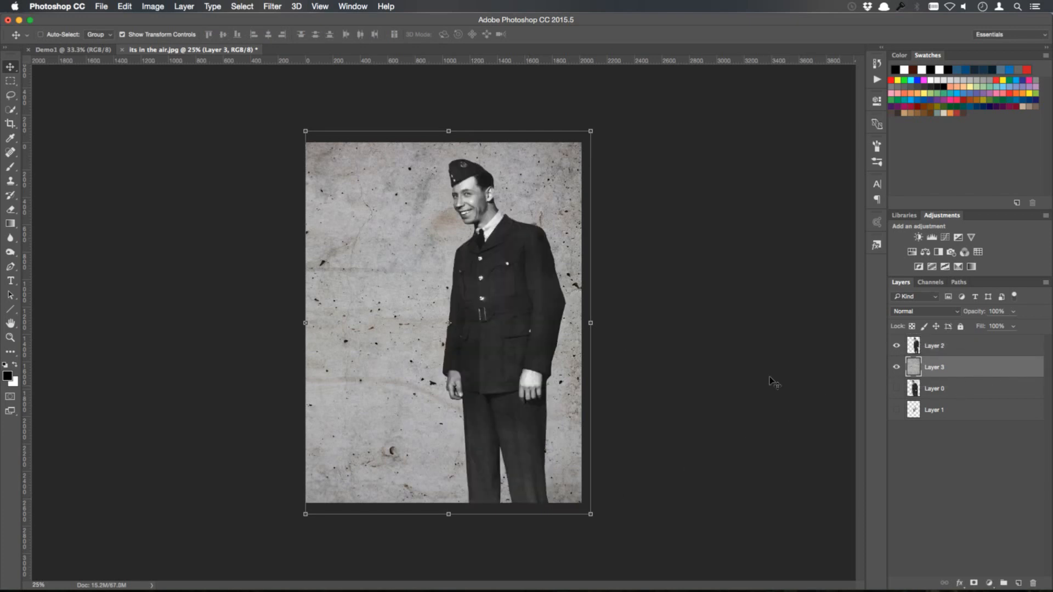
pyautogui.click(305, 323)
pyautogui.moveTo(303, 323); pyautogui.dragTo(301, 322)
pyautogui.press('Return')
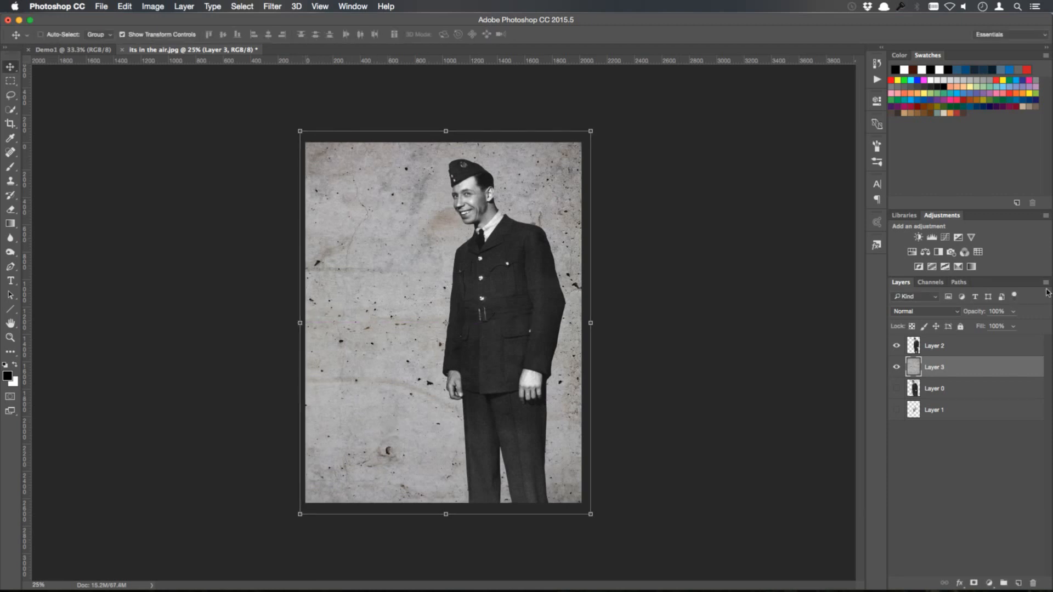
# - Try a Gaussian Blur with a 13.4-pixel radius on the concrete layer and undo it
pyautogui.click(896, 347)
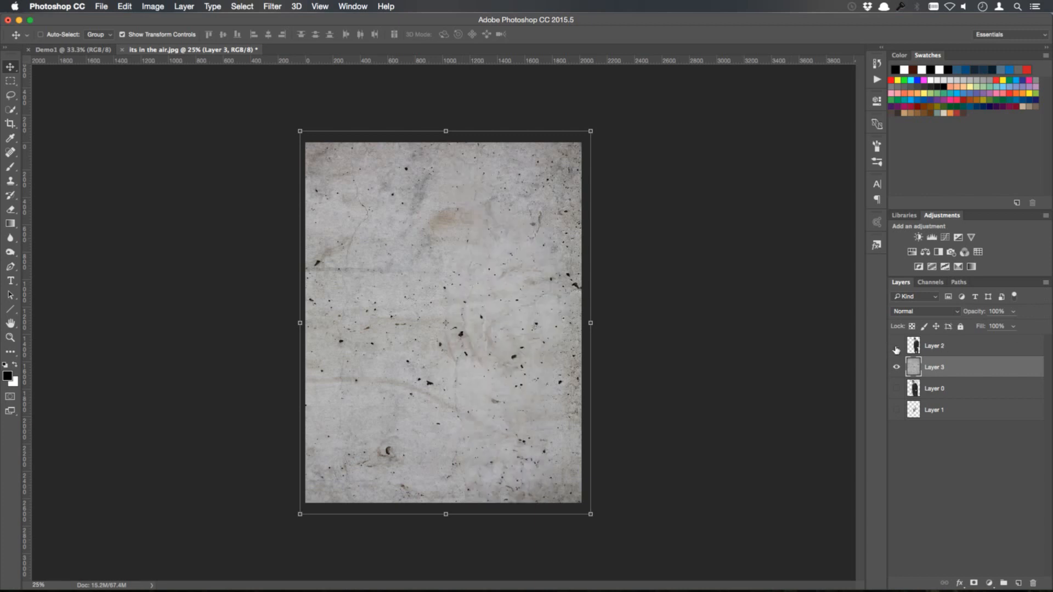
pyautogui.click(896, 346)
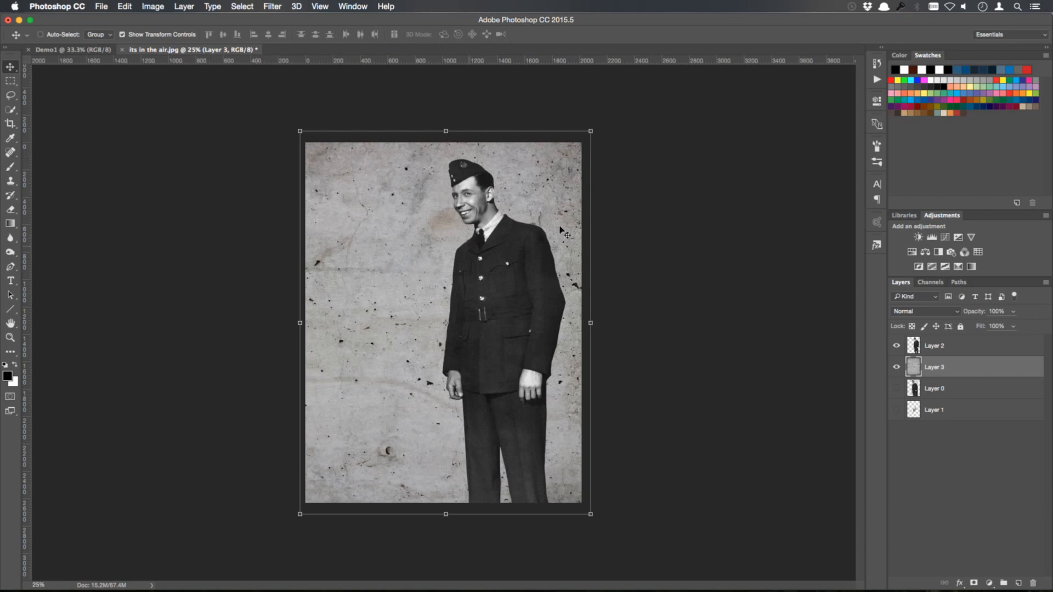
pyautogui.click(277, 11)
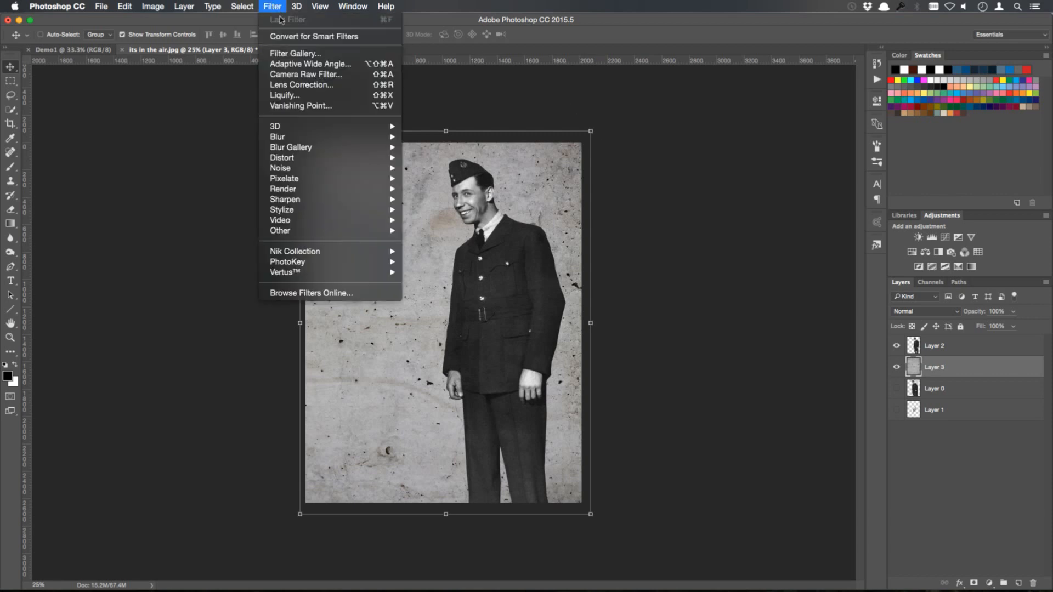
pyautogui.moveTo(322, 139)
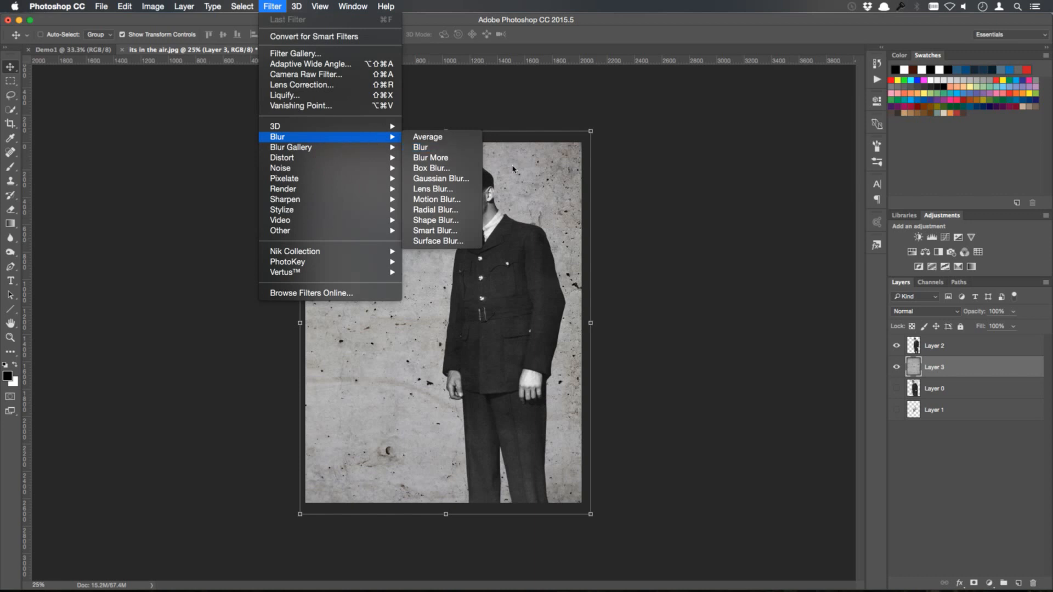
pyautogui.click(469, 184)
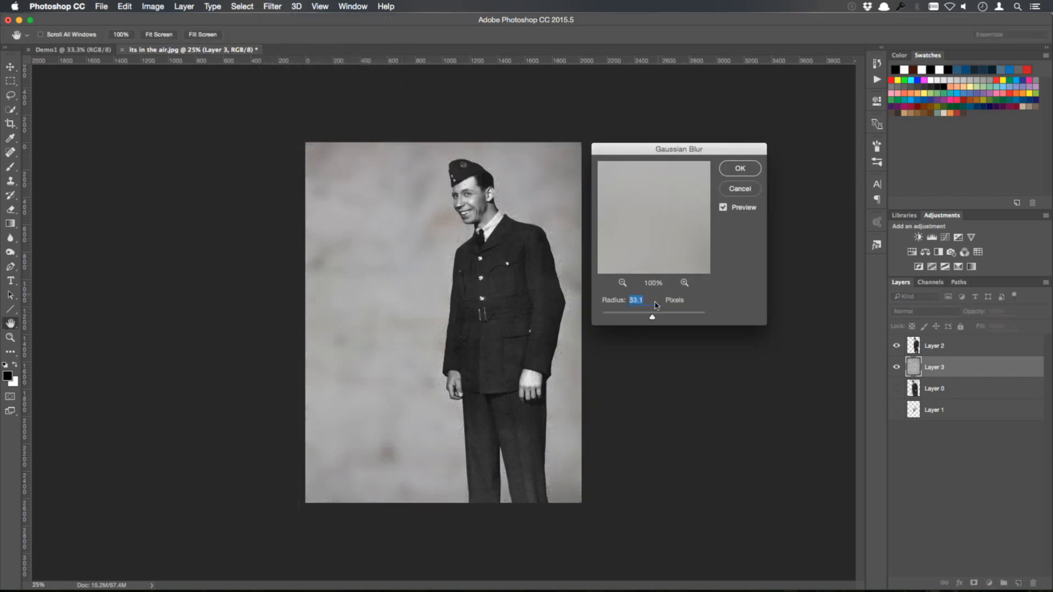
pyautogui.moveTo(652, 318)
pyautogui.mouseDown()
pyautogui.moveTo(616, 322)
pyautogui.moveTo(645, 318)
pyautogui.mouseUp()
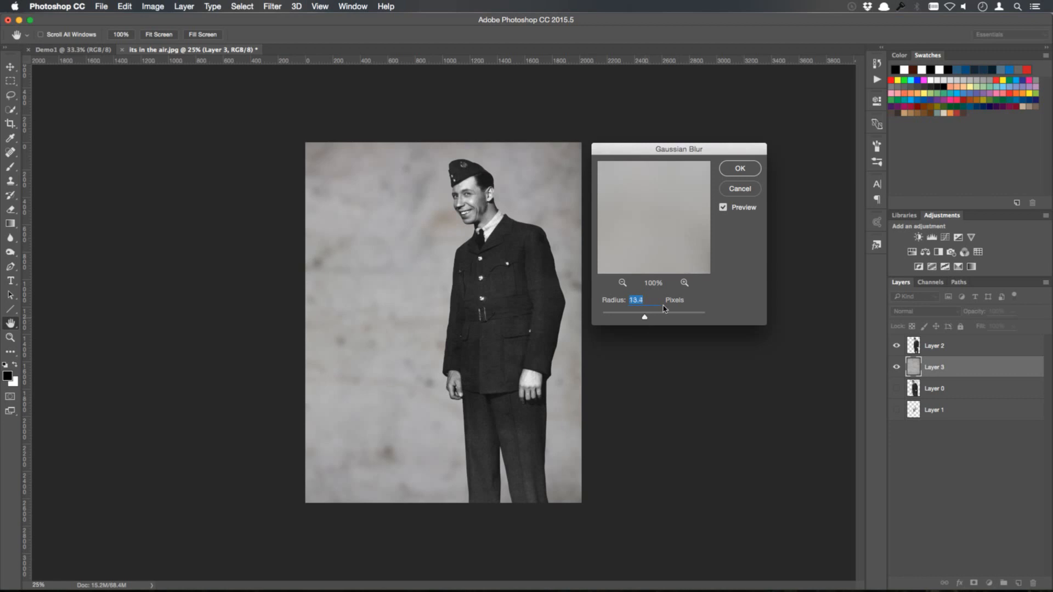
pyautogui.click(749, 174)
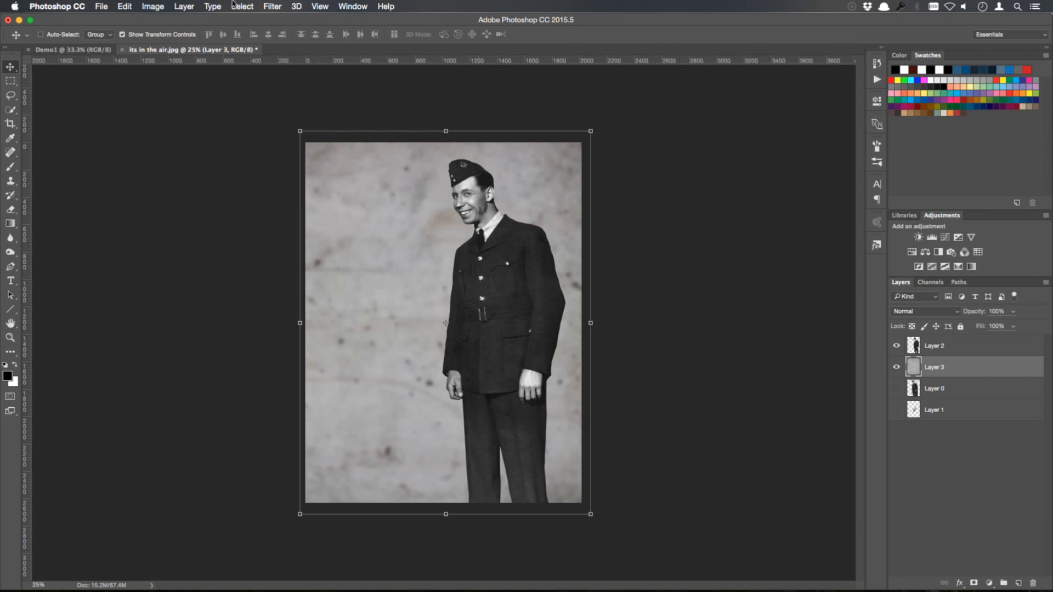
pyautogui.click(125, 7)
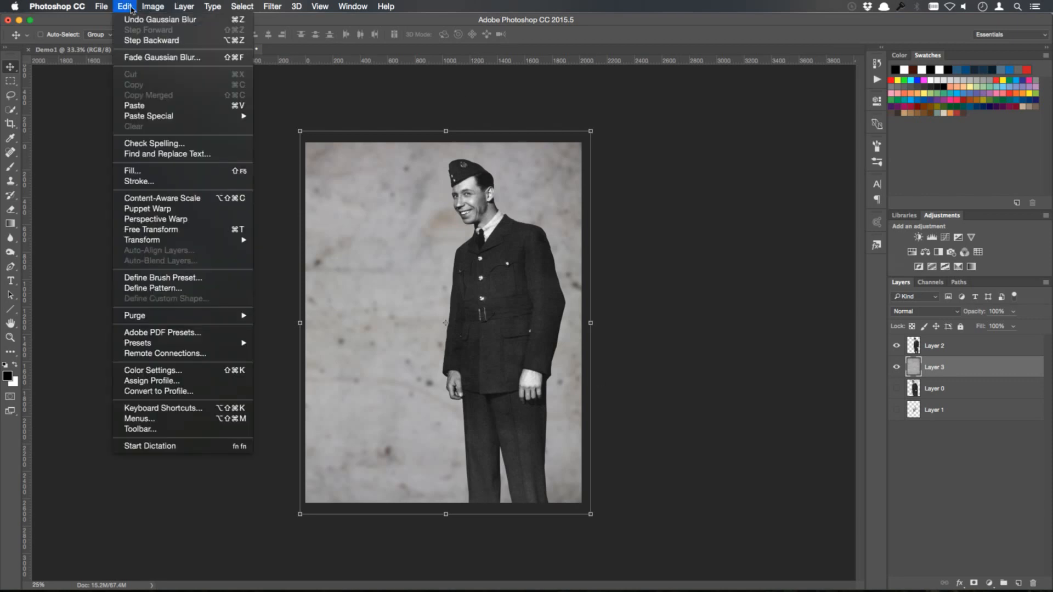
pyautogui.click(154, 41)
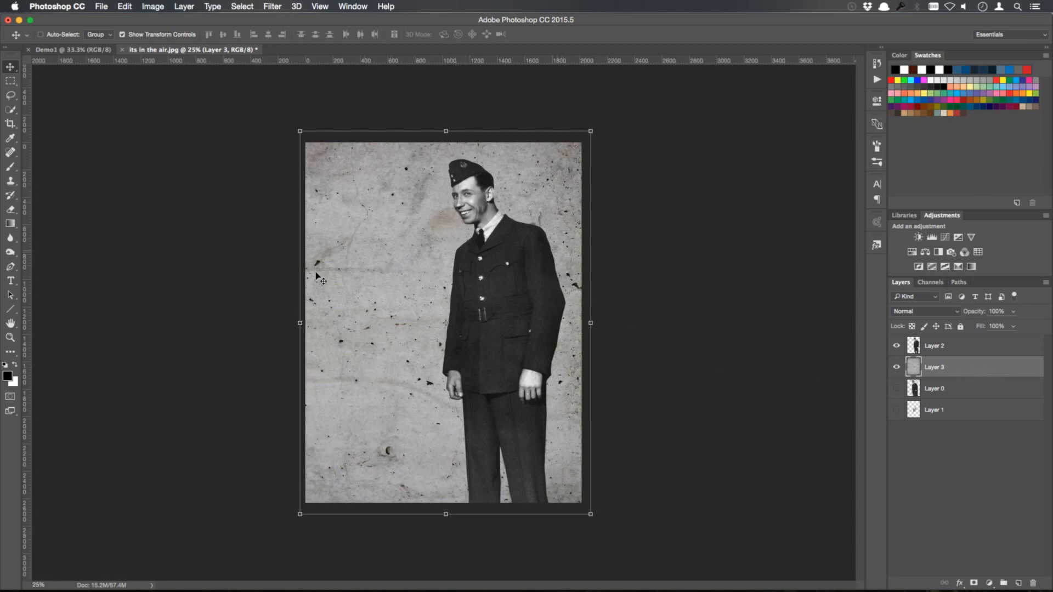
# - Convert the concrete layer, Layer 3, to a smart object
pyautogui.rightClick(965, 368)
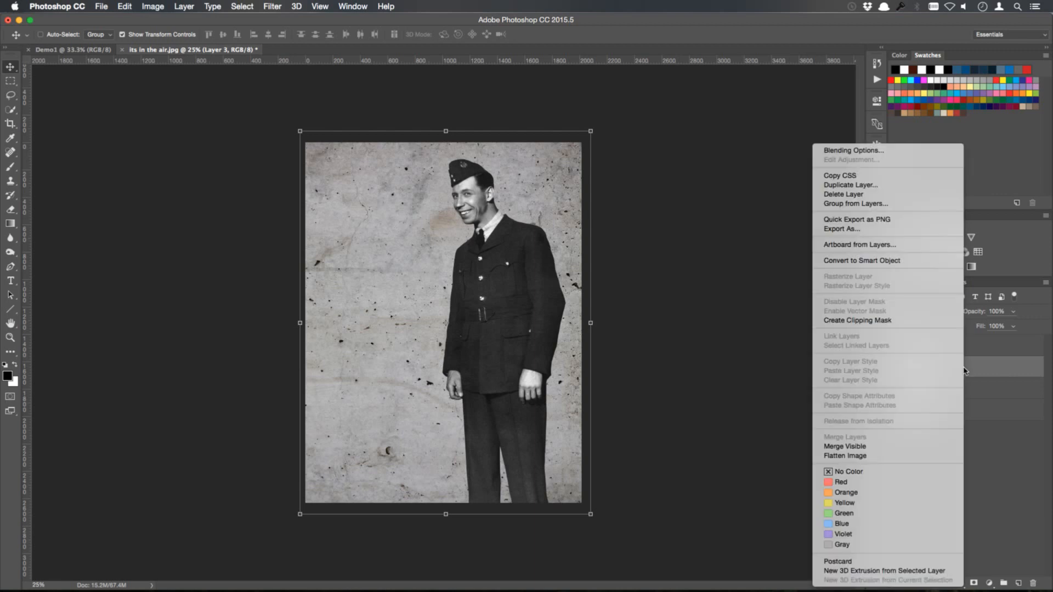
pyautogui.click(876, 261)
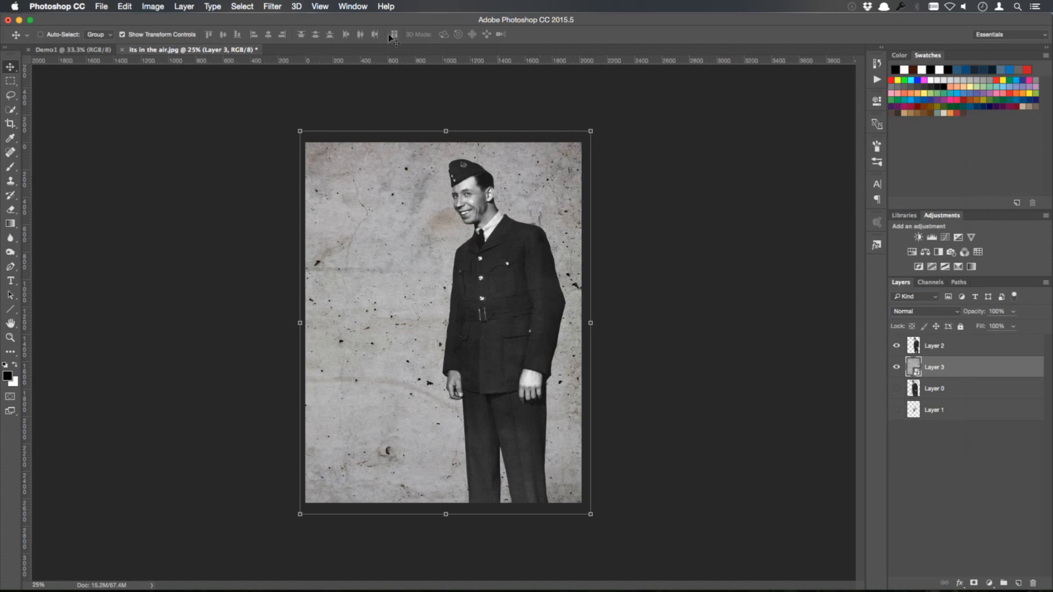
# - Apply the basic Blur filter to the concrete smart object and inspect its blending options without changing them
pyautogui.click(271, 6)
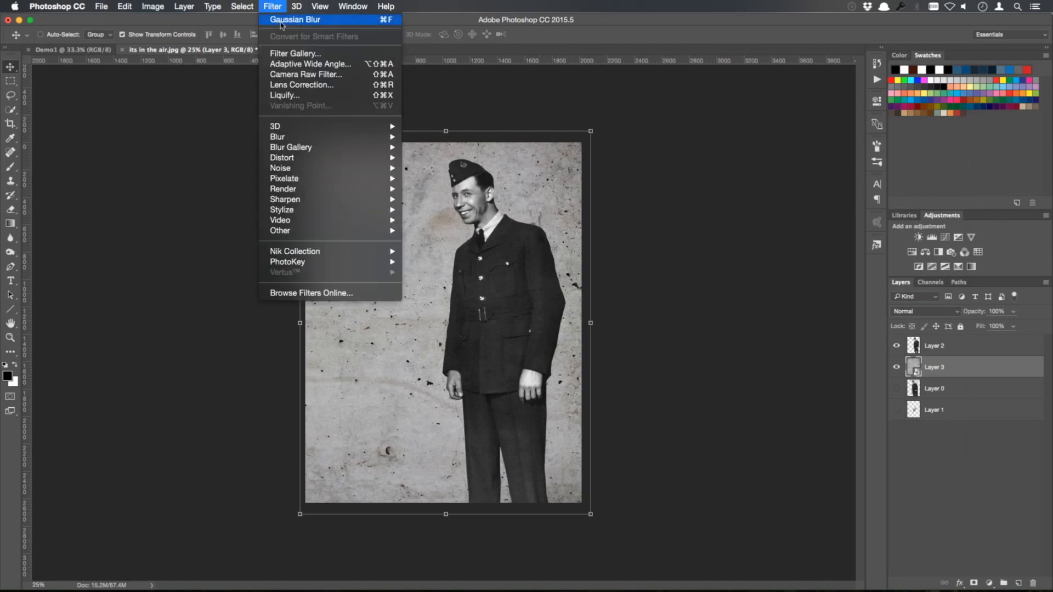
pyautogui.moveTo(315, 141)
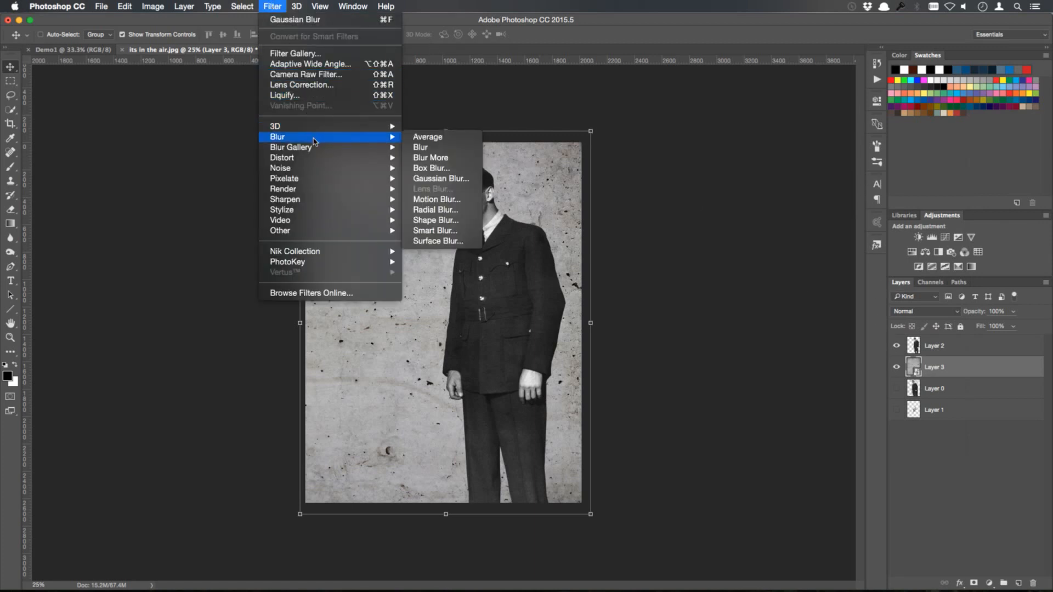
pyautogui.click(444, 149)
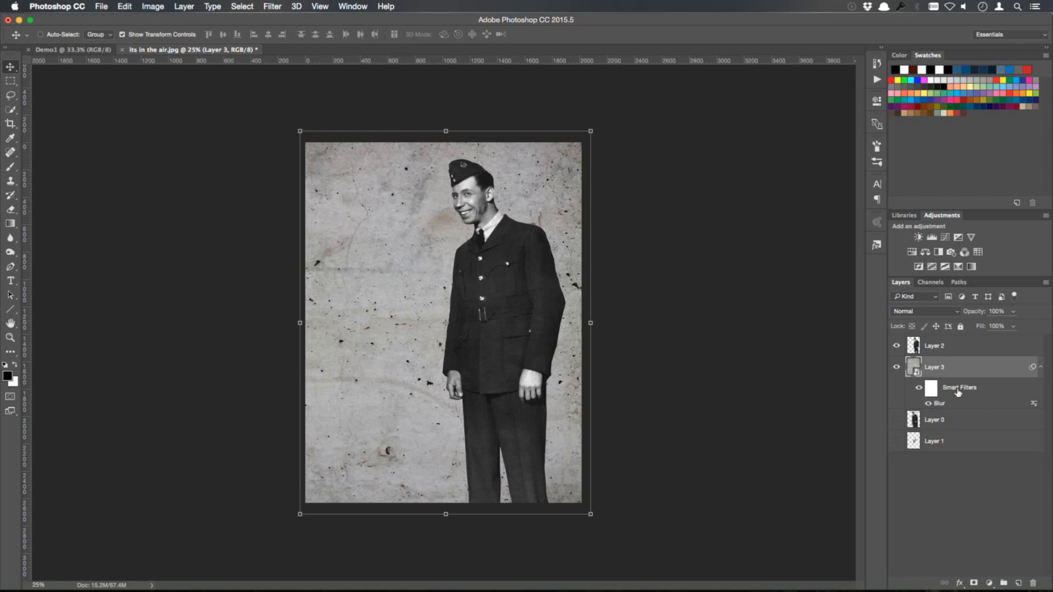
pyautogui.doubleClick(1034, 405)
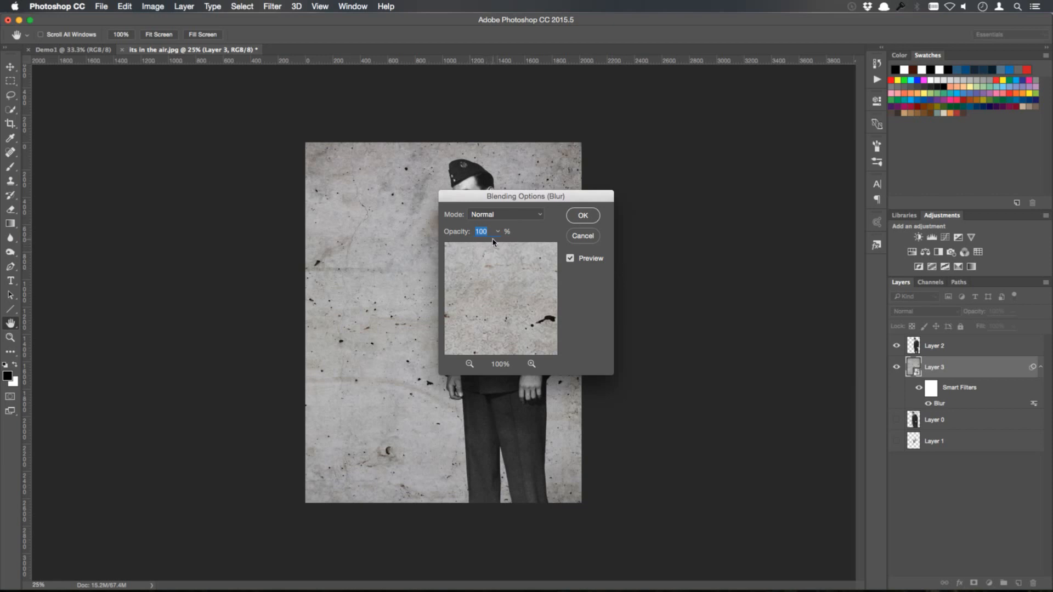
pyautogui.click(583, 236)
pyautogui.press('v')
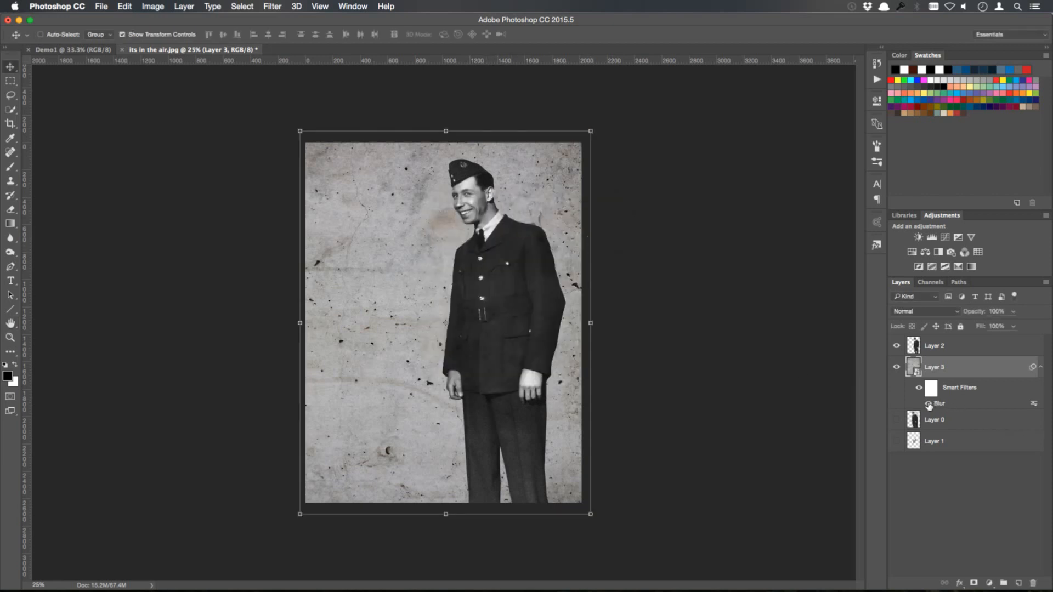
# - Toggle the Blur smart filter's visibility, try to edit its settings and delete it from the concrete layer
pyautogui.click(929, 405)
pyautogui.click(929, 405)
pyautogui.rightClick(942, 405)
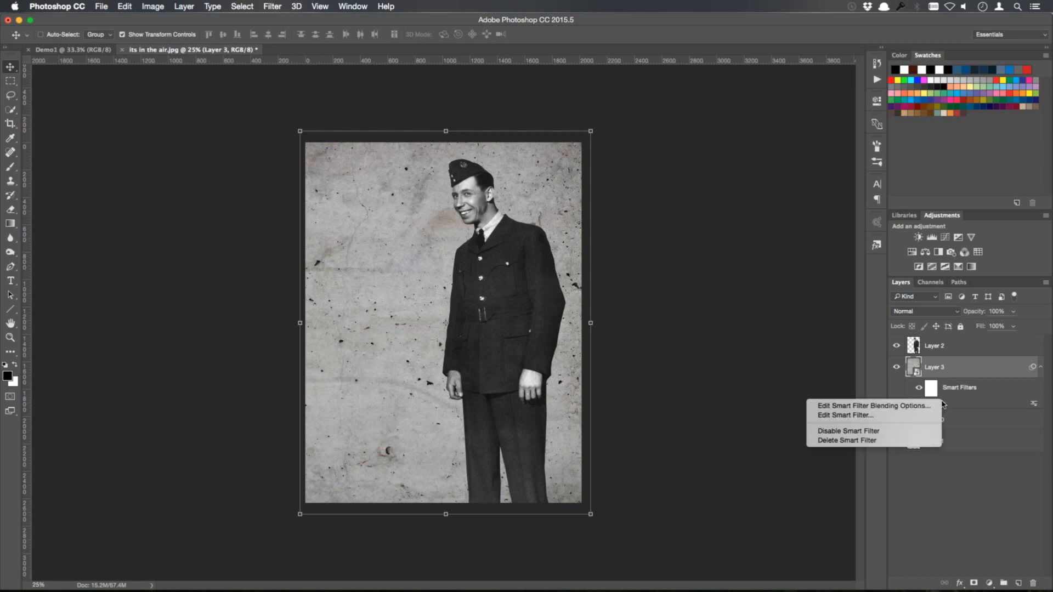
pyautogui.click(884, 416)
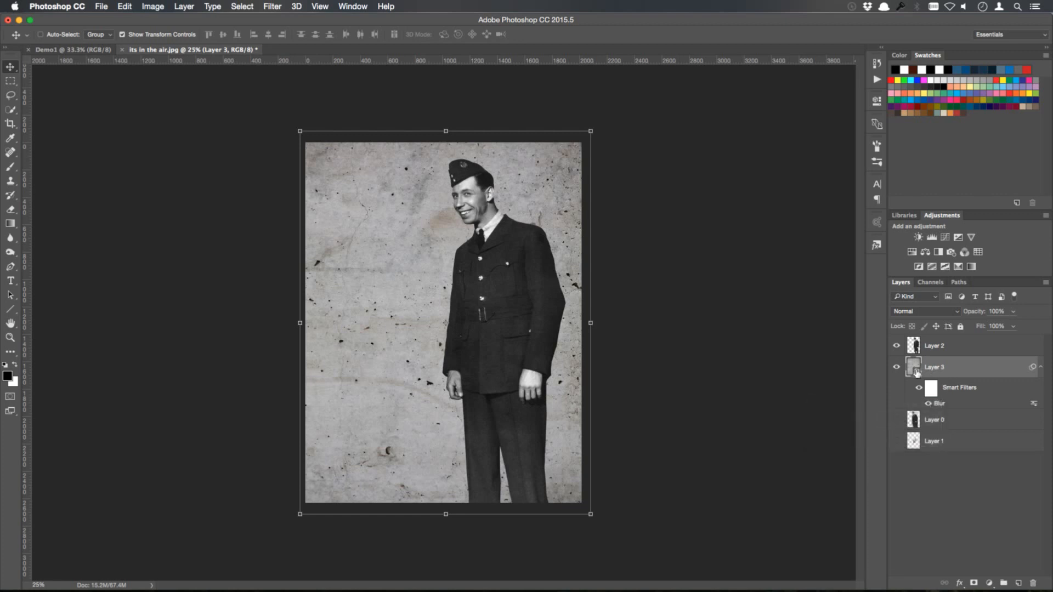
pyautogui.rightClick(944, 405)
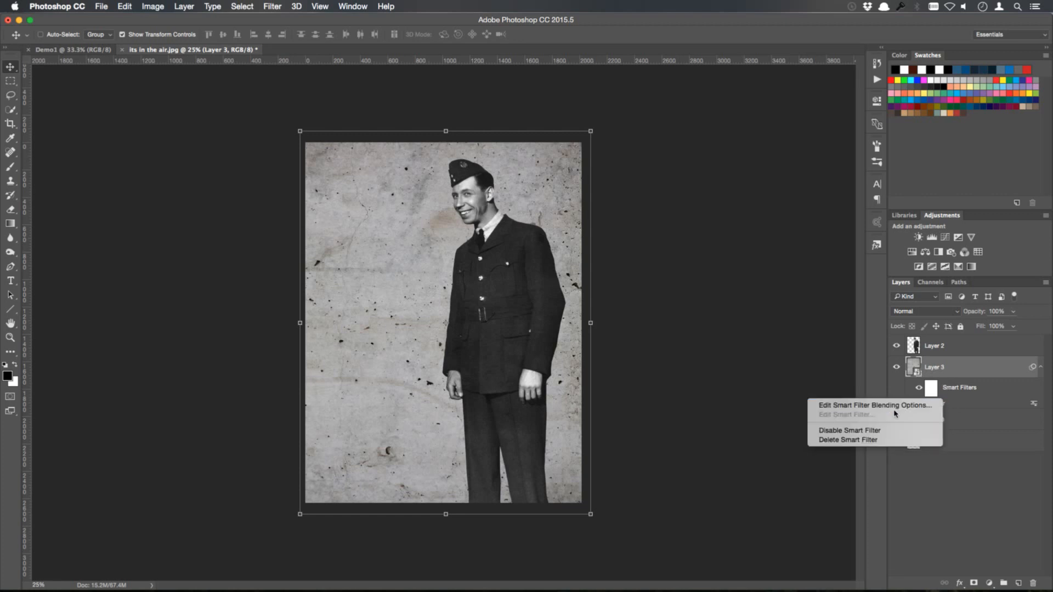
pyautogui.click(882, 441)
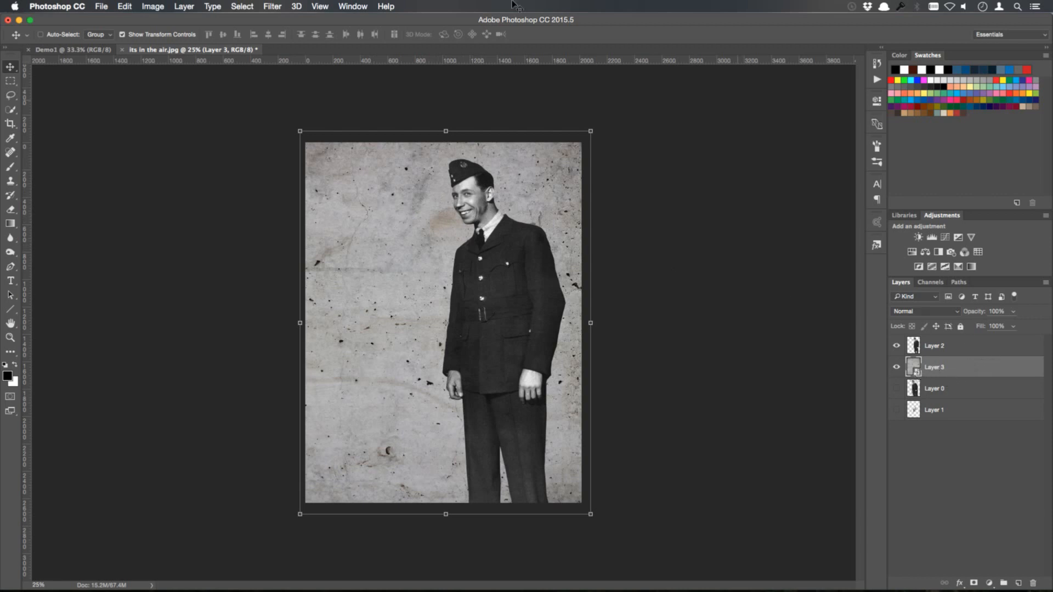
# - Apply Gaussian Blur with a 14-pixel radius as a smart filter on the concrete layer and toggle its visibility to compare
pyautogui.click(273, 7)
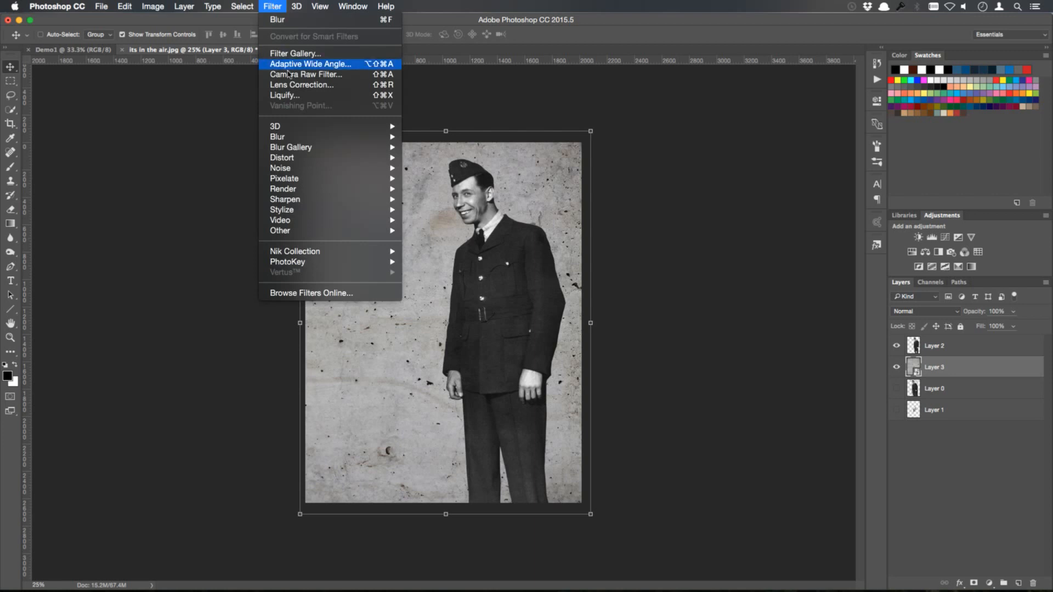
pyautogui.moveTo(318, 139)
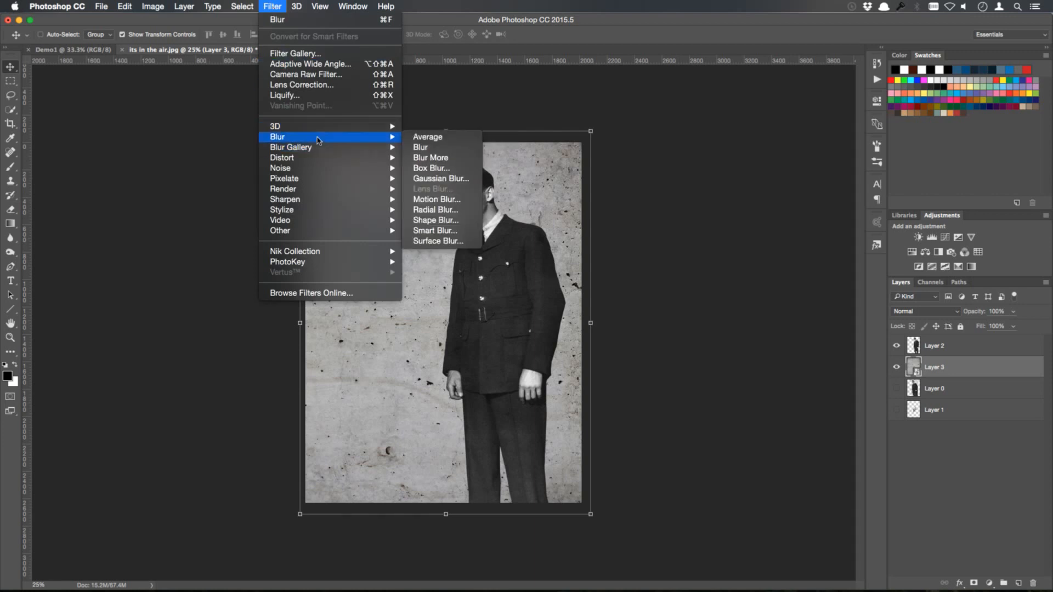
pyautogui.click(455, 180)
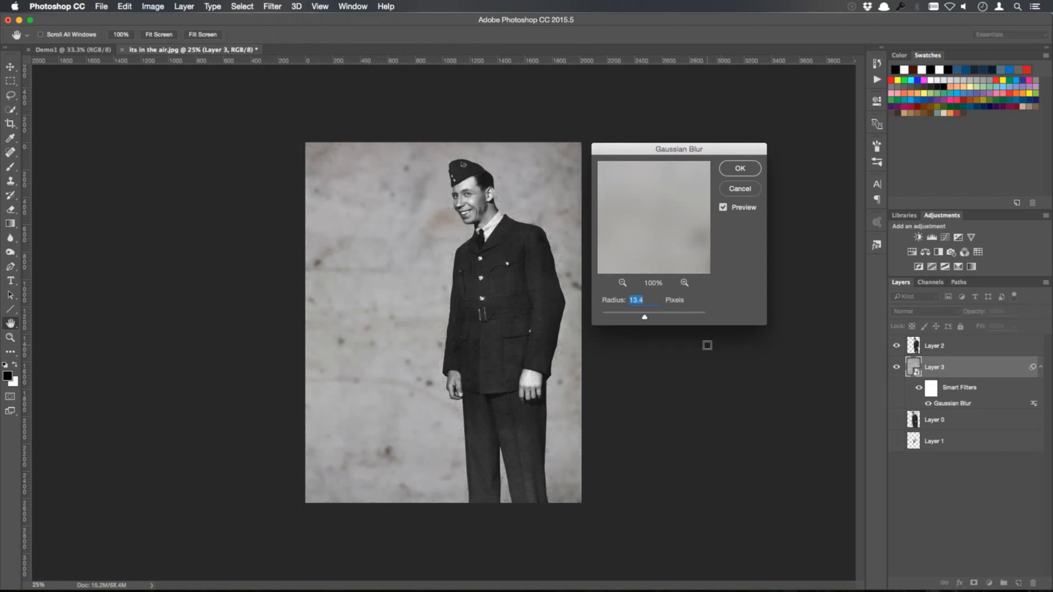
pyautogui.write('14')
pyautogui.click(748, 170)
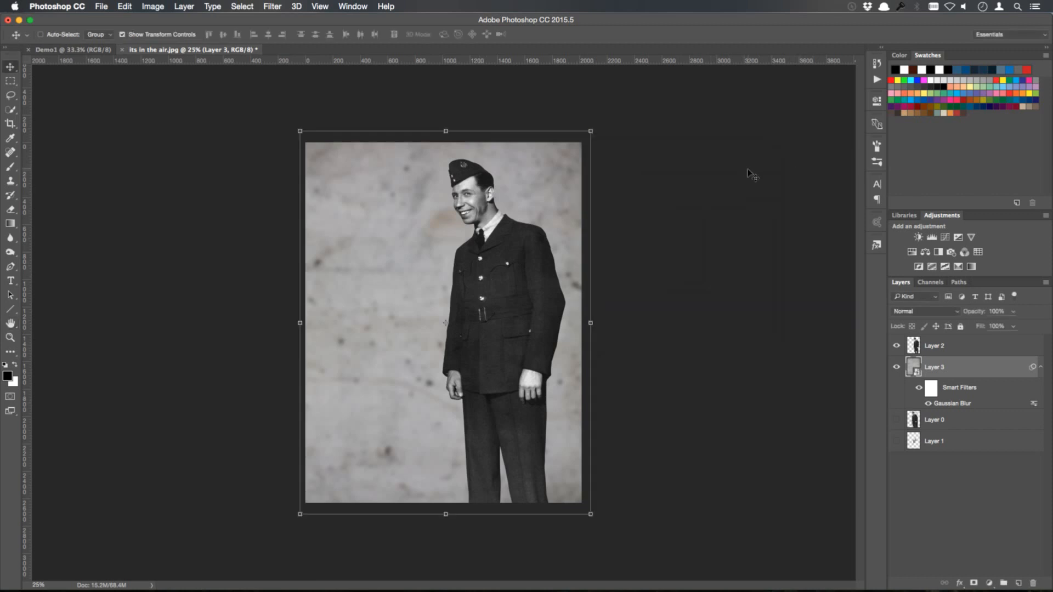
pyautogui.click(919, 388)
pyautogui.click(919, 389)
pyautogui.click(918, 389)
pyautogui.click(928, 404)
# - Open the image OTF_Concrete_10.jpg from the Desktop as a separate document
pyautogui.click(104, 7)
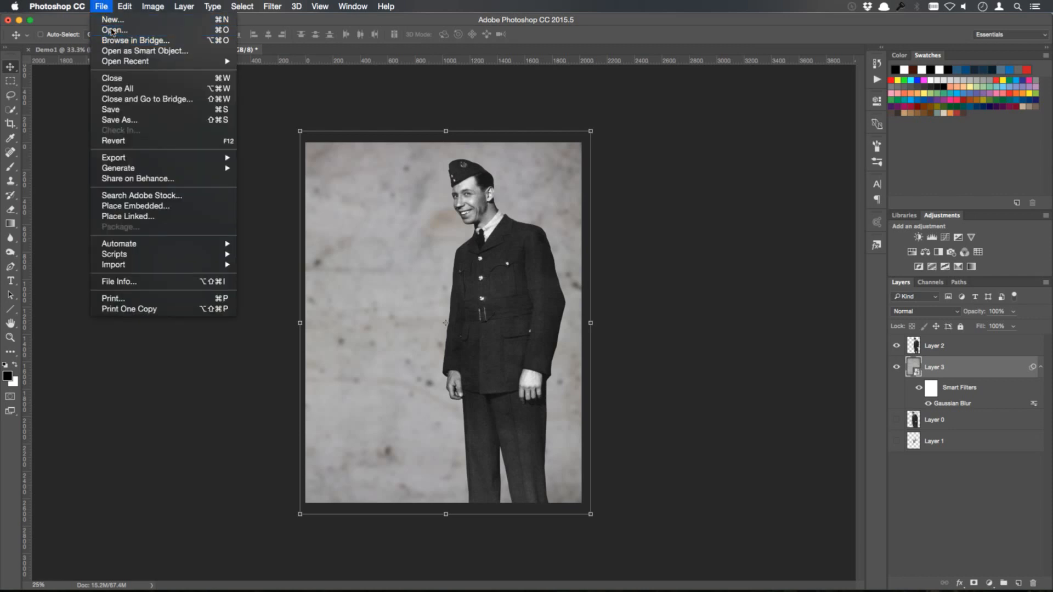
pyautogui.click(112, 29)
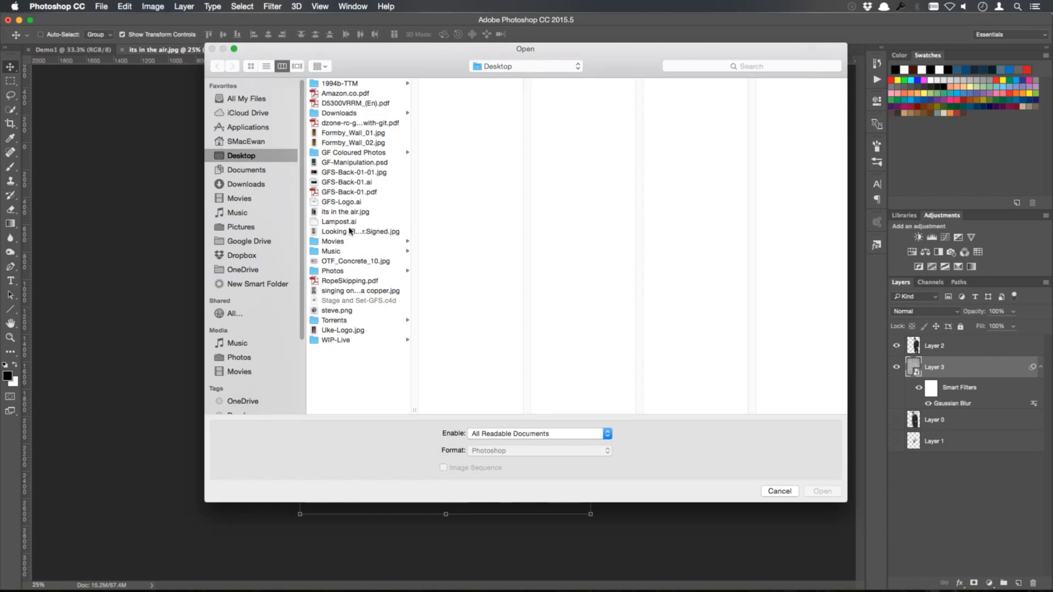
pyautogui.moveTo(302, 591)
pyautogui.hotkey('ctrl', 'Up')
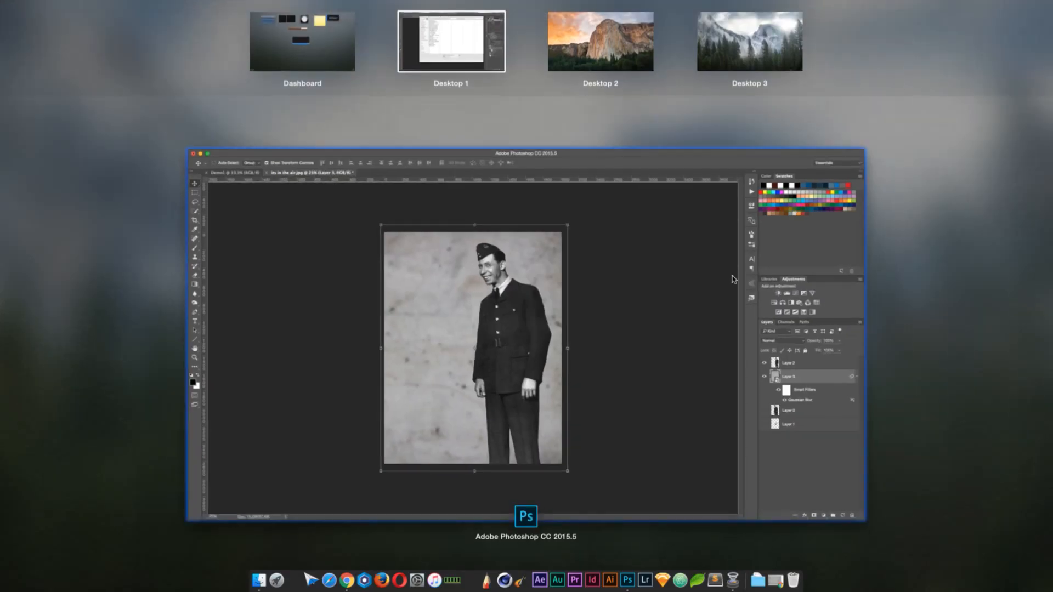
pyautogui.click(645, 346)
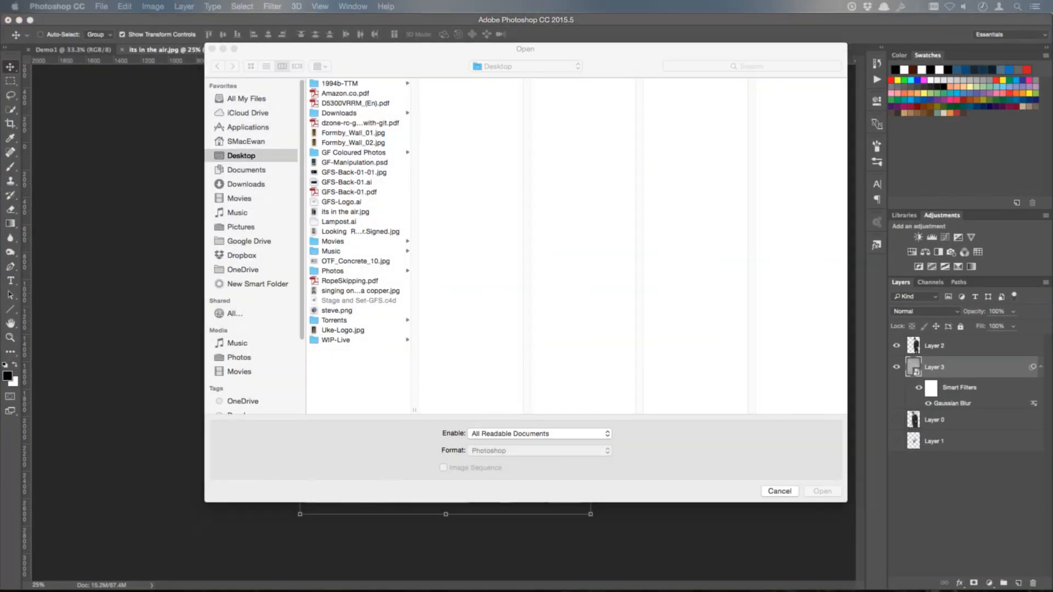
pyautogui.click(390, 265)
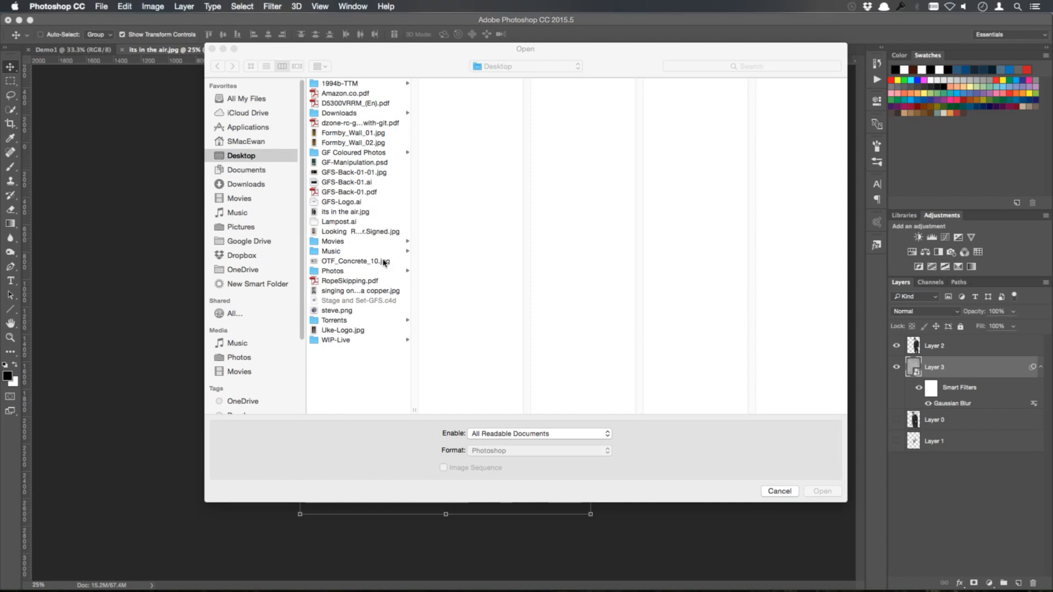
pyautogui.click(371, 262)
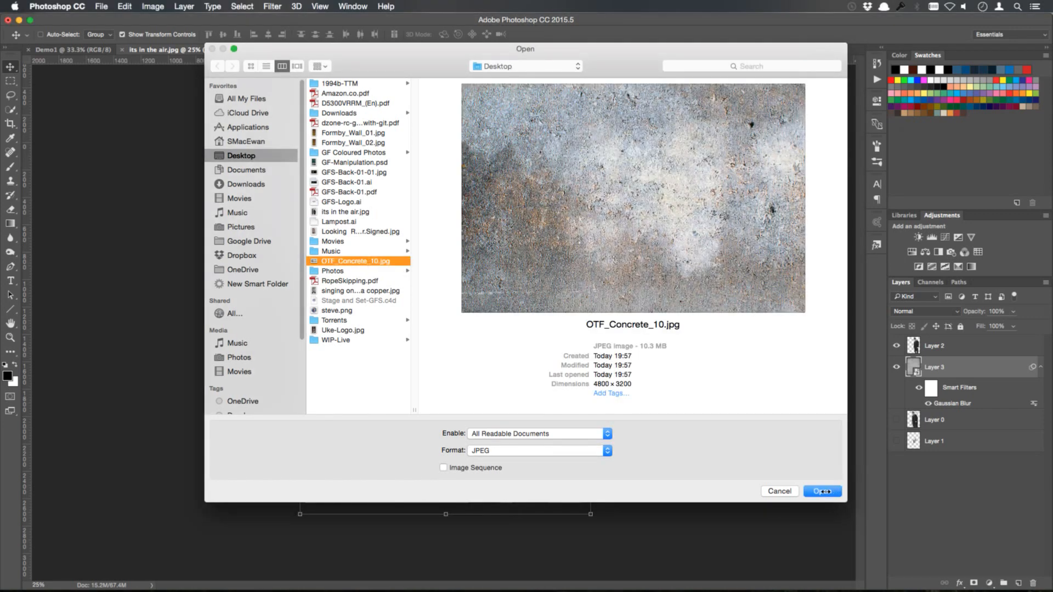
pyautogui.click(823, 492)
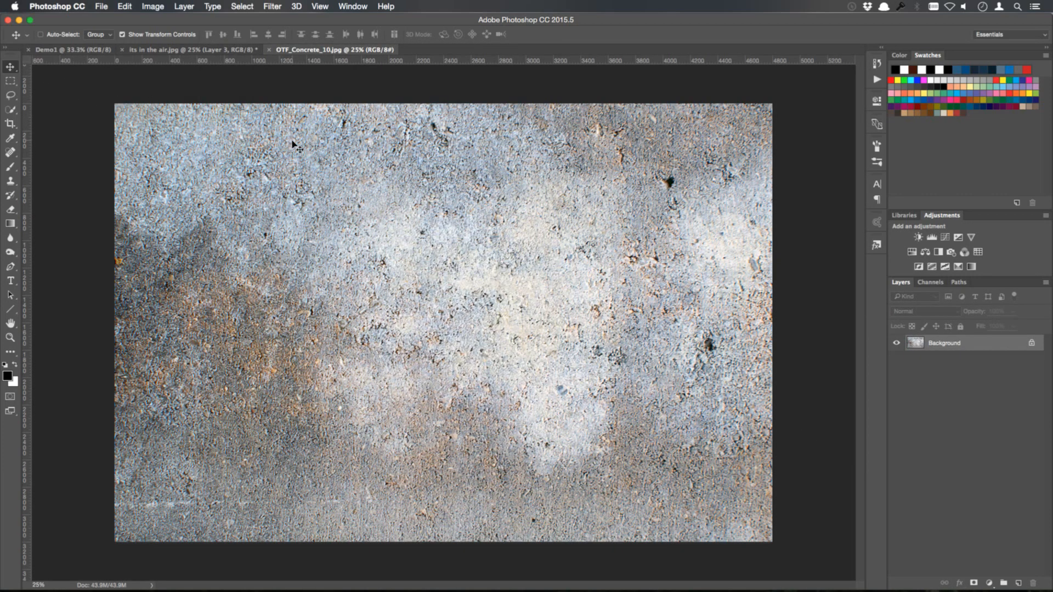
# - Unlock the Background layer of OTF_Concrete_10.jpg and copy it into its in the air.jpg directly beneath the man's layer
pyautogui.click(1032, 344)
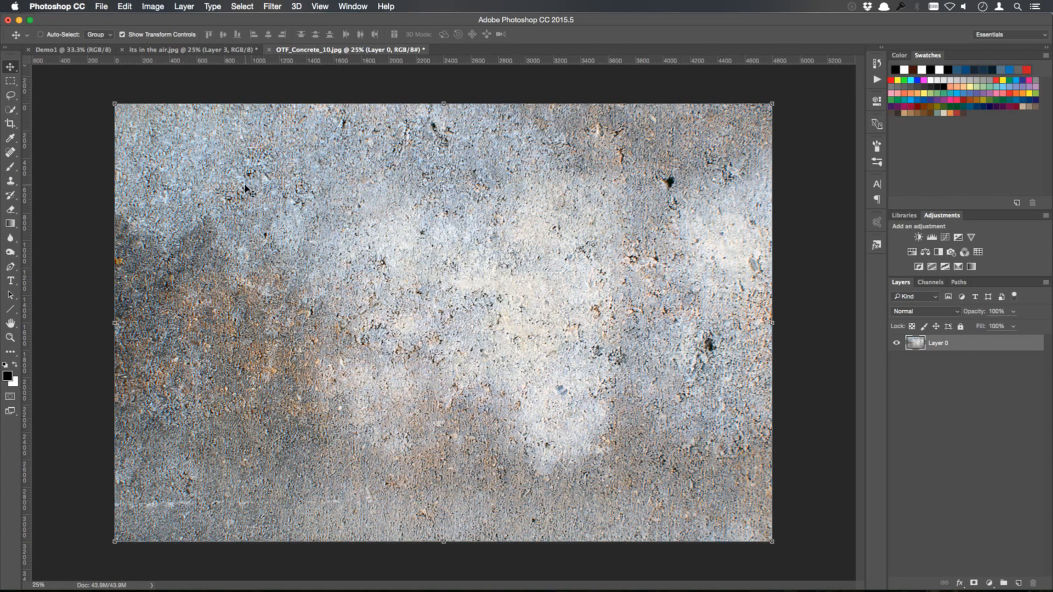
pyautogui.moveTo(245, 174); pyautogui.dragTo(219, 52)
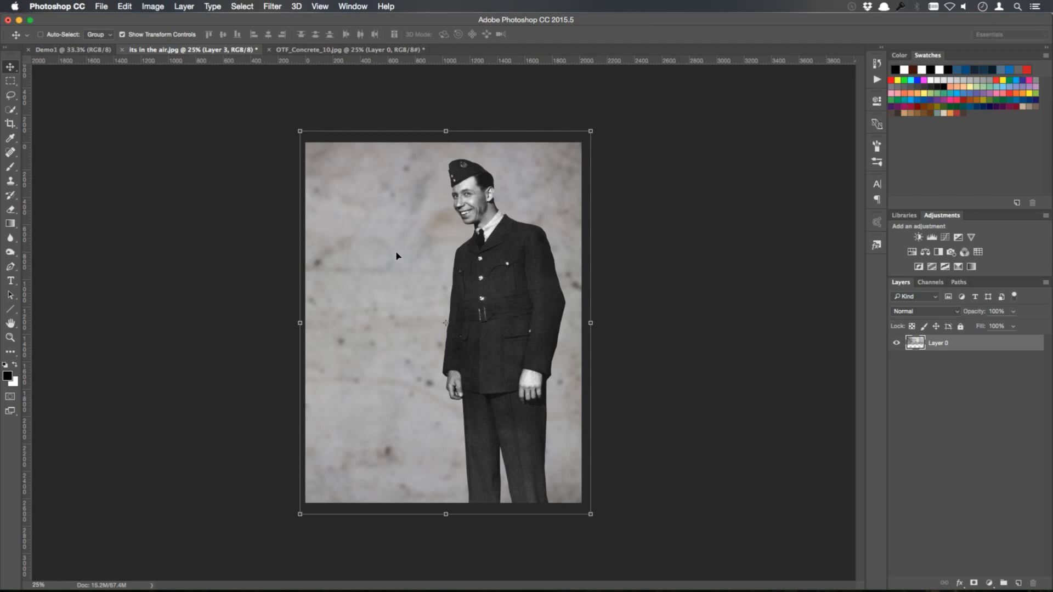
pyautogui.moveTo(397, 256); pyautogui.dragTo(399, 259)
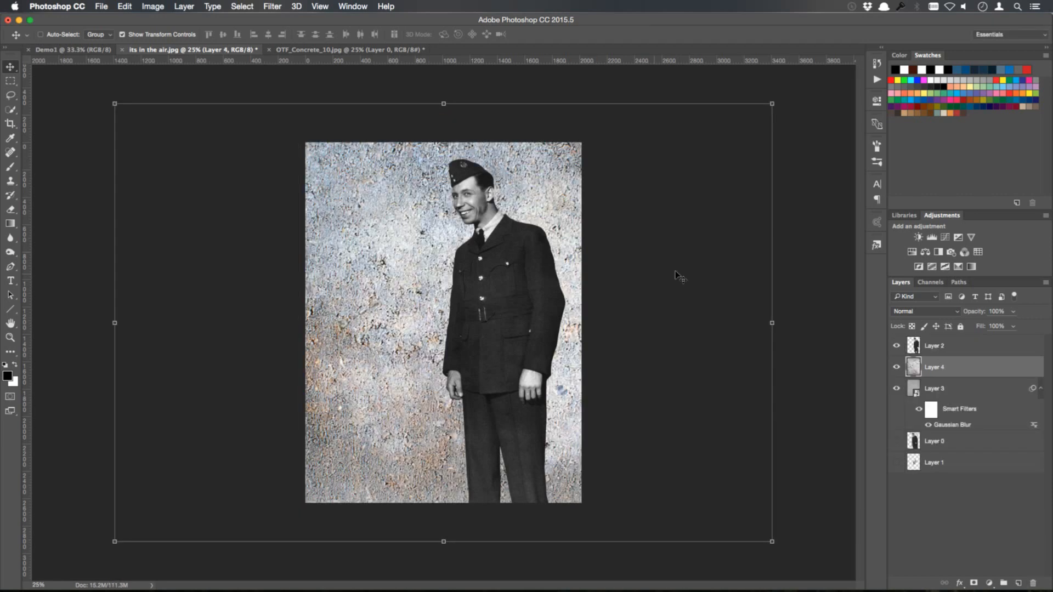
# - Delete the coloured concrete layer from its in the air.jpg and return to the OTF_Concrete_10.jpg document
pyautogui.click(1034, 585)
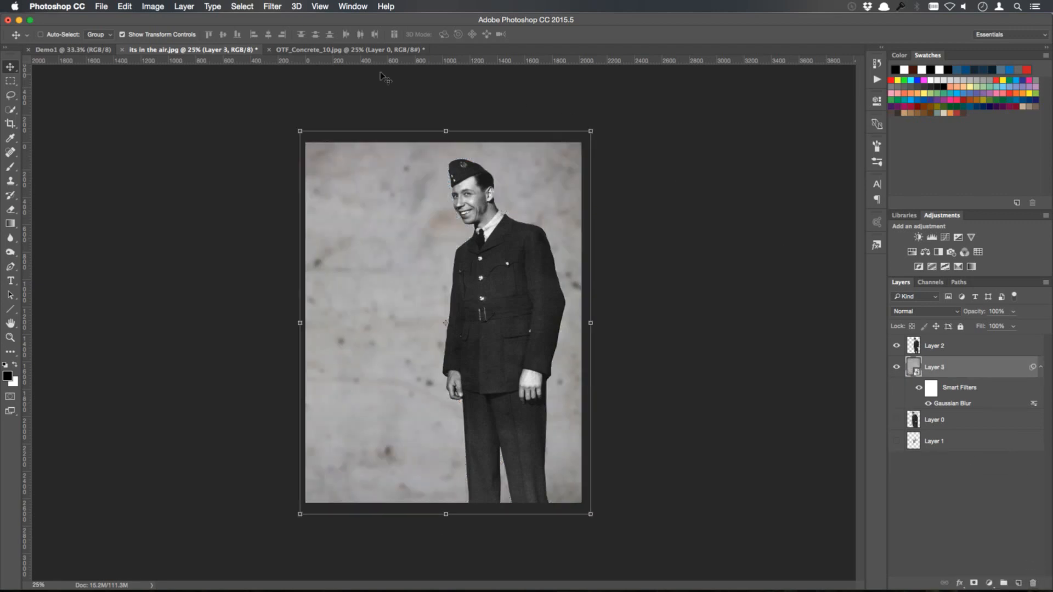
pyautogui.click(351, 49)
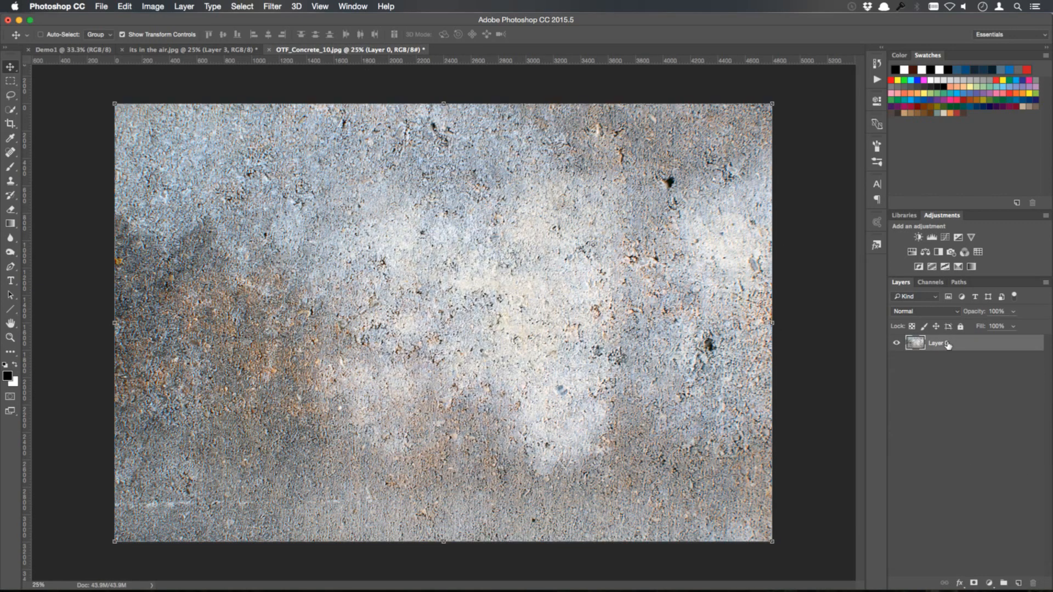